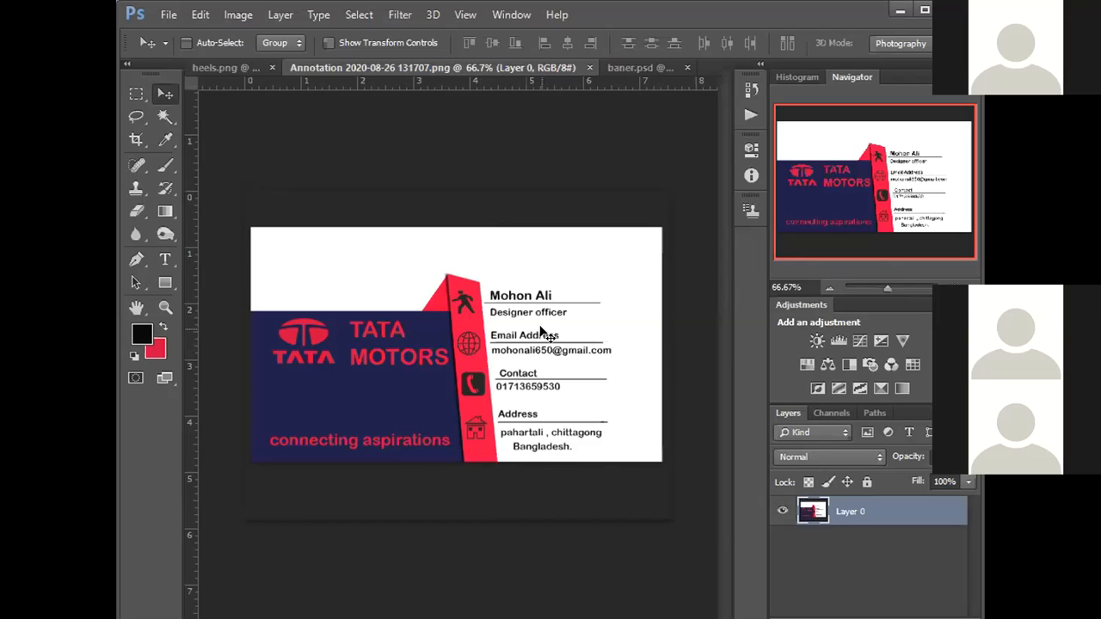
{"action": "right_click", "coordinate": [878, 511]}
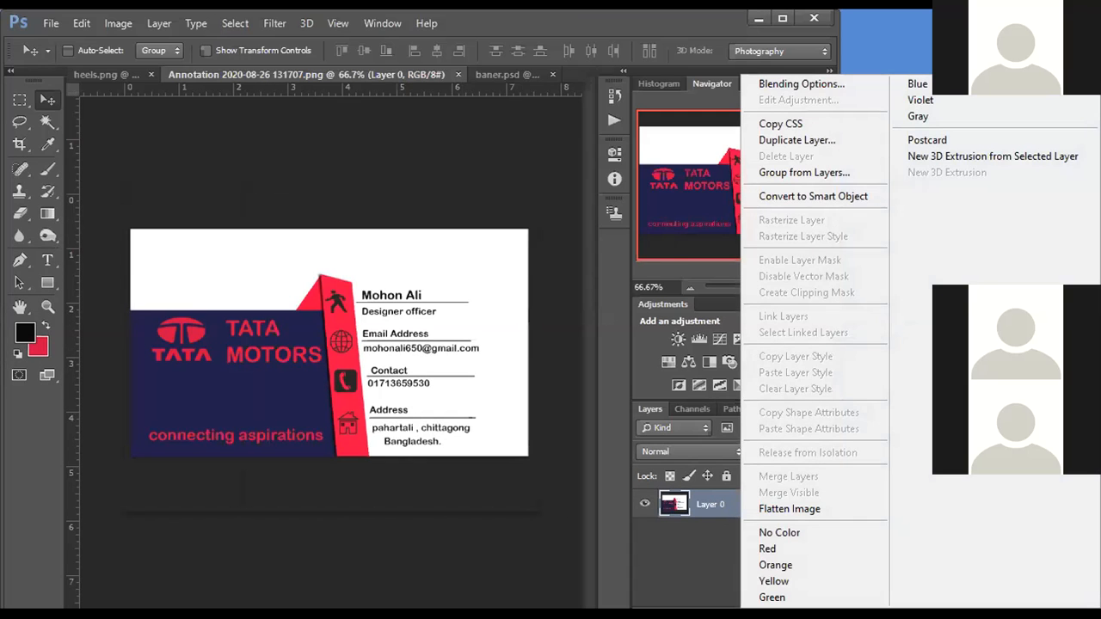
{"action": "left_click", "coordinate": [801, 84]}
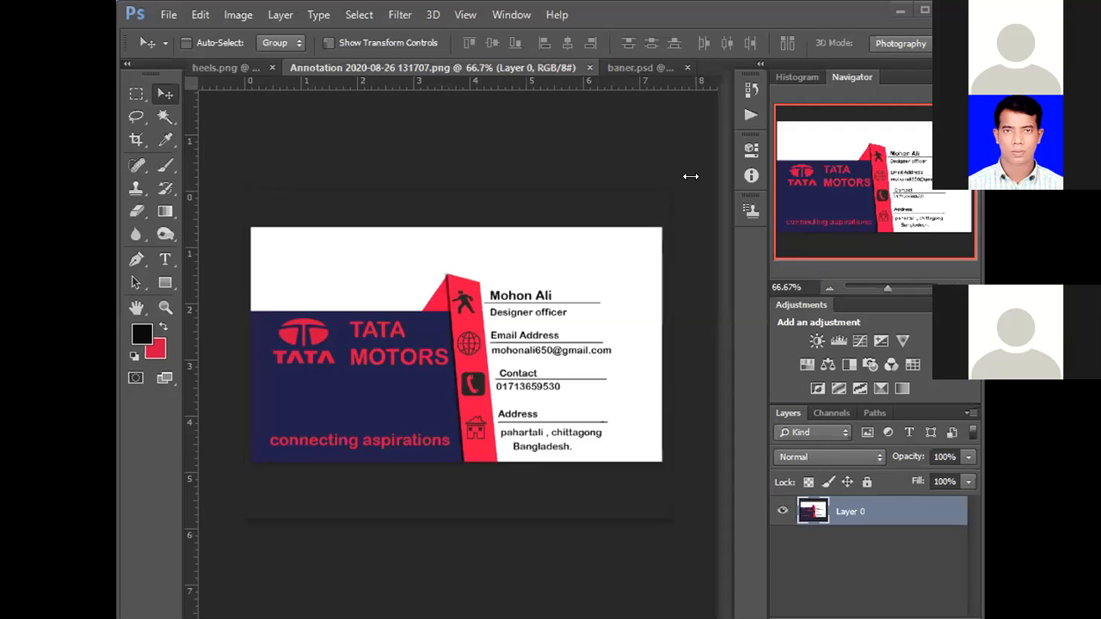
- Compare the open TATA MOTORS business card design with the BEST HEELS banner in baner.psd
{"action": "left_click", "coordinate": [643, 67]}
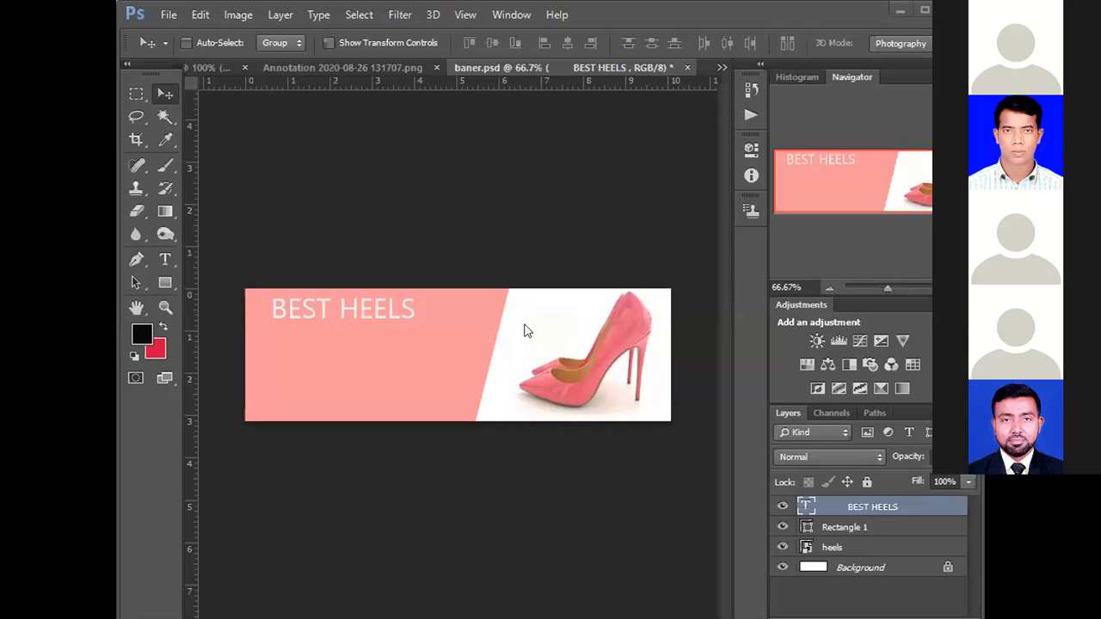
{"action": "left_click", "coordinate": [295, 67]}
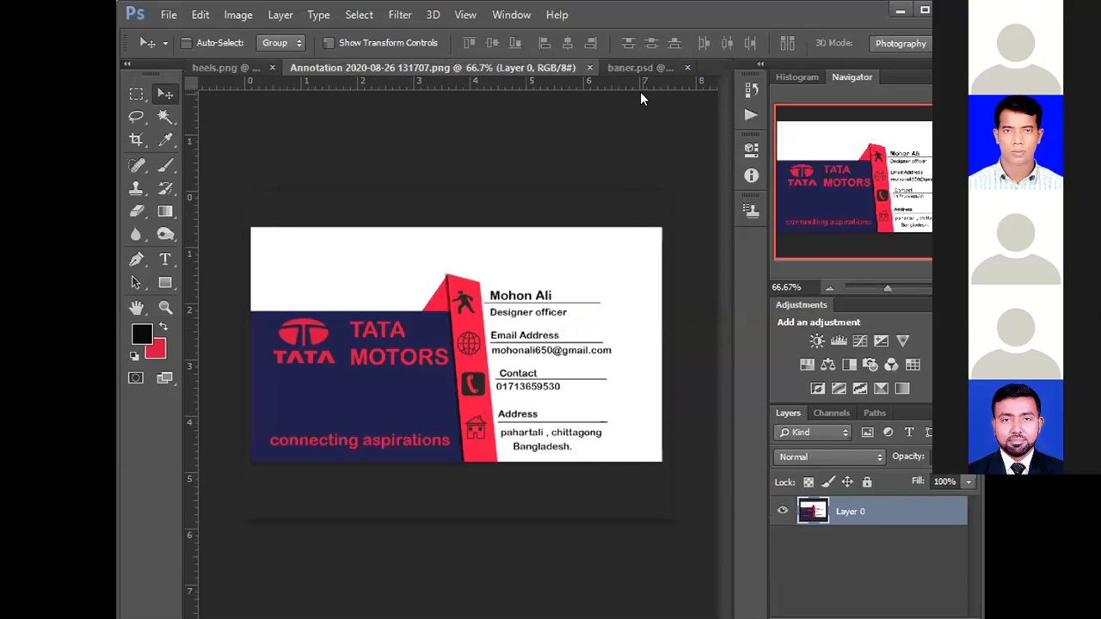
{"action": "left_click", "coordinate": [644, 67]}
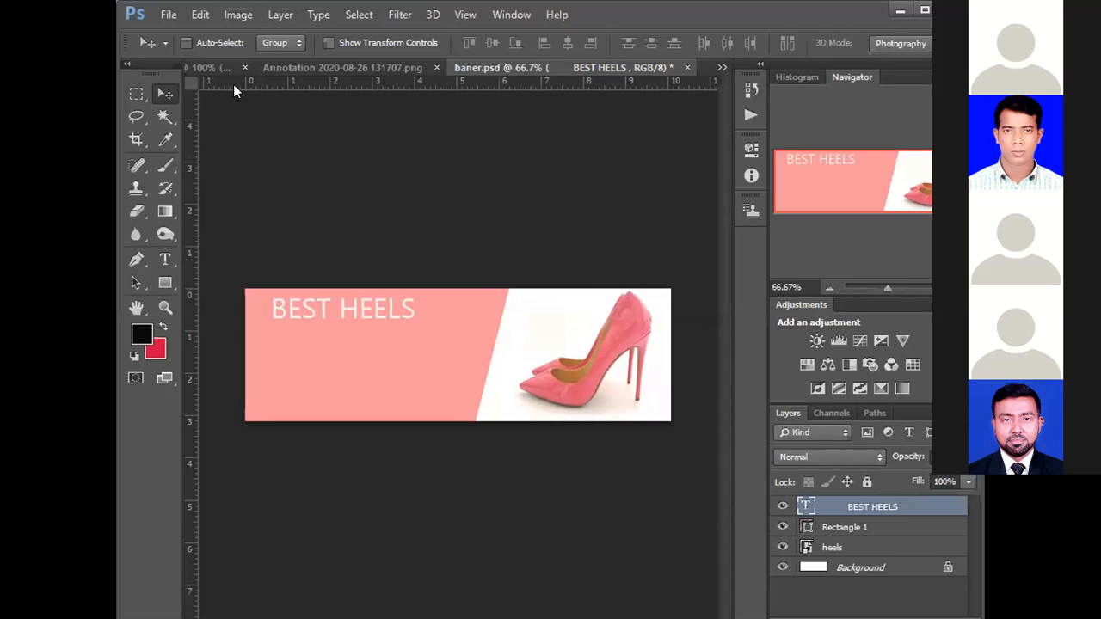
{"action": "left_click", "coordinate": [304, 67]}
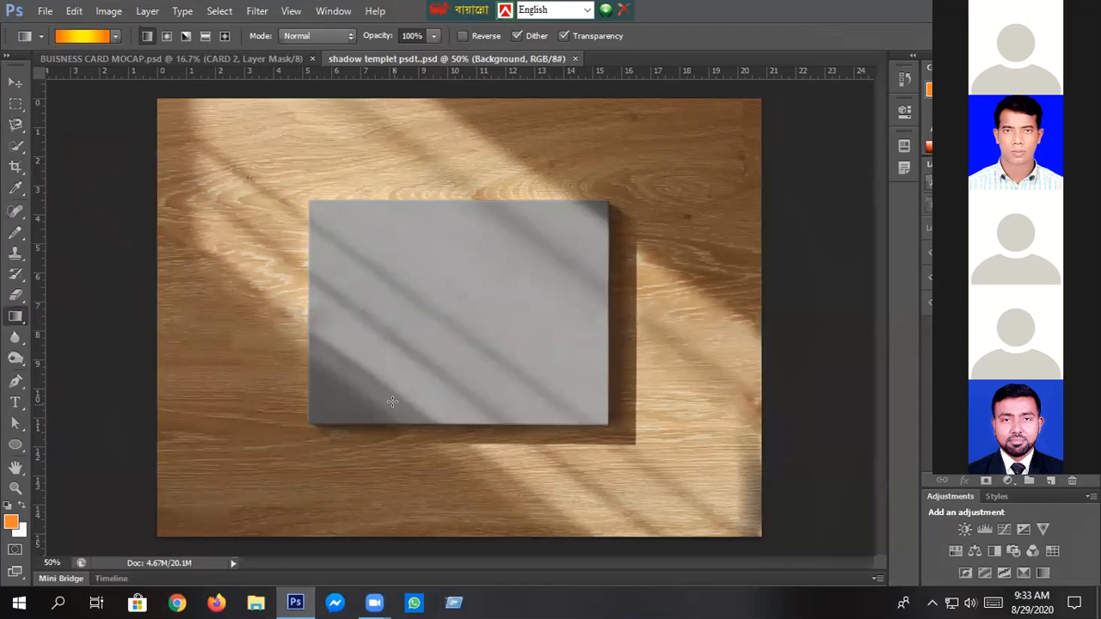
- View the business card mockup in BUISNESS CARD MOCAP.psd and return to the shadow template document
{"action": "left_click", "coordinate": [137, 59]}
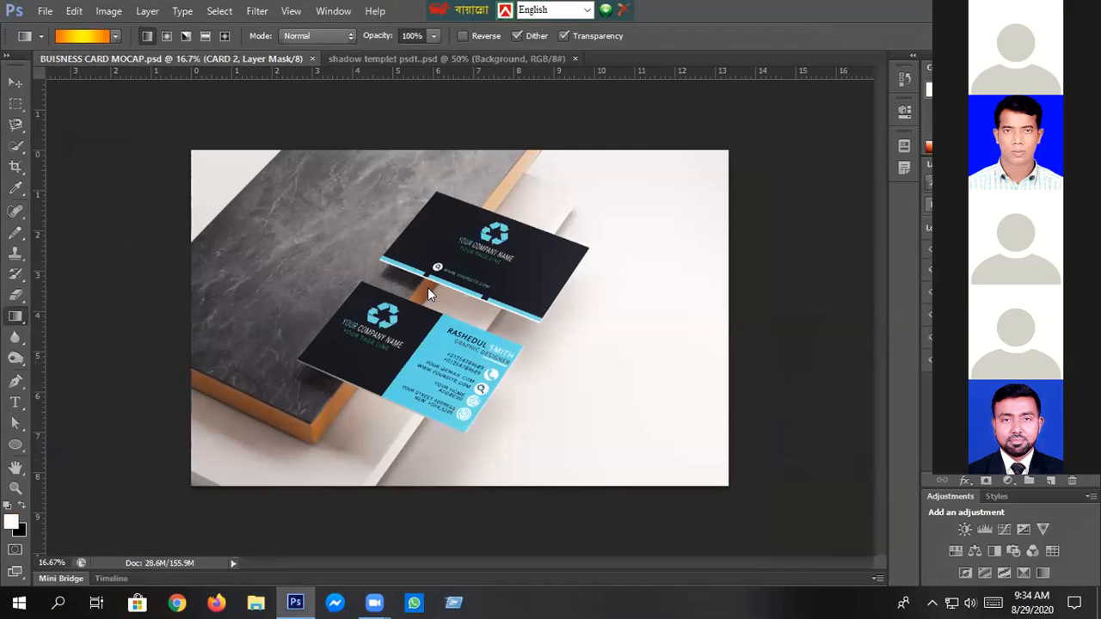
{"action": "left_click", "coordinate": [477, 58]}
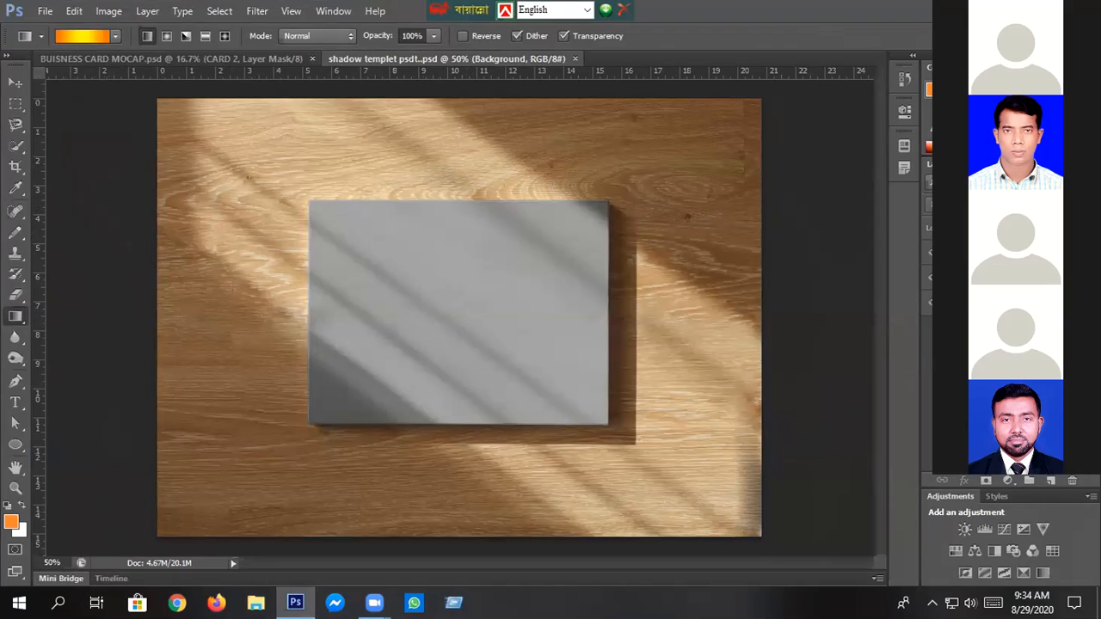
- Add a Curves adjustment layer with the Default preset to the shadow template
{"action": "left_click", "coordinate": [946, 252]}
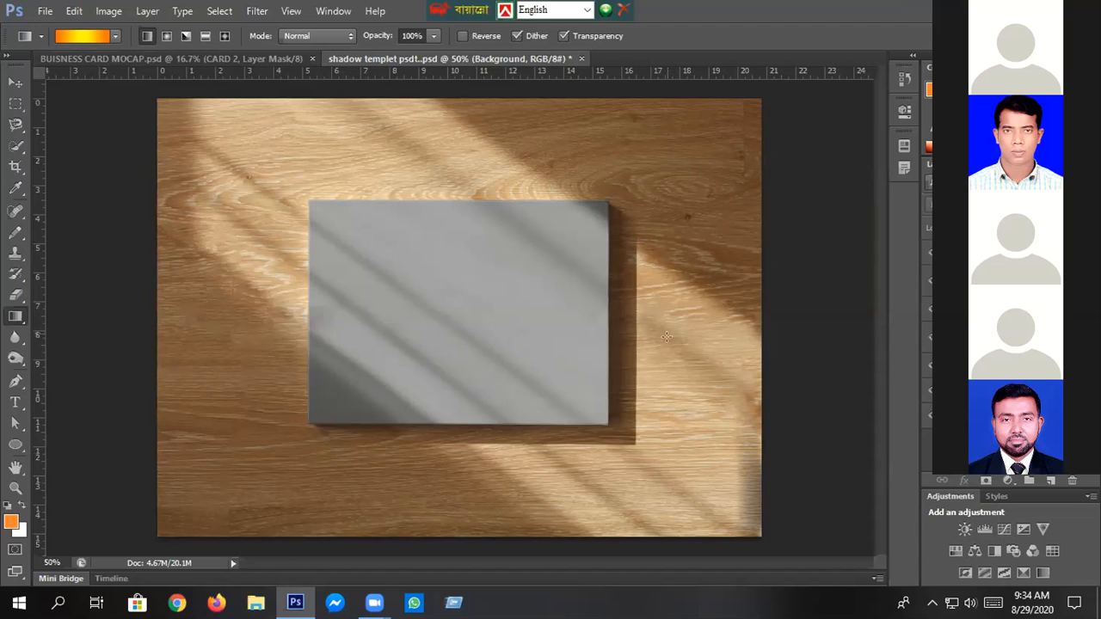
{"action": "left_click", "coordinate": [1004, 531]}
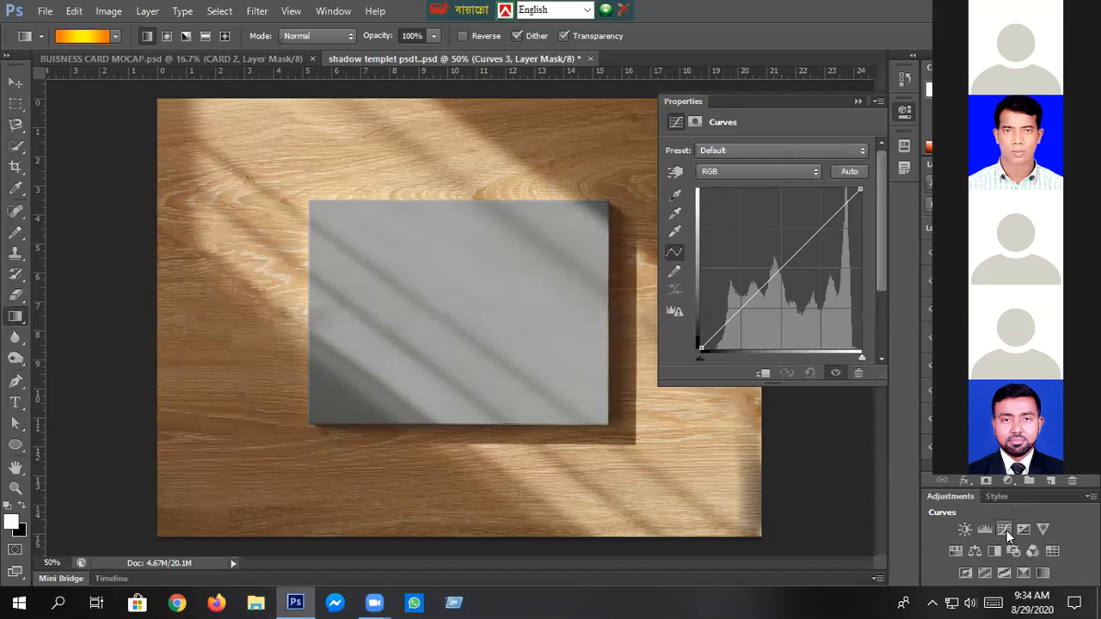
{"action": "left_click", "coordinate": [857, 101]}
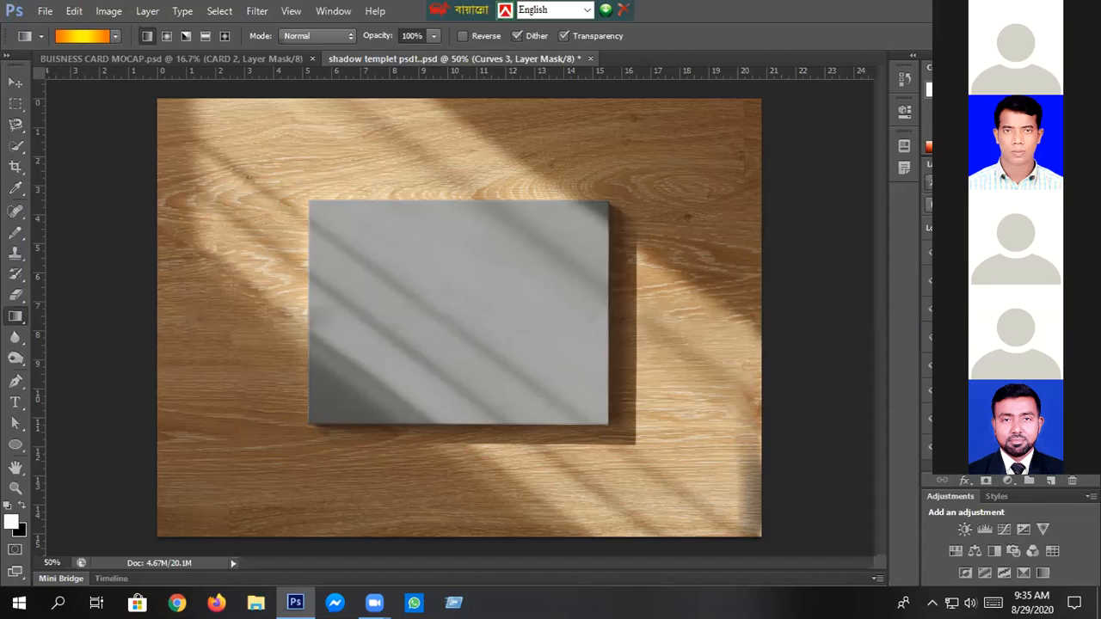
- Toggle the visibility of the shadow template's layers one by one to examine how each affects the card
{"action": "left_click", "coordinate": [928, 368]}
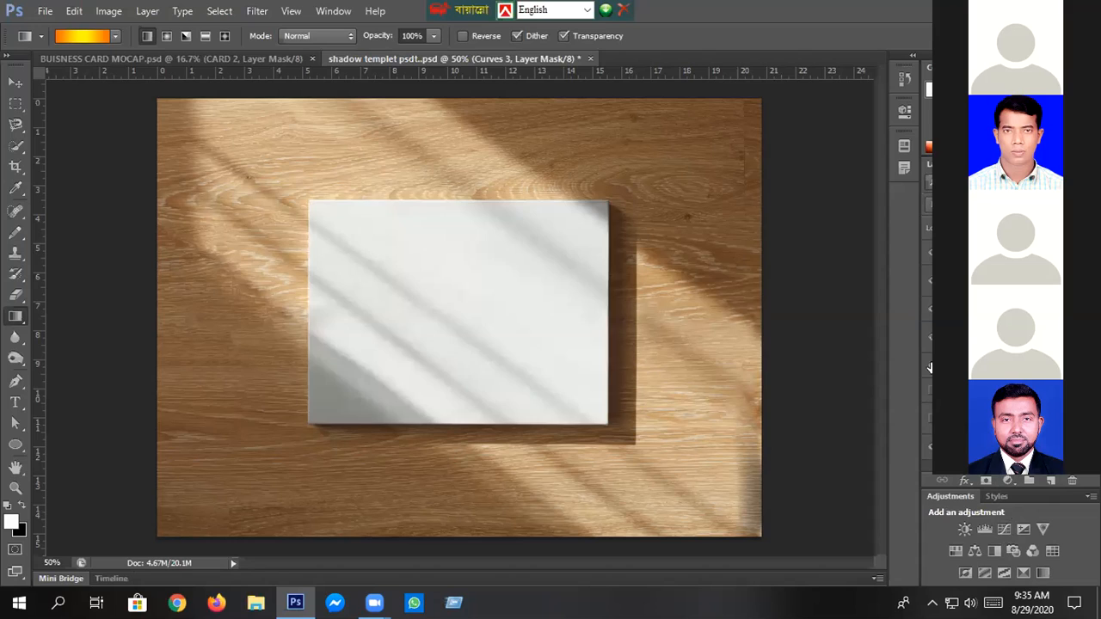
{"action": "left_click", "coordinate": [929, 308]}
{"action": "left_click", "coordinate": [929, 252]}
{"action": "left_click", "coordinate": [929, 280]}
{"action": "left_click", "coordinate": [930, 310]}
{"action": "left_click", "coordinate": [930, 448]}
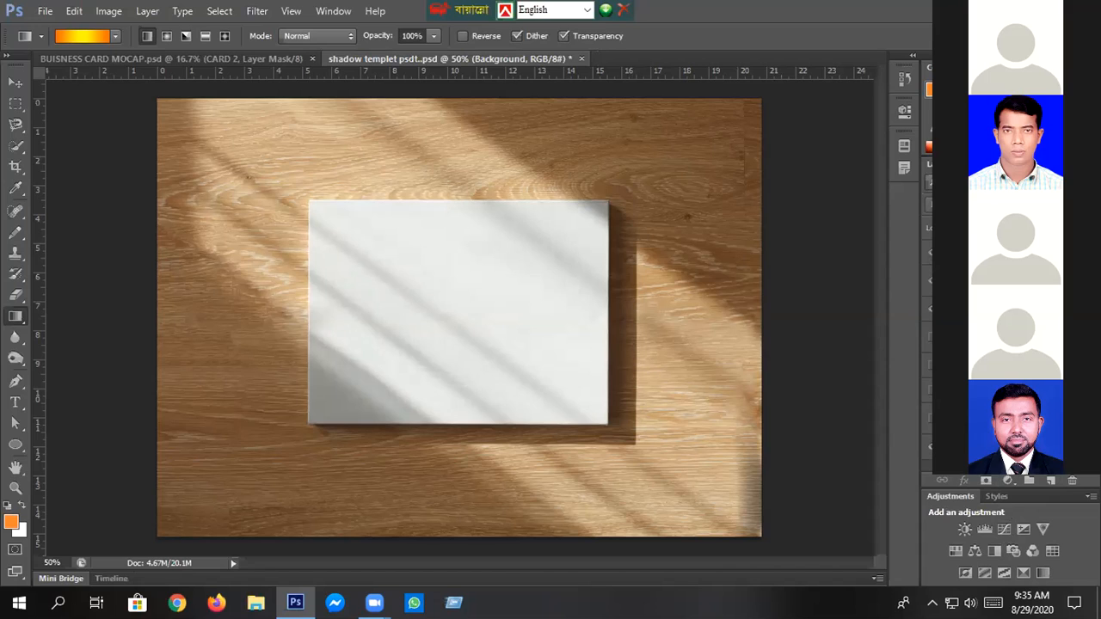
{"action": "left_click", "coordinate": [929, 308]}
{"action": "left_click", "coordinate": [930, 281]}
{"action": "left_click", "coordinate": [930, 251]}
{"action": "left_click", "coordinate": [930, 281]}
{"action": "left_click", "coordinate": [930, 281]}
{"action": "left_click", "coordinate": [929, 308]}
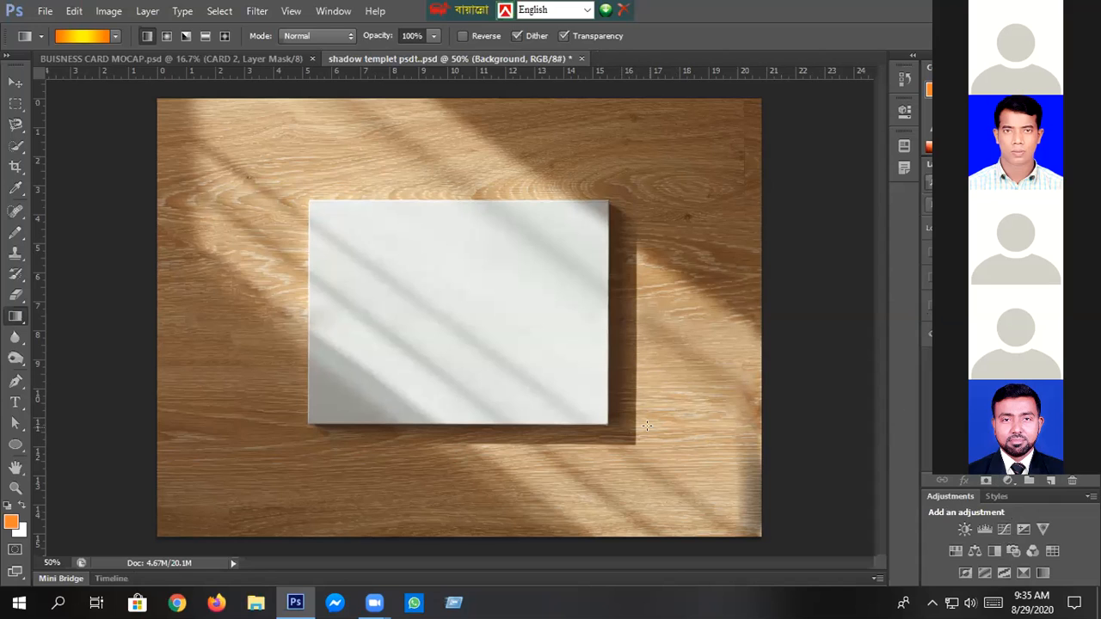
- Change a layer's visibility in the shadow template to turn the card surface from white to dark grey
{"action": "scroll", "coordinate": [646, 427], "scroll_direction": "up", "scroll_amount": 3}
{"action": "scroll", "coordinate": [647, 427], "scroll_direction": "up", "scroll_amount": 4}
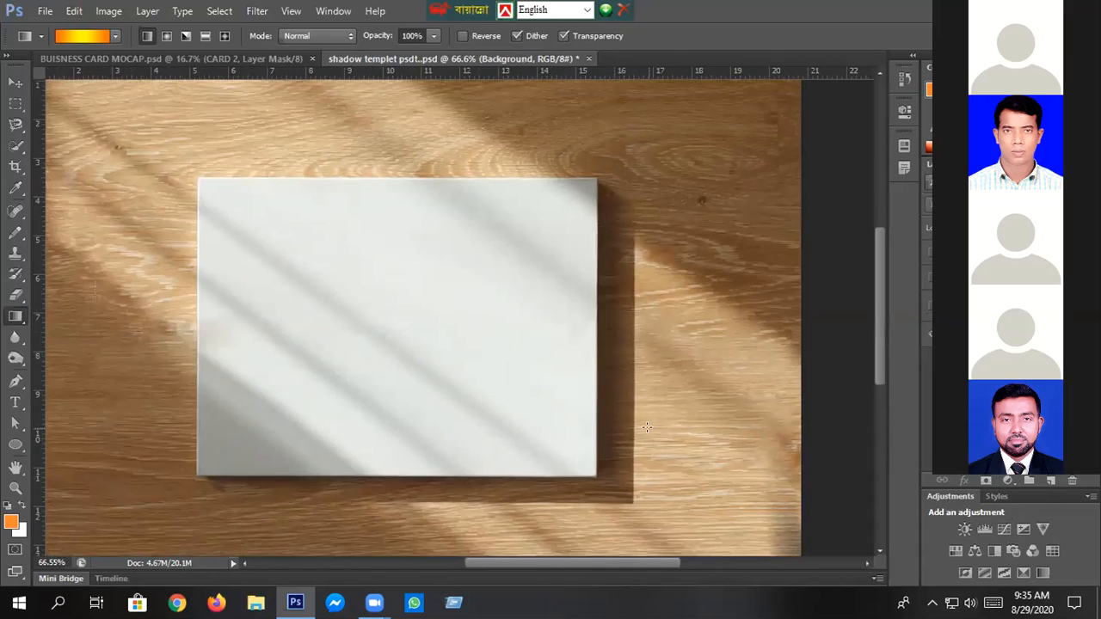
{"action": "scroll", "coordinate": [646, 427], "scroll_direction": "up", "scroll_amount": 3}
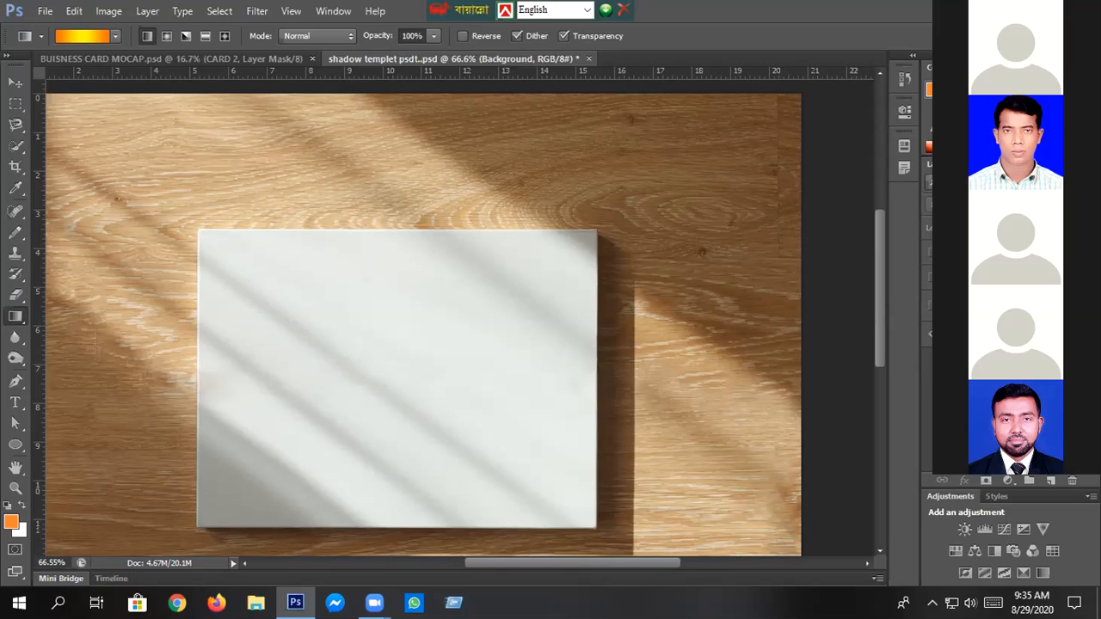
{"action": "left_click", "coordinate": [929, 276]}
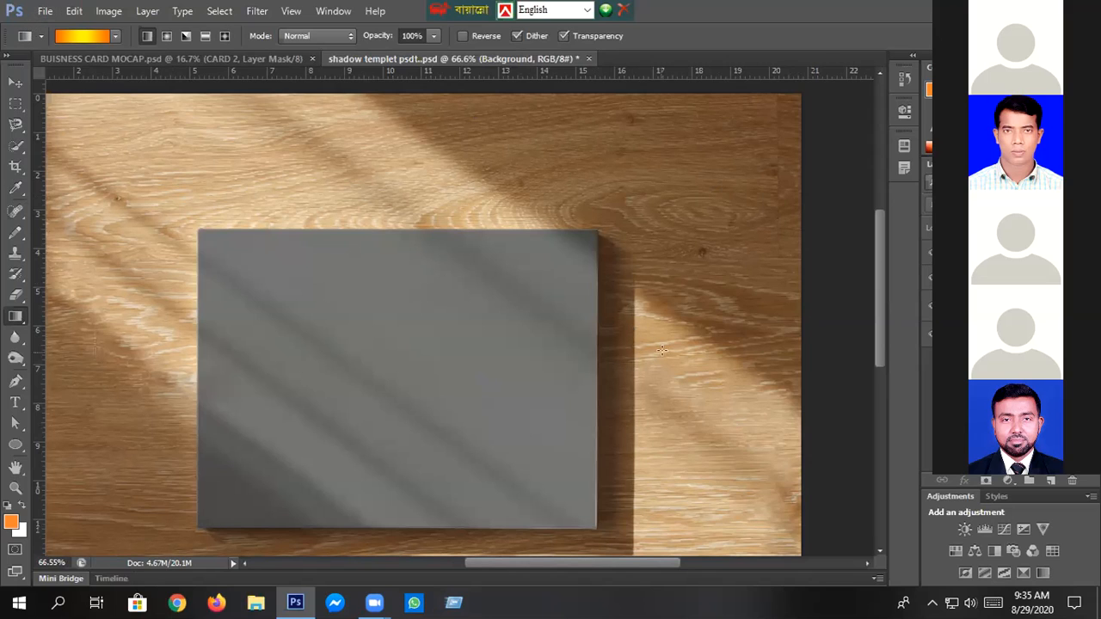
- Place the photo IMG_20200624_164145 from the pictures folder on drive F: into the shadow template
{"action": "left_click", "coordinate": [45, 10]}
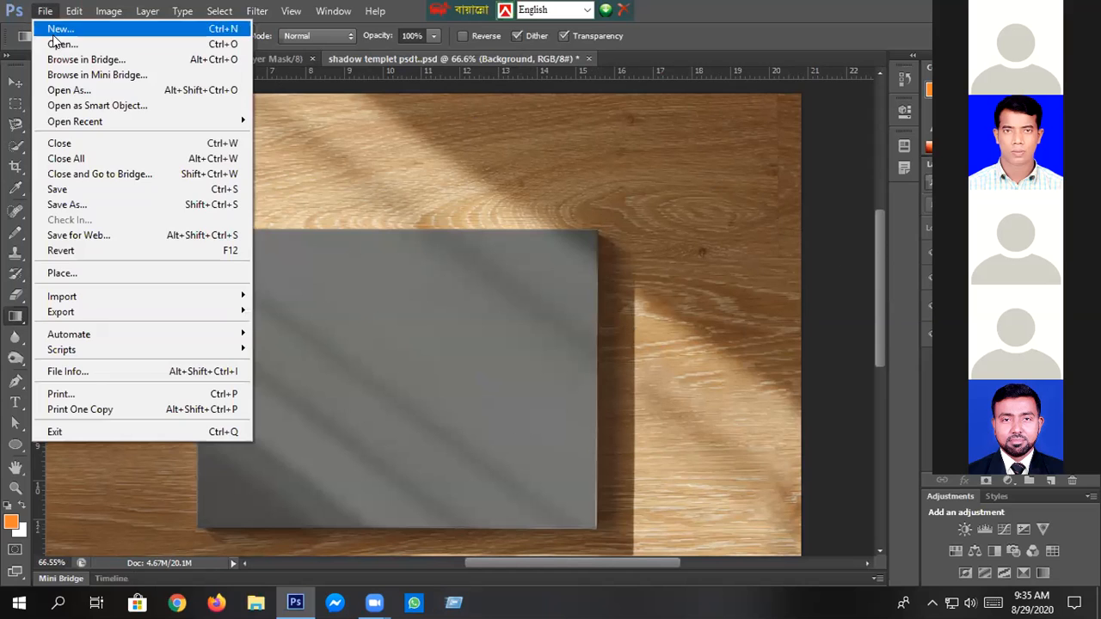
{"action": "left_click", "coordinate": [94, 273]}
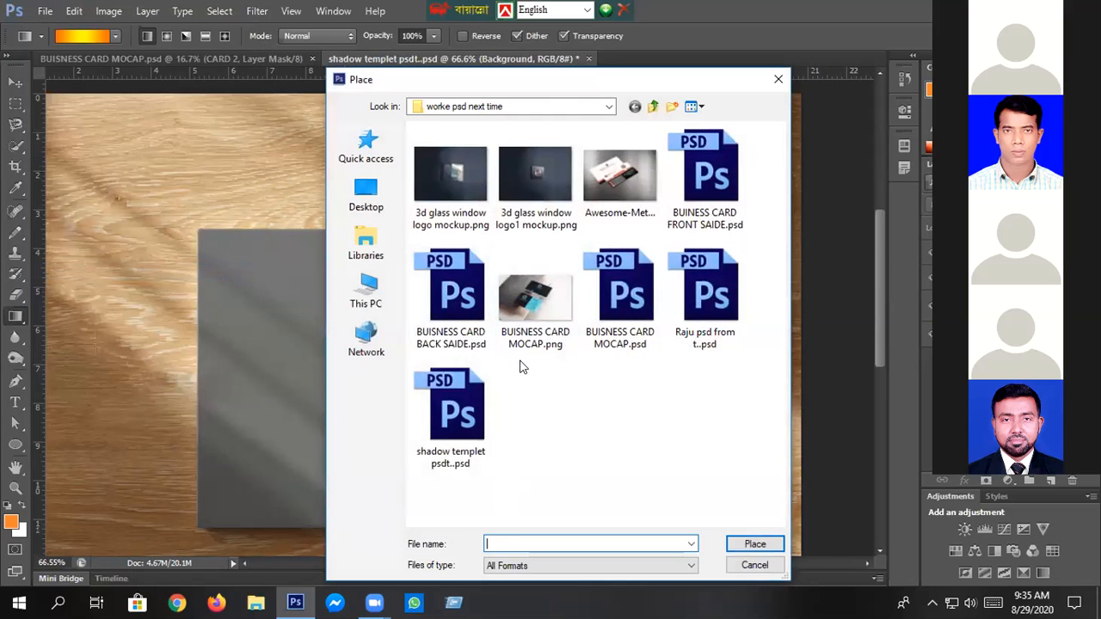
{"action": "left_click", "coordinate": [368, 288]}
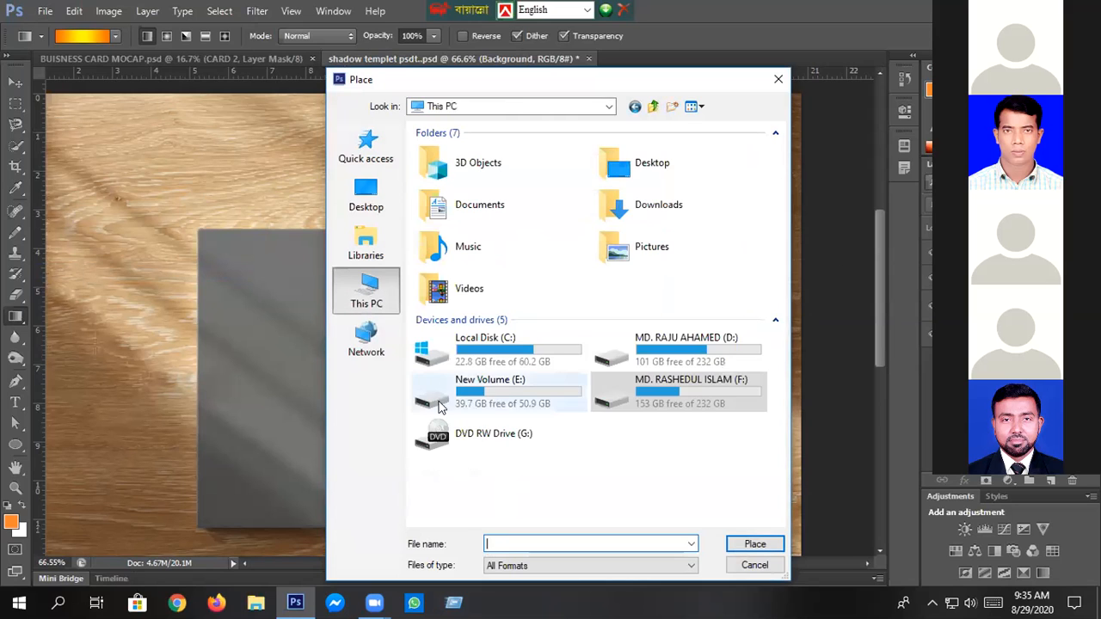
{"action": "double_click", "coordinate": [650, 402]}
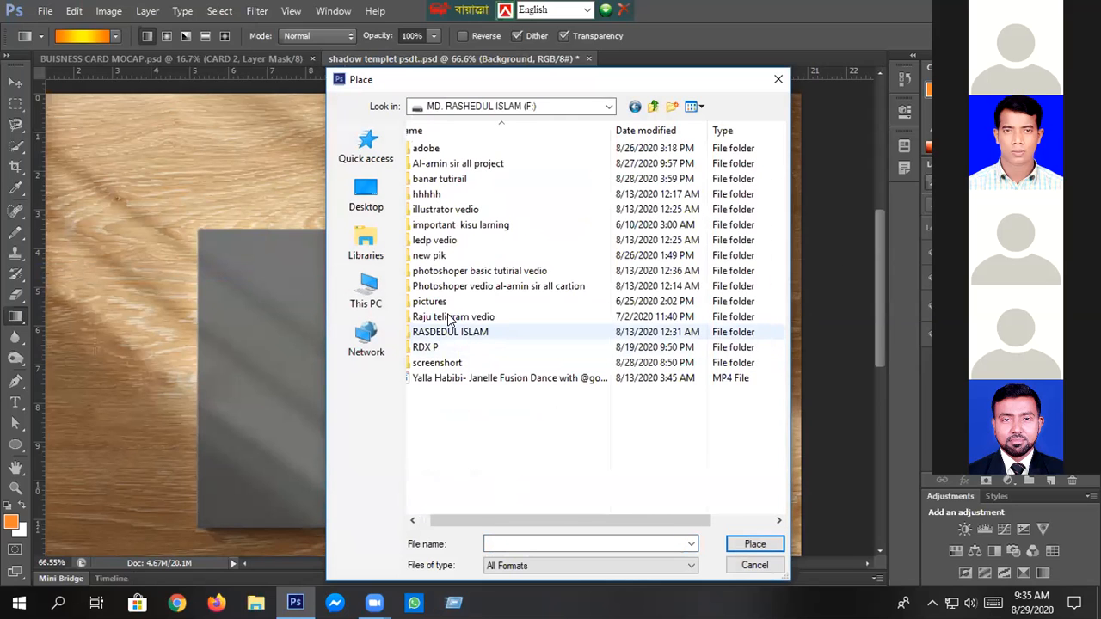
{"action": "double_click", "coordinate": [444, 301]}
{"action": "scroll", "coordinate": [447, 306], "scroll_direction": "down", "scroll_amount": 10}
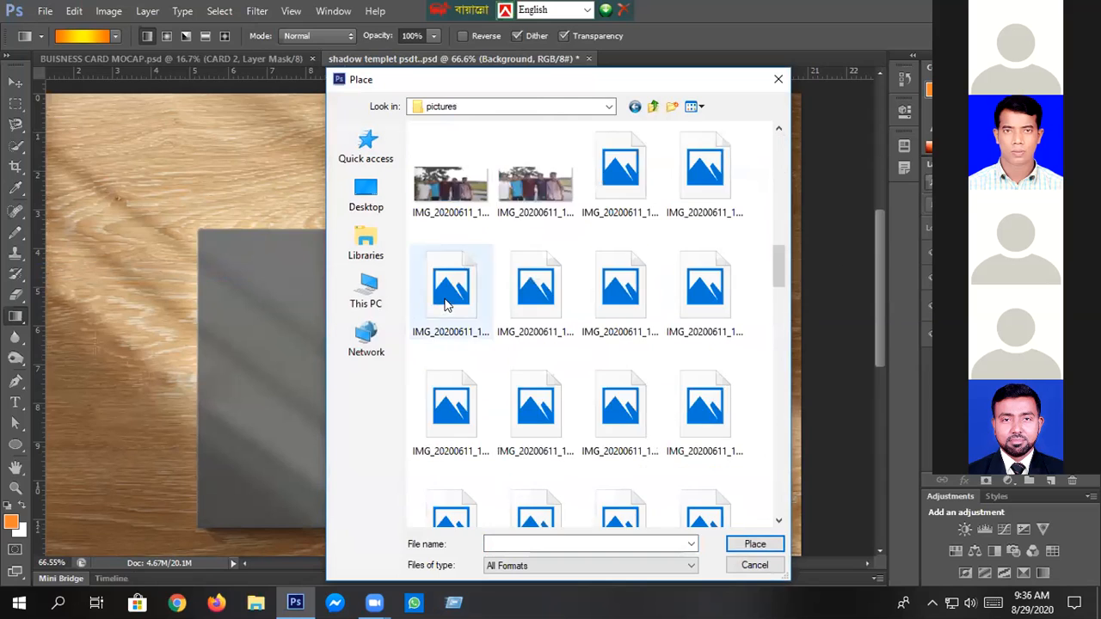
{"action": "scroll", "coordinate": [447, 302], "scroll_direction": "down", "scroll_amount": 2}
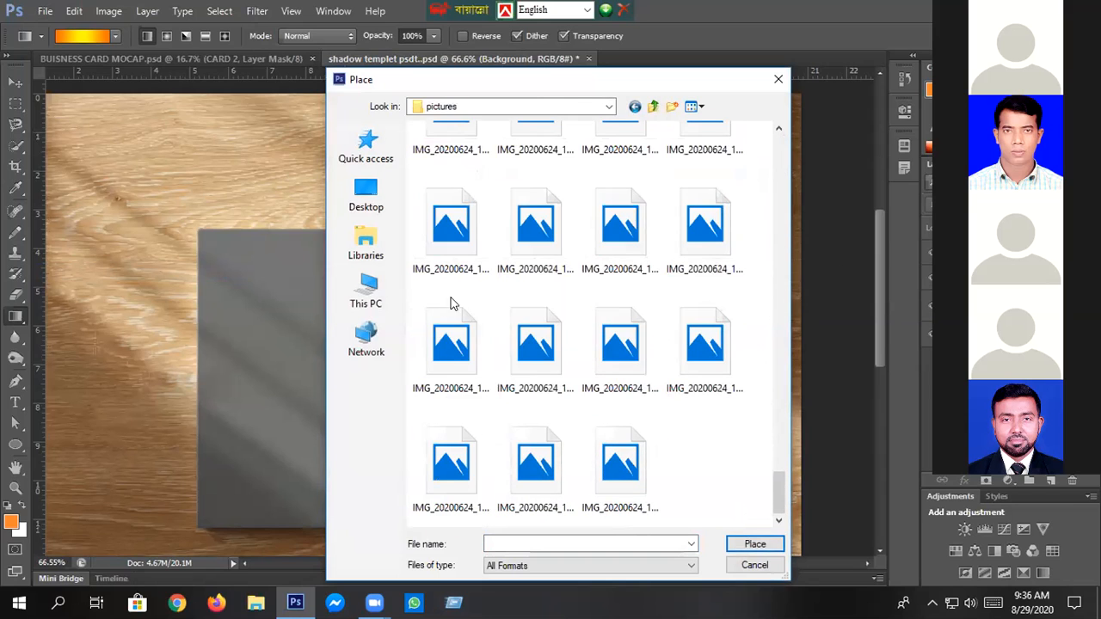
{"action": "double_click", "coordinate": [619, 469]}
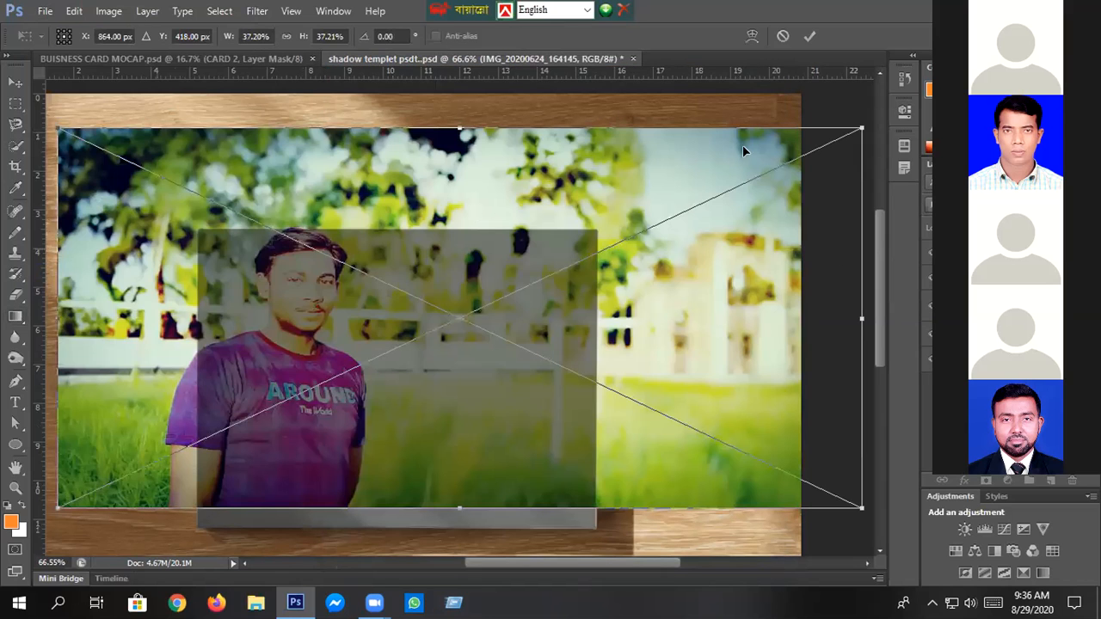
{"action": "left_click", "coordinate": [808, 36]}
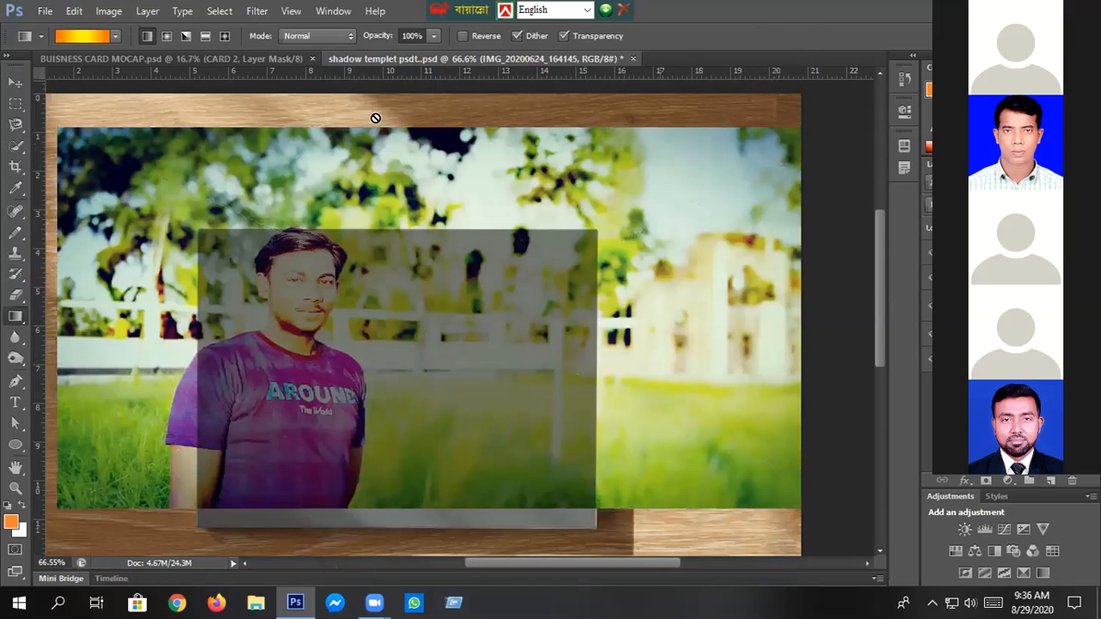
- Delete the placed photo layer from the shadow template
{"action": "left_click", "coordinate": [15, 166]}
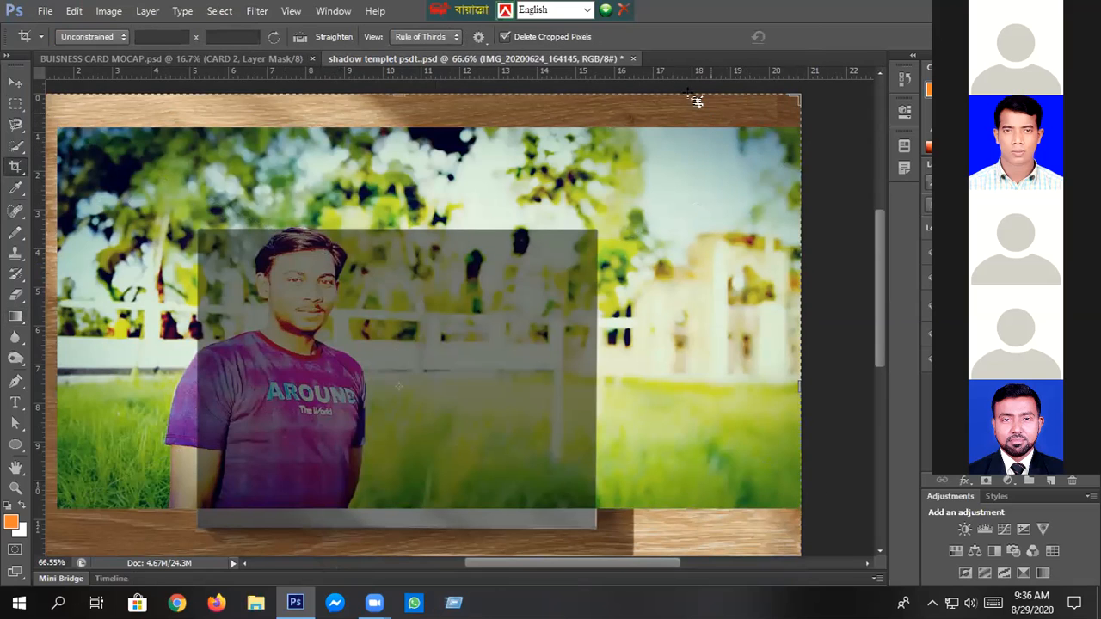
{"action": "key", "text": "Delete"}
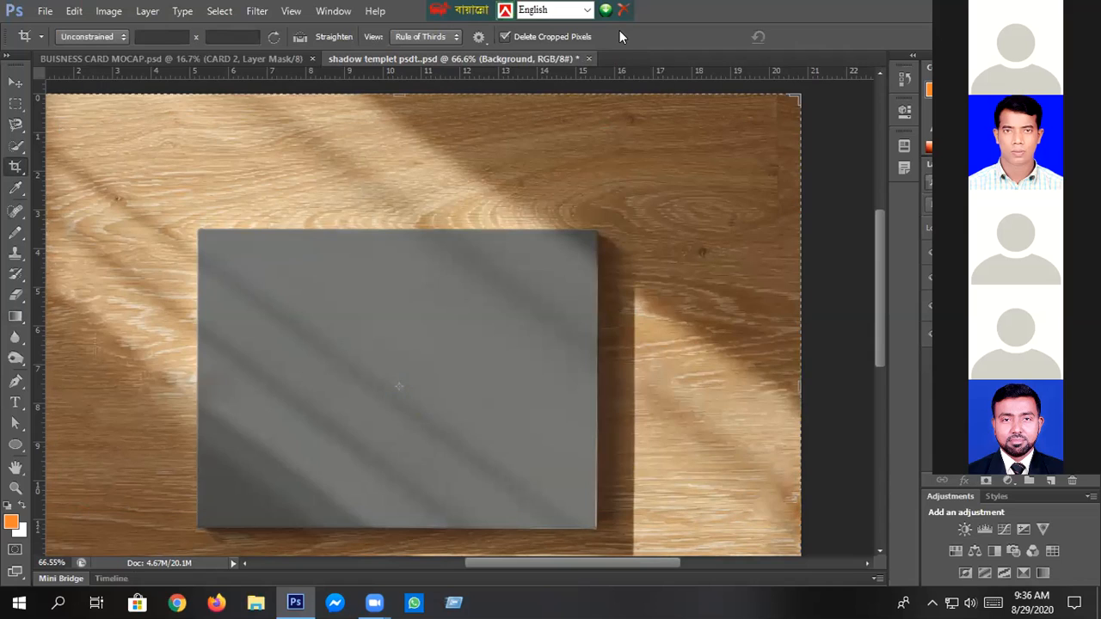
- Open IMG_20200624_163438.jpg from the pictures folder as a separate document
{"action": "left_click", "coordinate": [43, 10]}
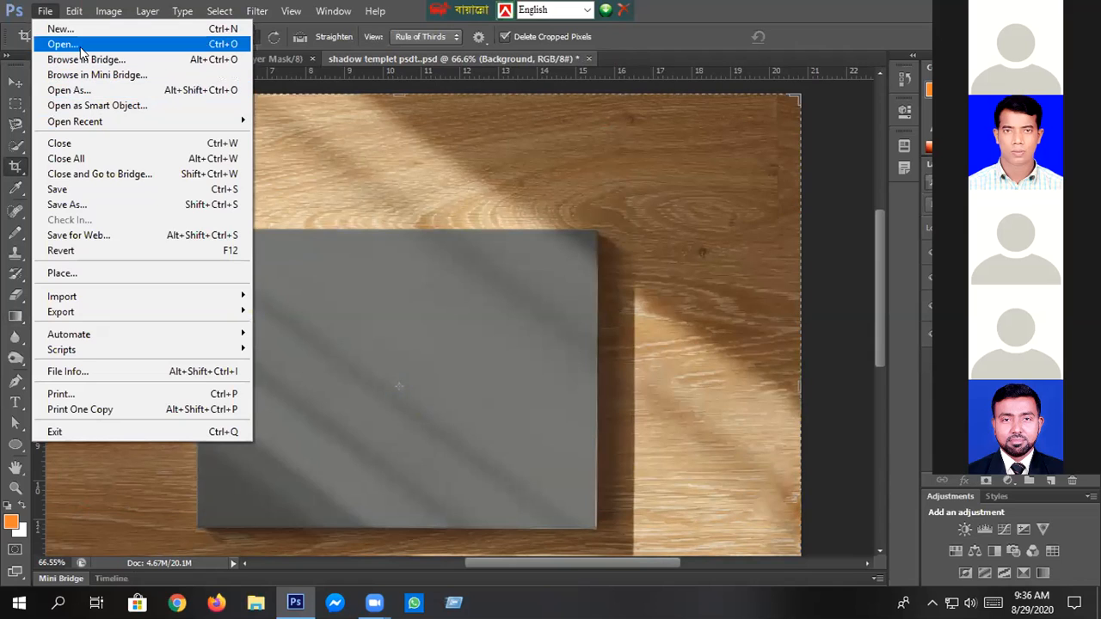
{"action": "left_click", "coordinate": [68, 45]}
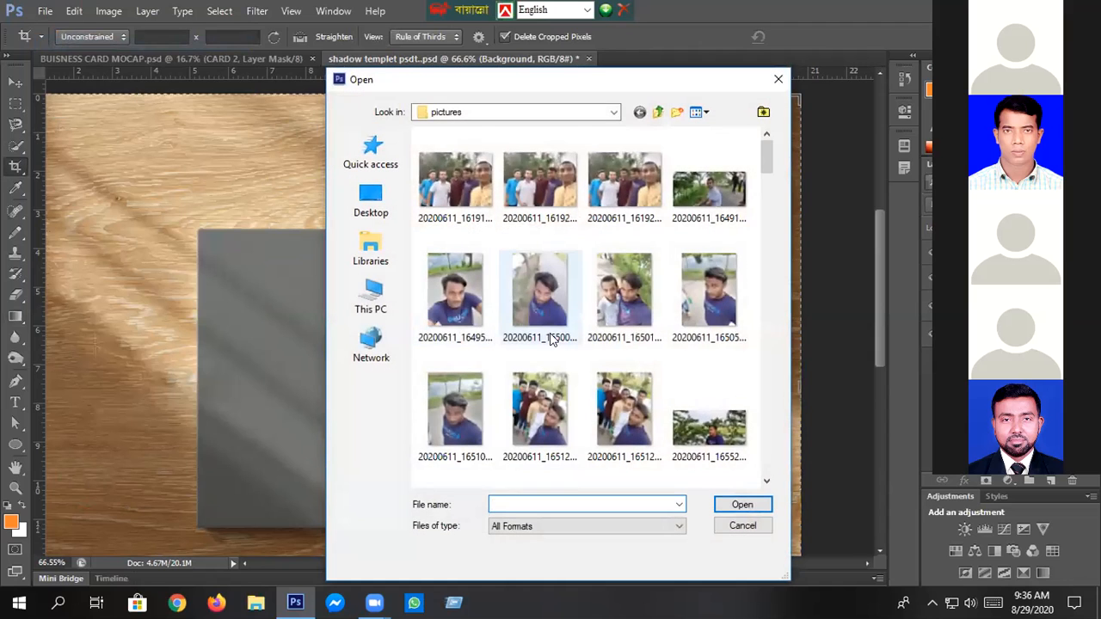
{"action": "scroll", "coordinate": [545, 335], "scroll_direction": "down", "scroll_amount": 10}
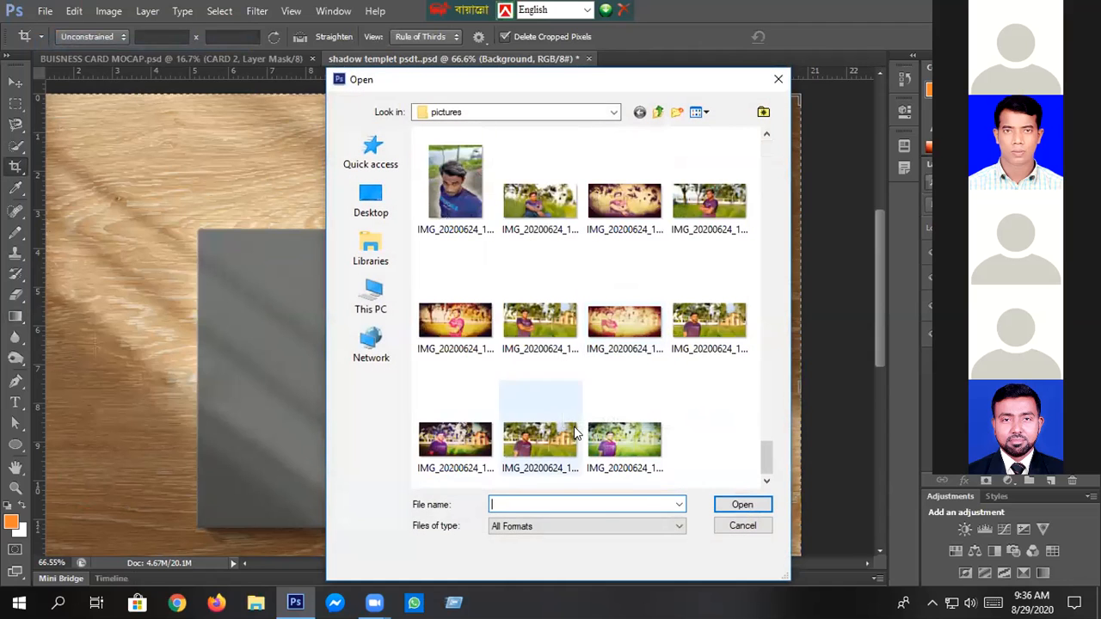
{"action": "double_click", "coordinate": [680, 246]}
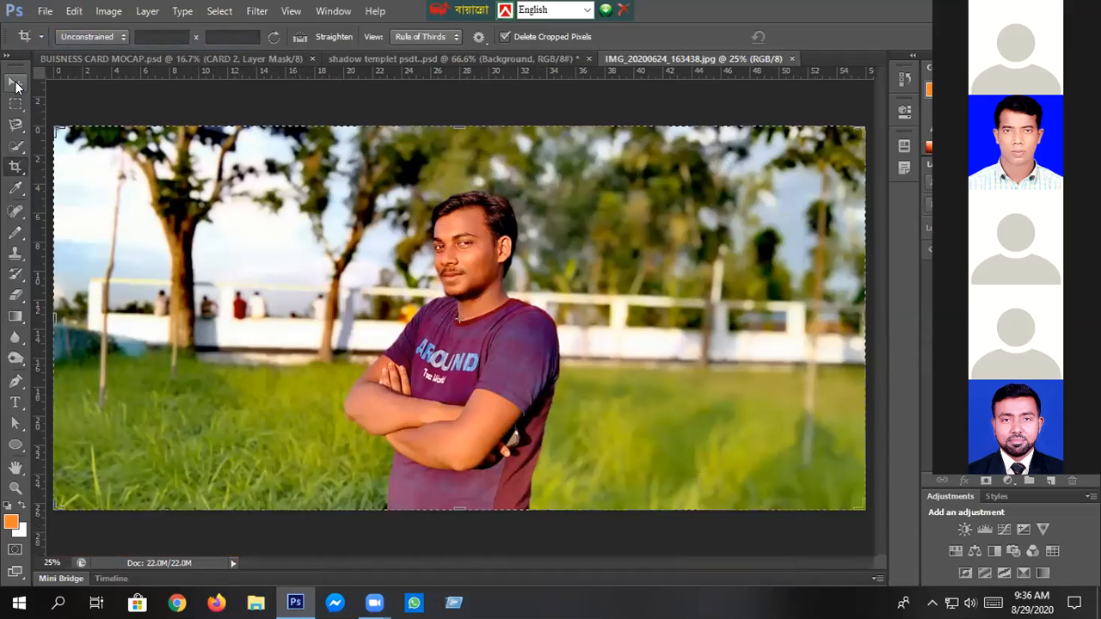
- Crop the photo closely around the man with folded arms, trimming the scenery on both sides, and switch to the Move tool
{"action": "left_click", "coordinate": [16, 82]}
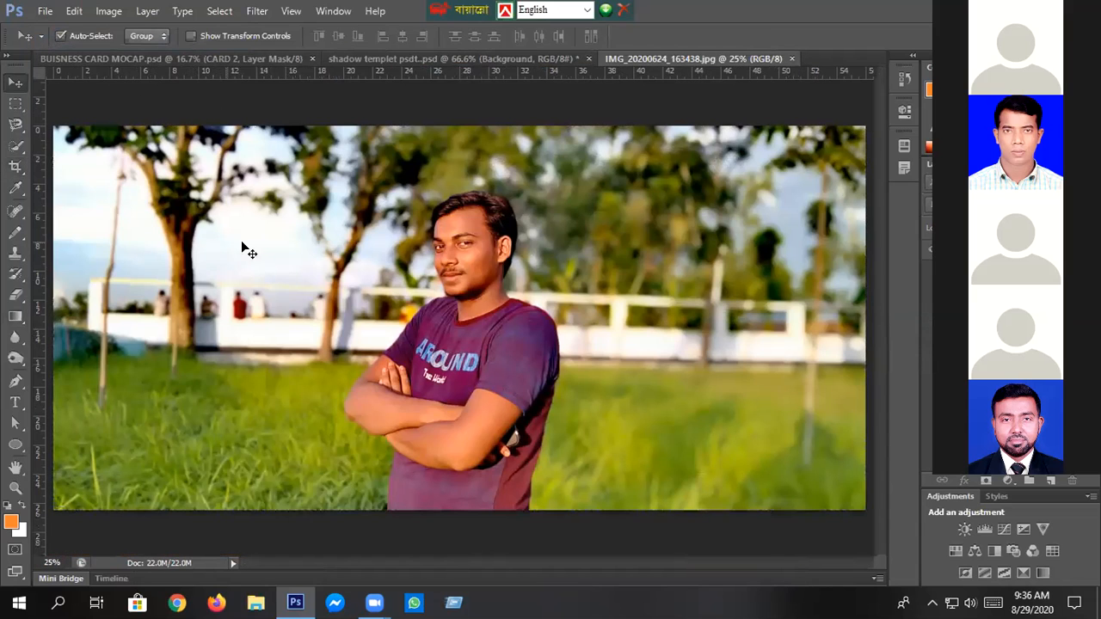
{"action": "left_click", "coordinate": [15, 166]}
{"action": "left_click_drag", "start_coordinate": [323, 178], "coordinate": [624, 469]}
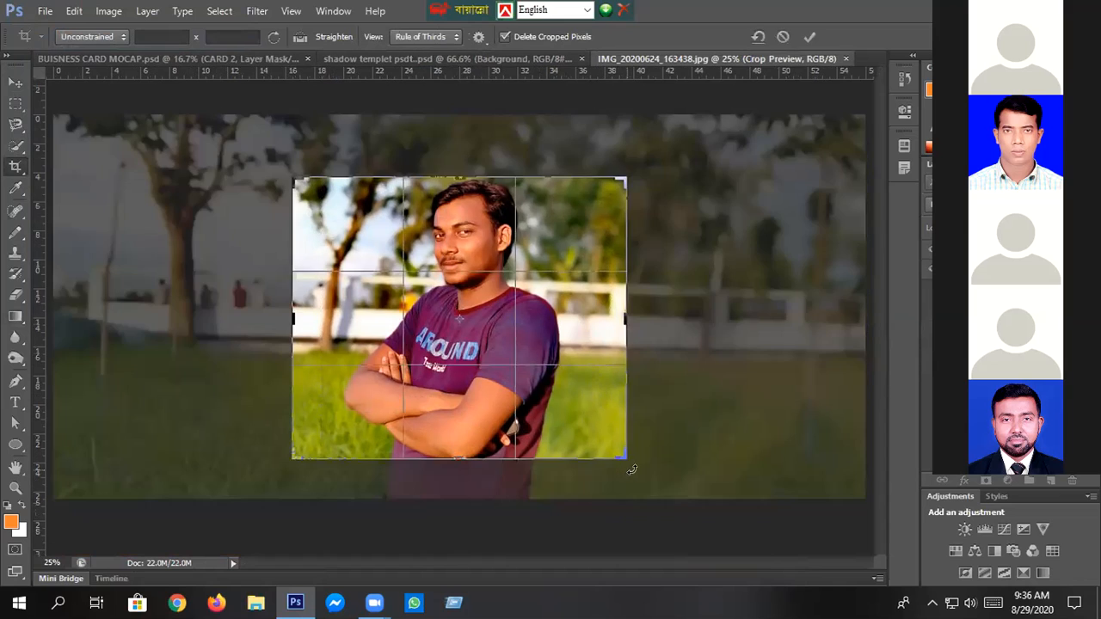
{"action": "key", "text": "Return"}
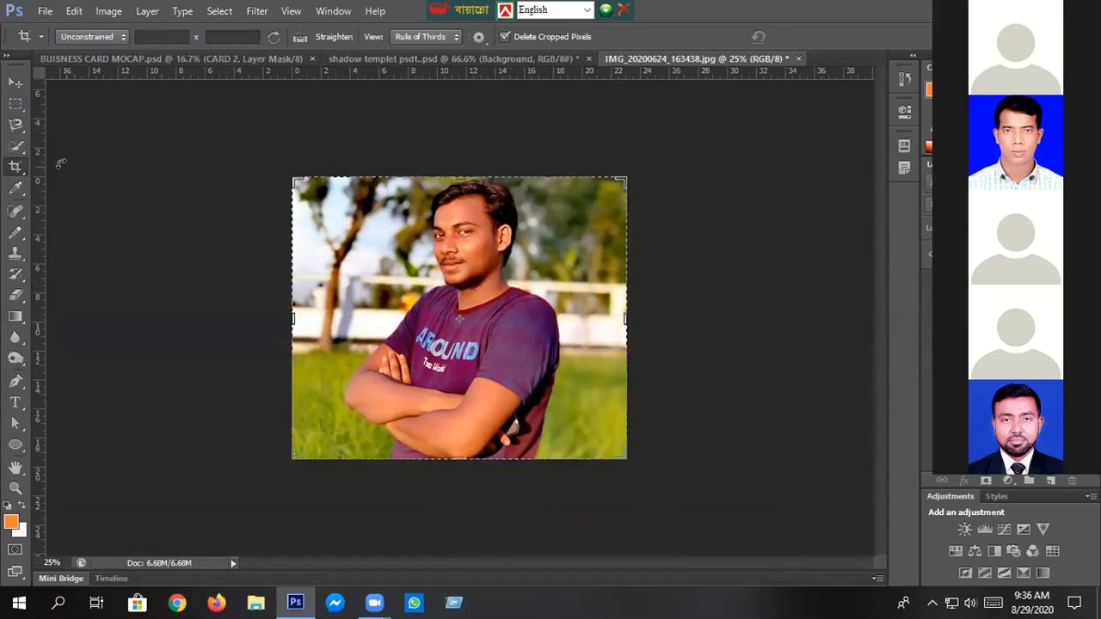
{"action": "left_click", "coordinate": [16, 82]}
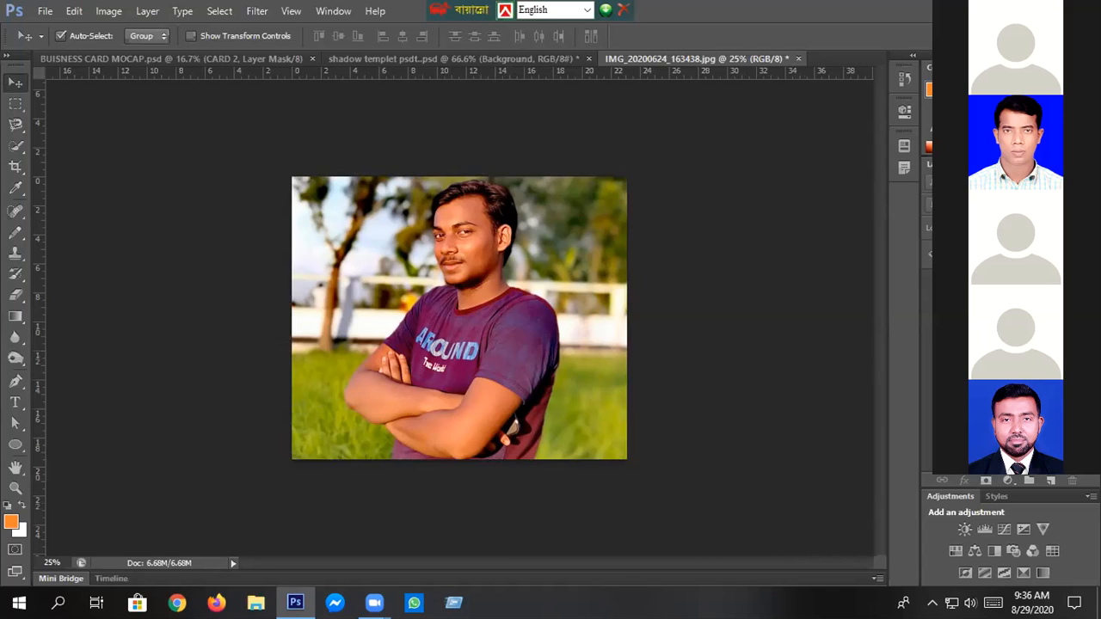
- Convert the photo's background into a regular layer and select the entire image for copying
{"action": "double_click", "coordinate": [1002, 255]}
{"action": "left_click", "coordinate": [420, 223]}
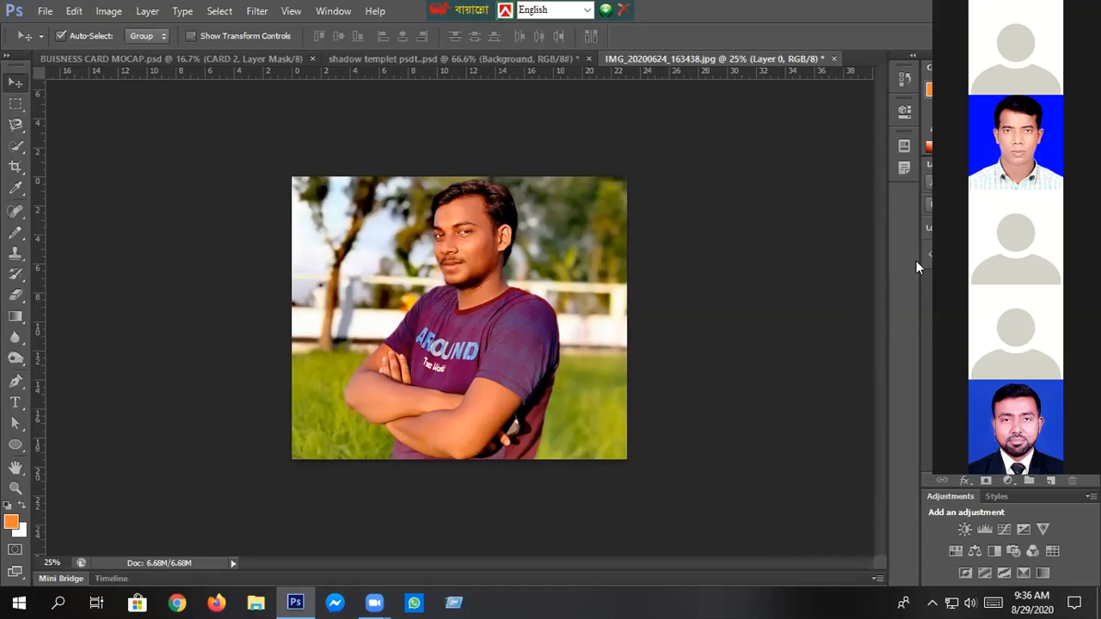
{"action": "key", "text": "ctrl+a"}
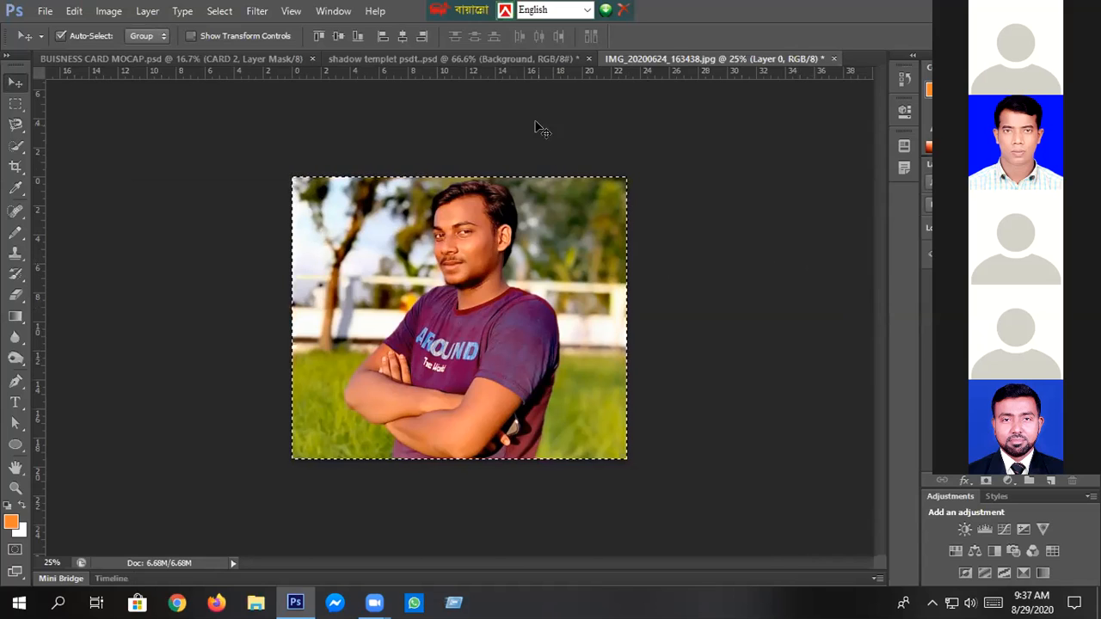
- Open the shadow template's Layer 1 smart object and paste the copied photo into it
{"action": "left_click", "coordinate": [482, 59]}
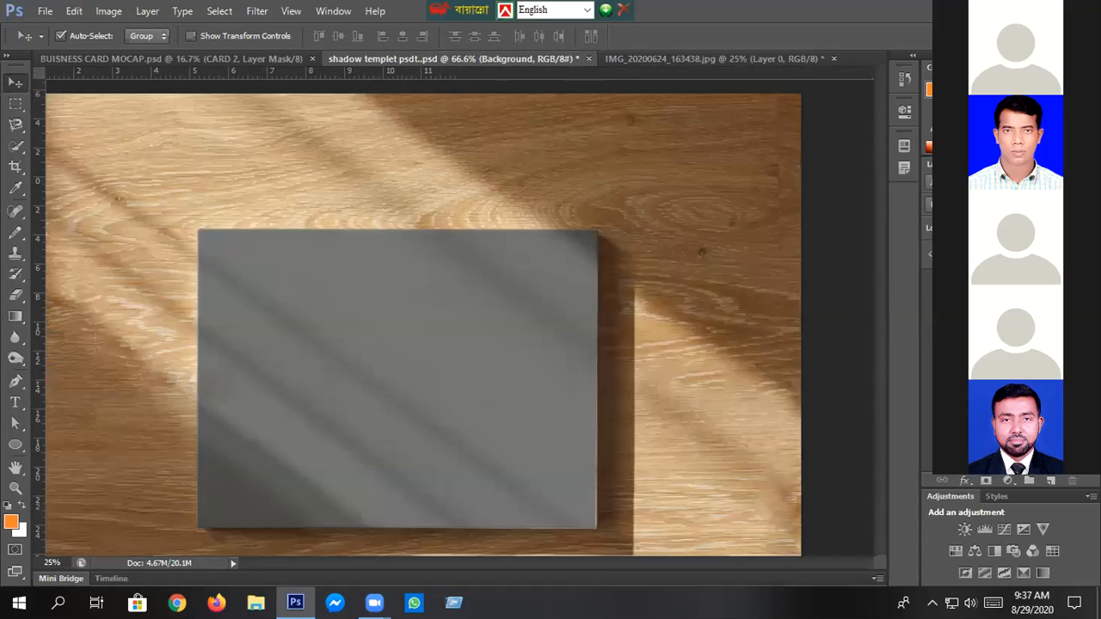
{"action": "double_click", "coordinate": [954, 277]}
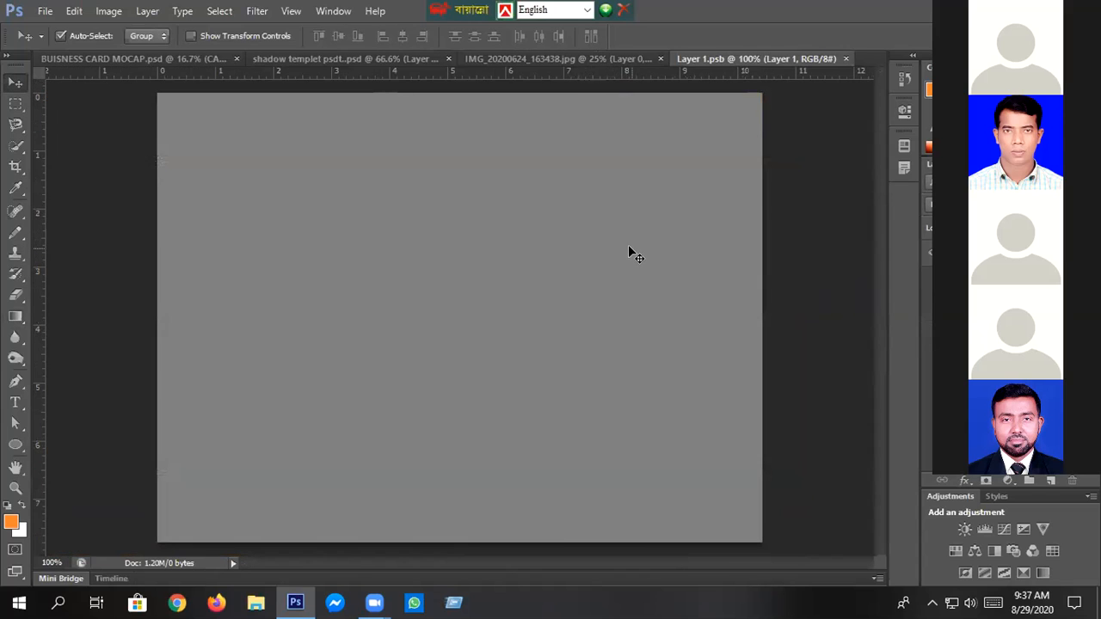
{"action": "key", "text": "ctrl+v"}
- Scale the pasted photo to 45.13% width and 47.01% height, spanning the full width of the smart object canvas
{"action": "key", "text": "ctrl+t"}
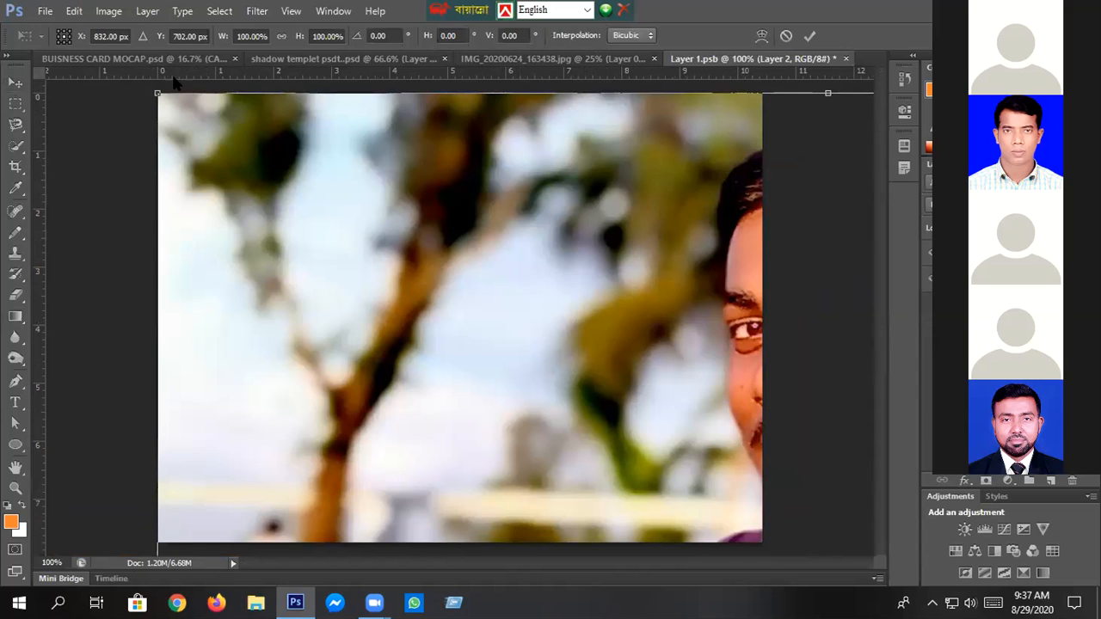
{"action": "left_click_drag", "start_coordinate": [160, 94], "coordinate": [59, 59]}
{"action": "left_click_drag", "start_coordinate": [133, 72], "coordinate": [267, 203]}
{"action": "left_click_drag", "start_coordinate": [392, 270], "coordinate": [276, 182]}
{"action": "mouse_move", "coordinate": [407, 516]}
{"action": "left_mouse_down"}
{"action": "mouse_move", "coordinate": [408, 550]}
{"action": "mouse_move", "coordinate": [408, 535]}
{"action": "left_mouse_up"}
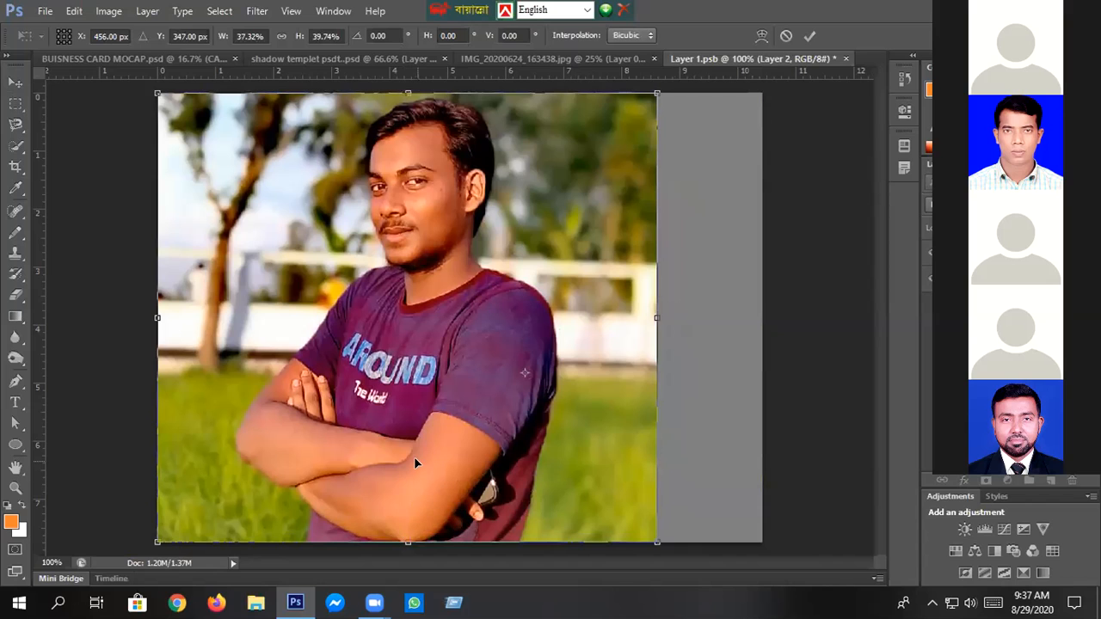
{"action": "left_click_drag", "start_coordinate": [657, 542], "coordinate": [695, 479]}
{"action": "left_click_drag", "start_coordinate": [649, 378], "coordinate": [697, 422]}
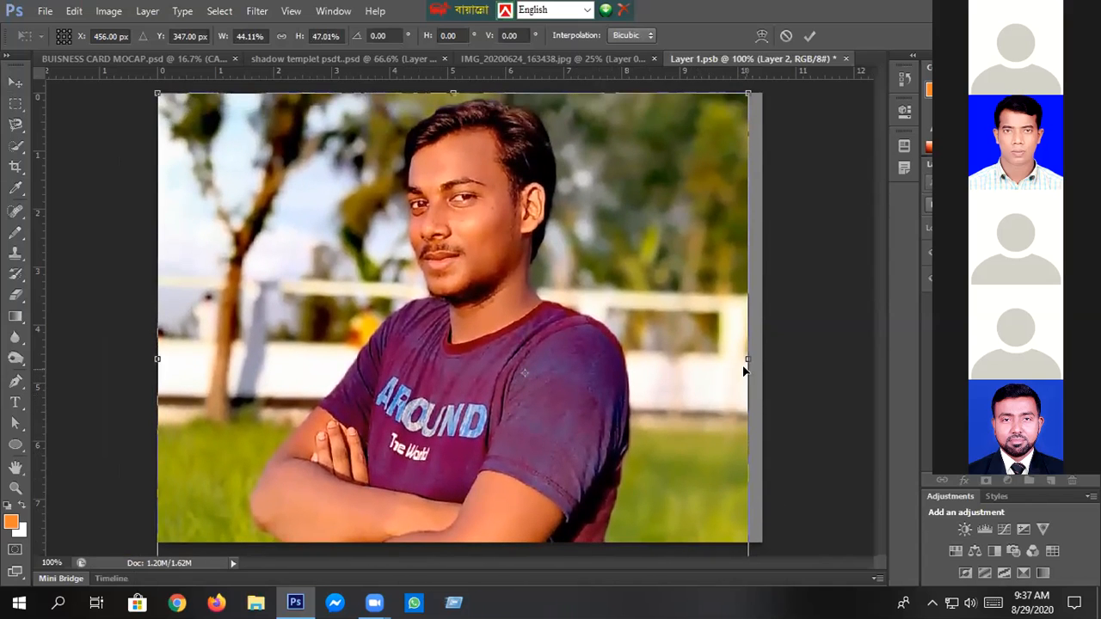
{"action": "left_click_drag", "start_coordinate": [744, 360], "coordinate": [762, 360]}
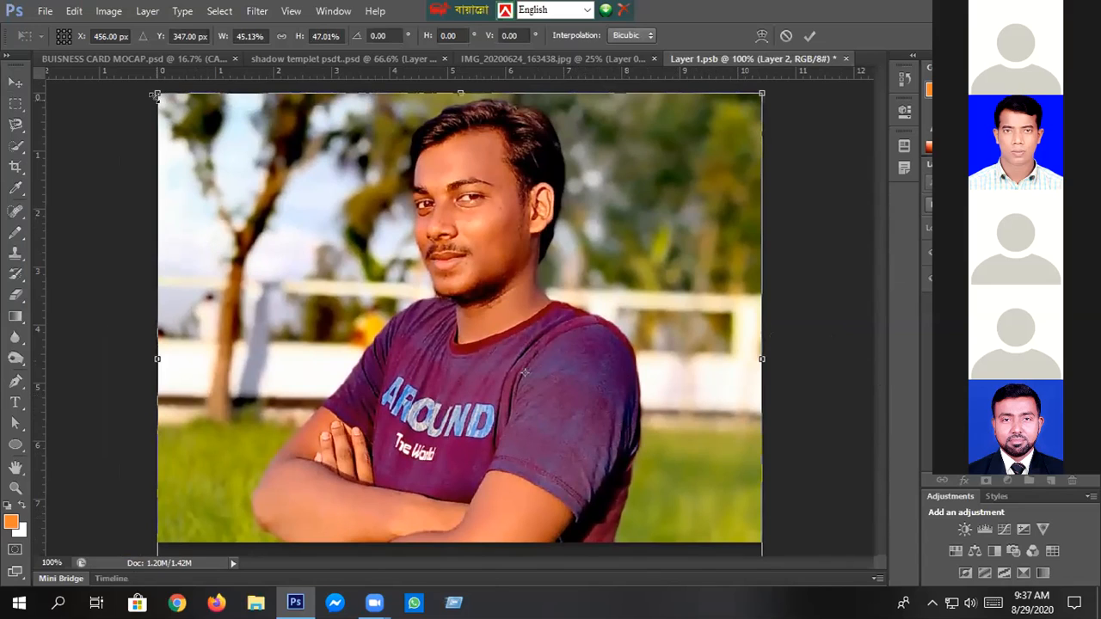
- Reduce the photo's height scale to 43.38%, keep its width at 45.13%, and apply the transform
{"action": "left_click_drag", "start_coordinate": [158, 93], "coordinate": [186, 115]}
{"action": "left_click_drag", "start_coordinate": [259, 138], "coordinate": [231, 110]}
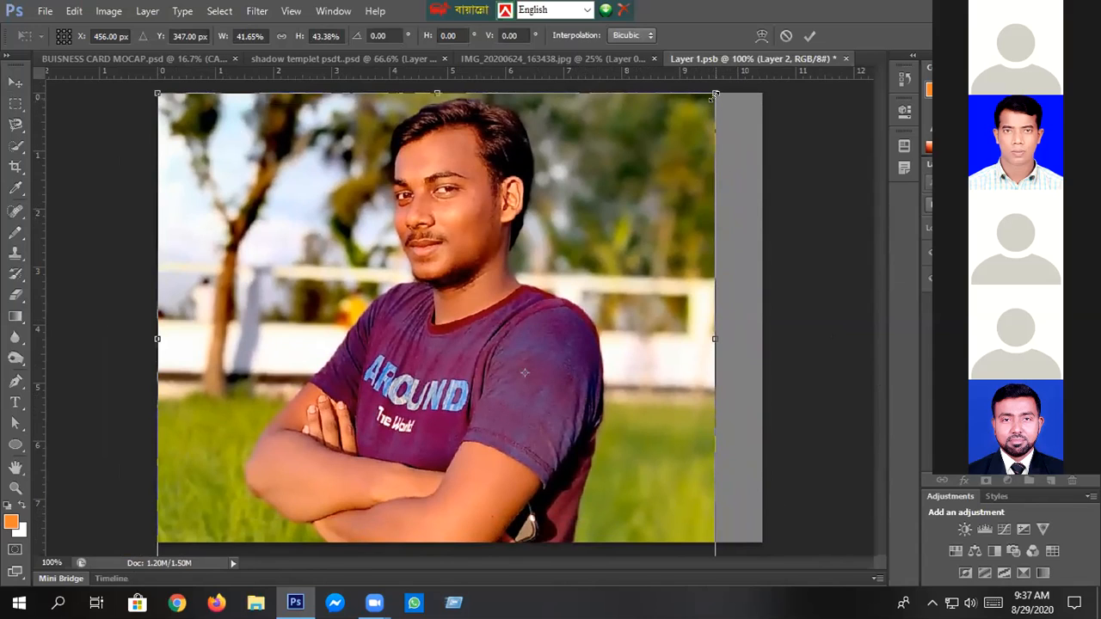
{"action": "left_click_drag", "start_coordinate": [715, 94], "coordinate": [761, 93]}
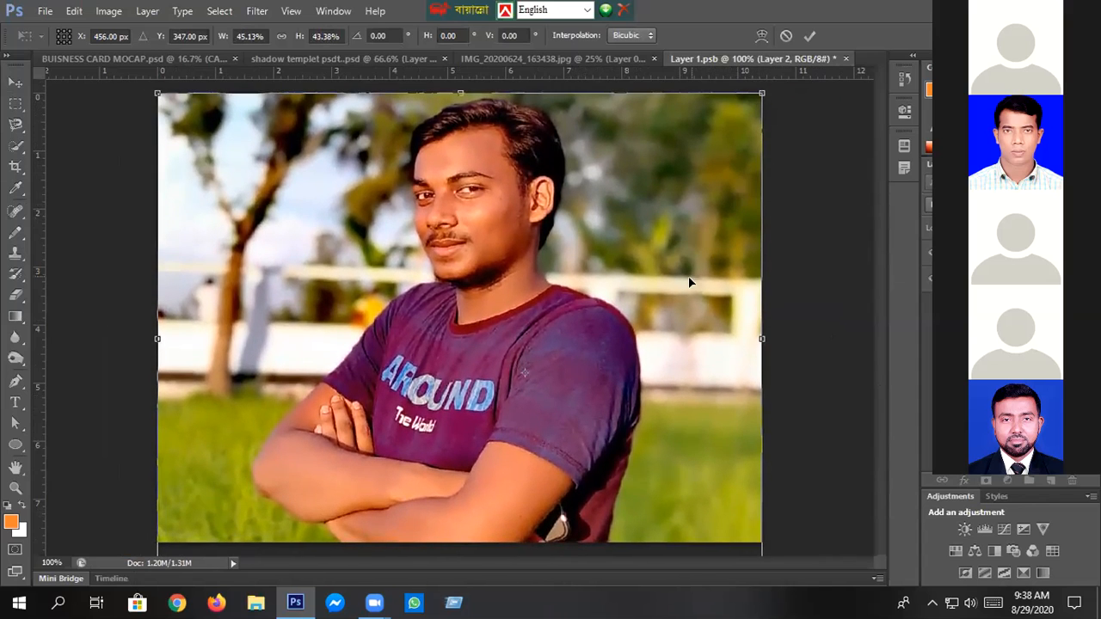
{"action": "left_click", "coordinate": [809, 35]}
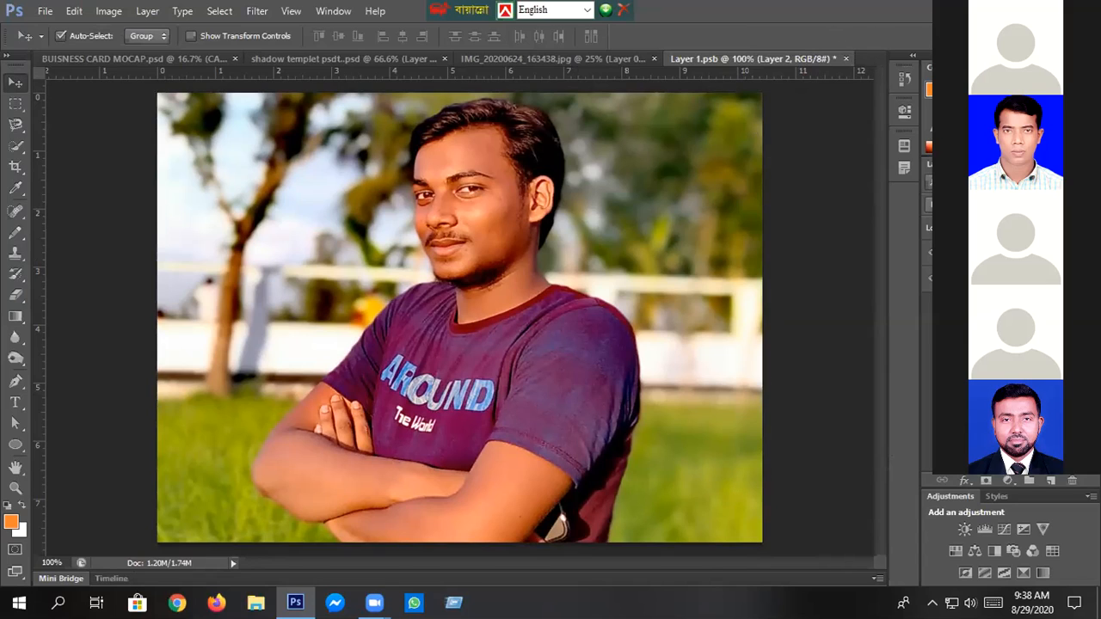
- Add a Curves adjustment layer above the photo, with one highlight point and a slightly raised midtone point
{"action": "left_click", "coordinate": [1002, 530]}
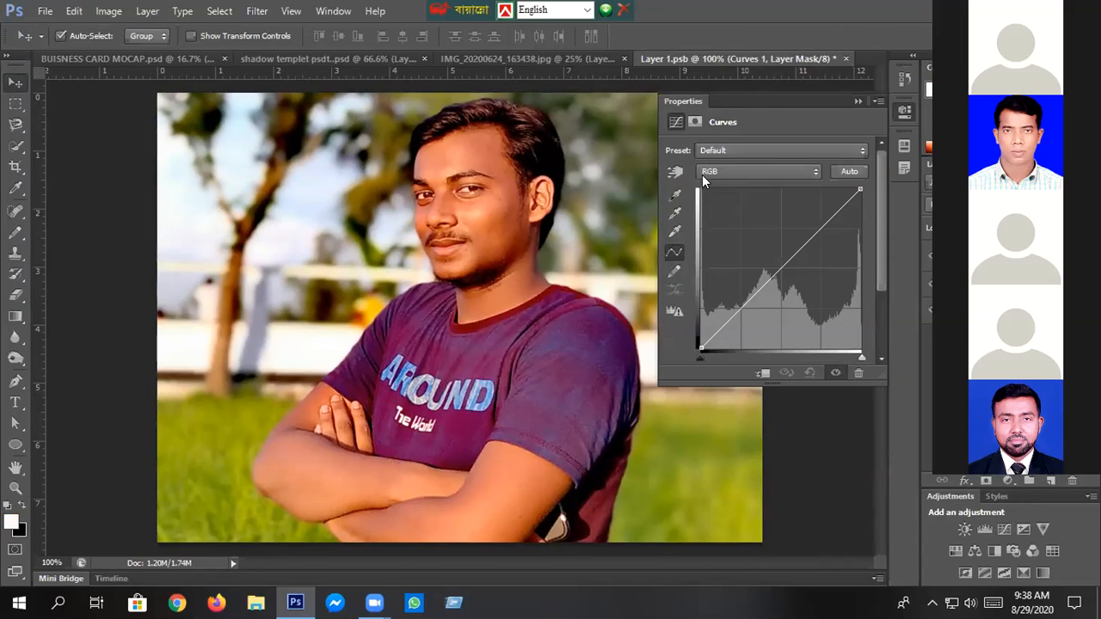
{"action": "left_click", "coordinate": [838, 212]}
{"action": "mouse_move", "coordinate": [783, 264]}
{"action": "left_mouse_down"}
{"action": "mouse_move", "coordinate": [774, 254]}
{"action": "mouse_move", "coordinate": [783, 258]}
{"action": "left_mouse_up"}
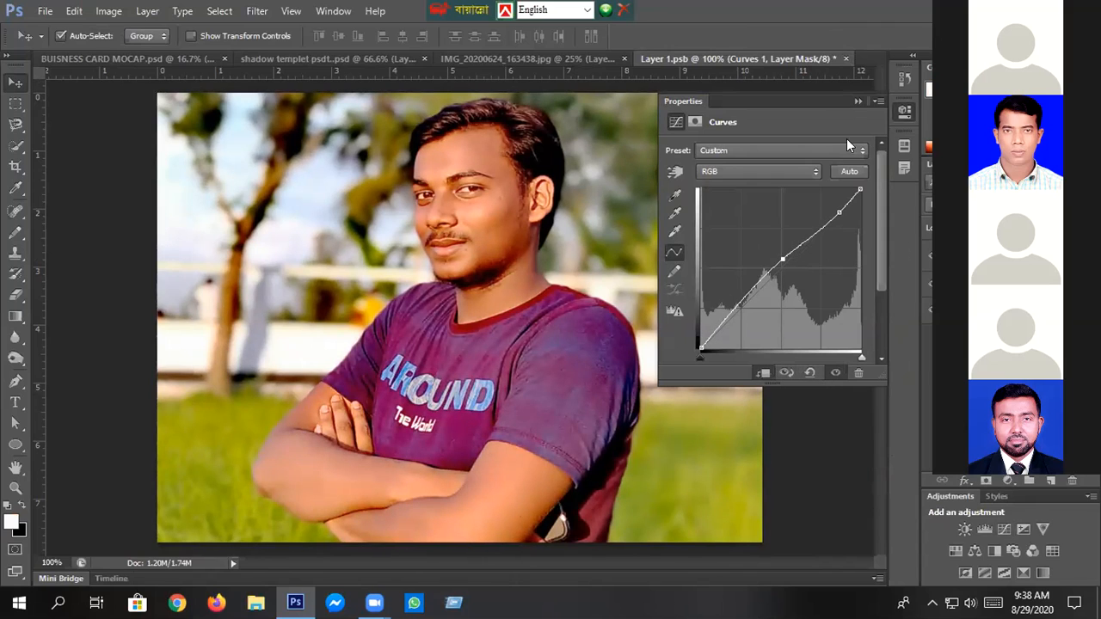
{"action": "left_click", "coordinate": [856, 100]}
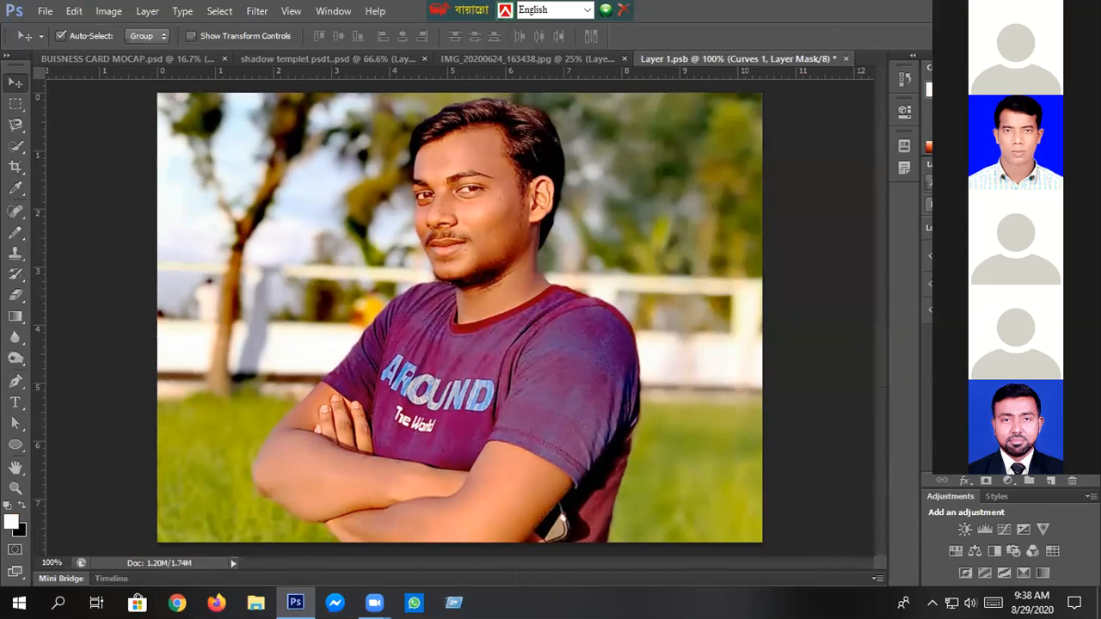
- Save and close the Layer 1 smart object, and inspect the updated photo in the shadow template
{"action": "left_click", "coordinate": [845, 58]}
{"action": "left_click", "coordinate": [467, 237]}
{"action": "scroll", "coordinate": [465, 232], "scroll_direction": "down", "scroll_amount": 5}
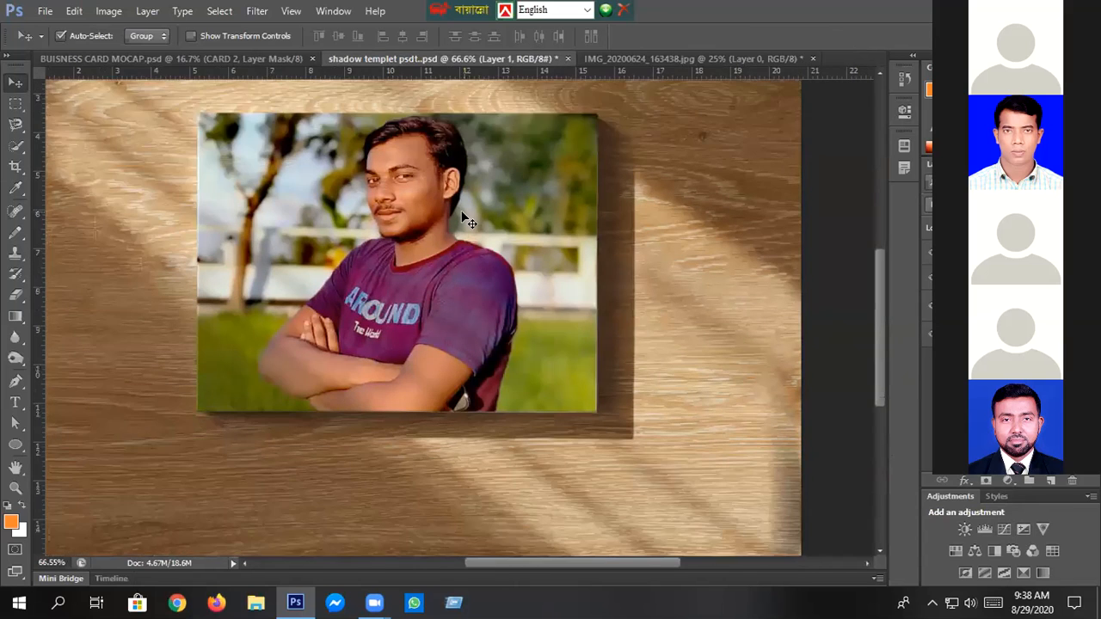
{"action": "scroll", "coordinate": [432, 362], "scroll_direction": "up", "scroll_amount": 1}
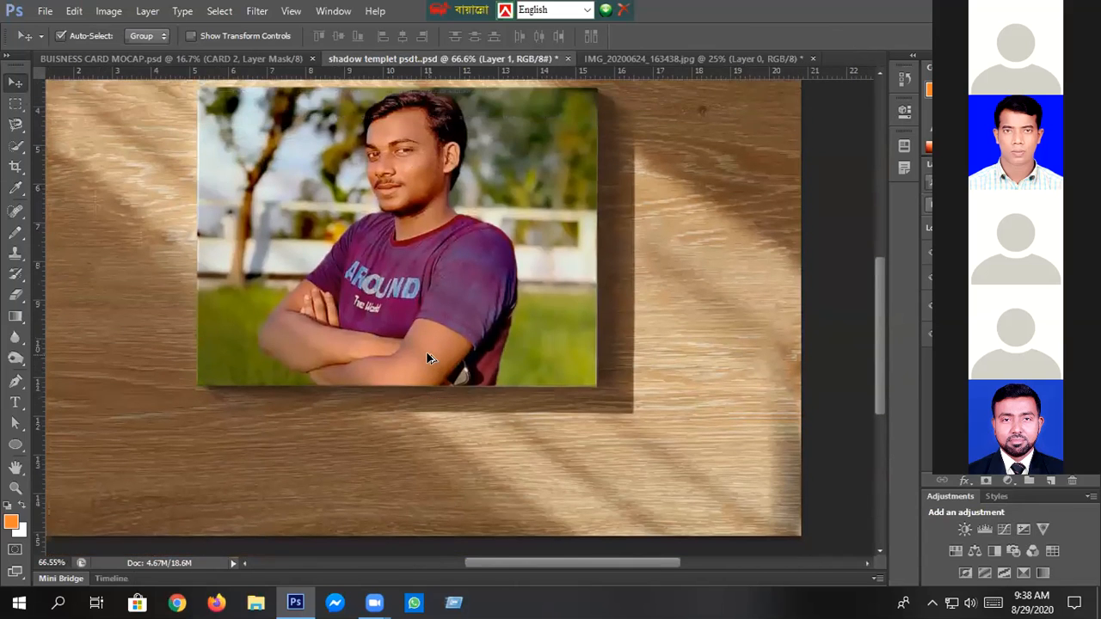
{"action": "scroll", "coordinate": [426, 352], "scroll_direction": "up", "scroll_amount": 1}
{"action": "scroll", "coordinate": [426, 353], "scroll_direction": "down", "scroll_amount": 4}
{"action": "scroll", "coordinate": [432, 352], "scroll_direction": "up", "scroll_amount": 2}
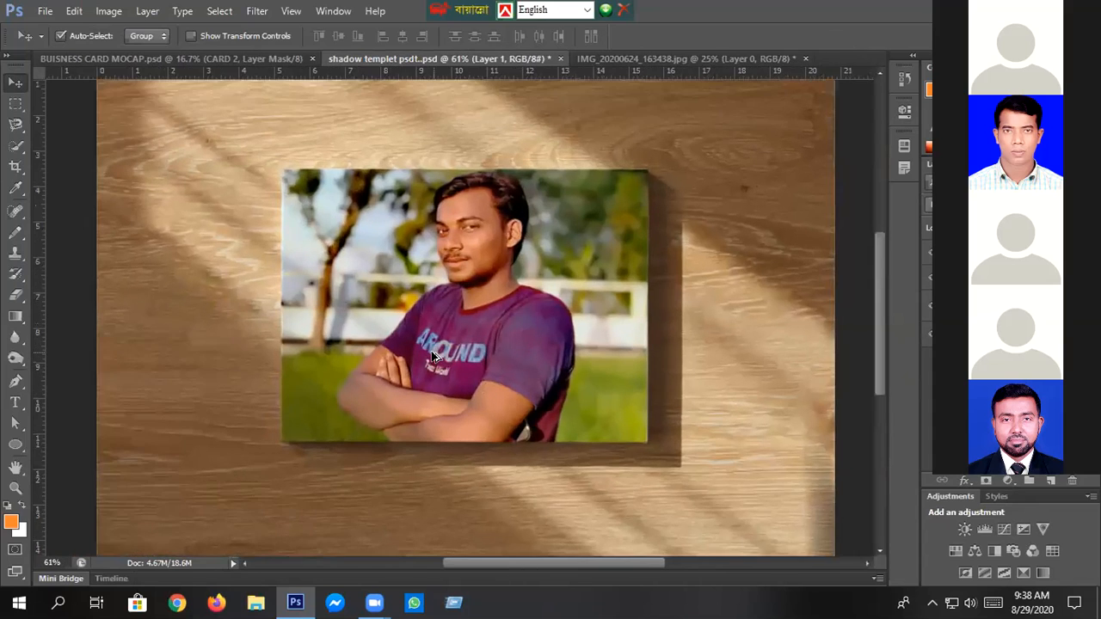
{"action": "scroll", "coordinate": [433, 355], "scroll_direction": "up", "scroll_amount": 1}
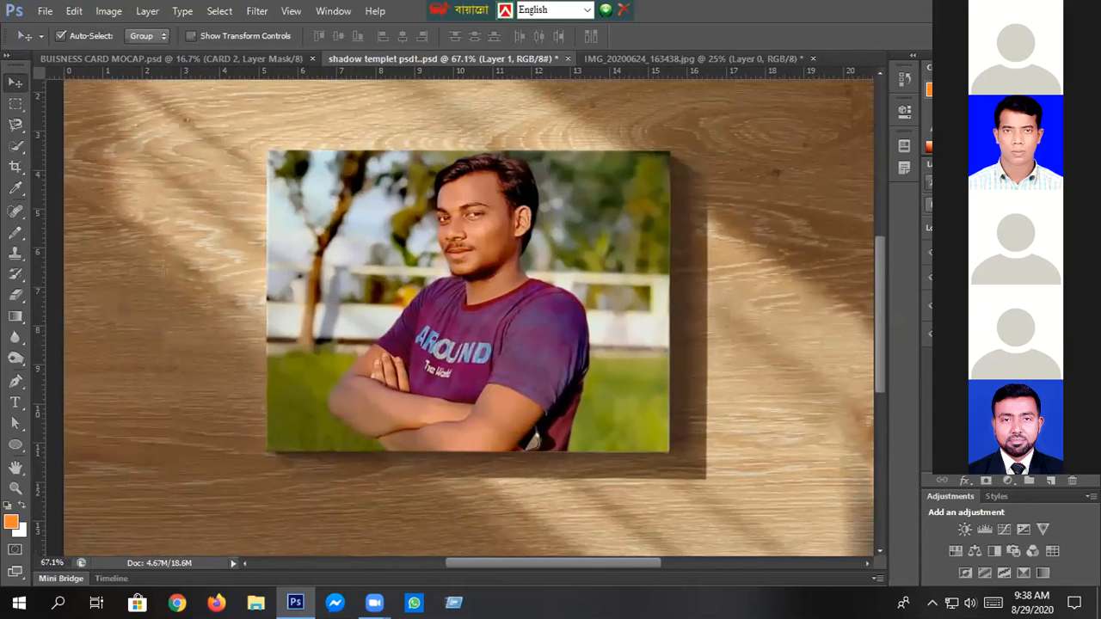
- Go through the template's light and shadow, Curves 2, light and shadow layers, toggling layer visibility to lighten the photo
{"action": "left_click", "coordinate": [998, 277]}
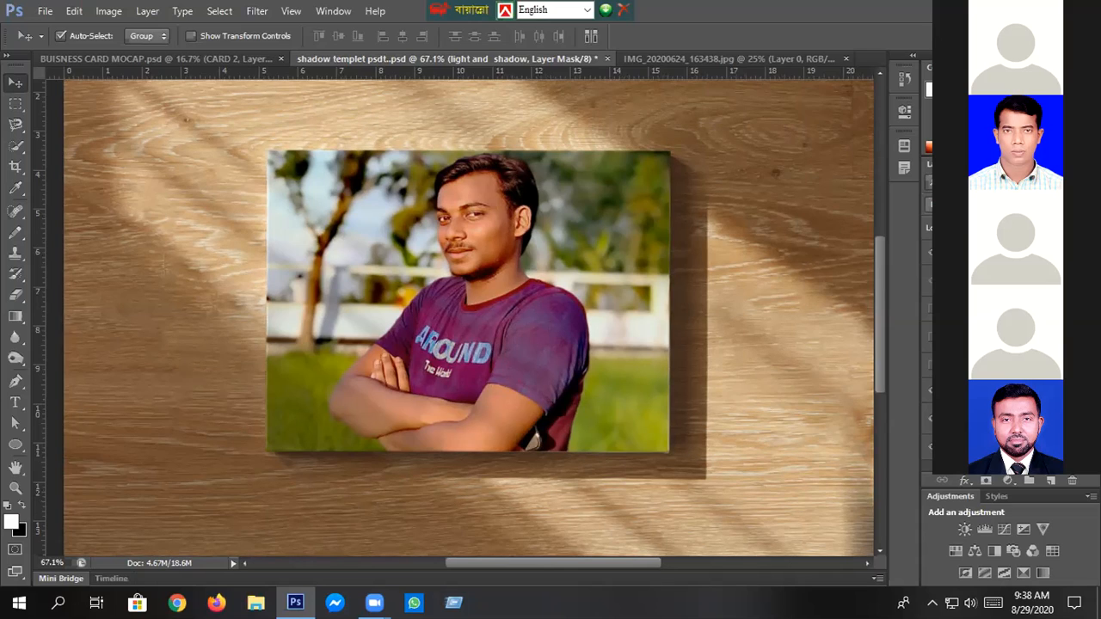
{"action": "left_click", "coordinate": [997, 447]}
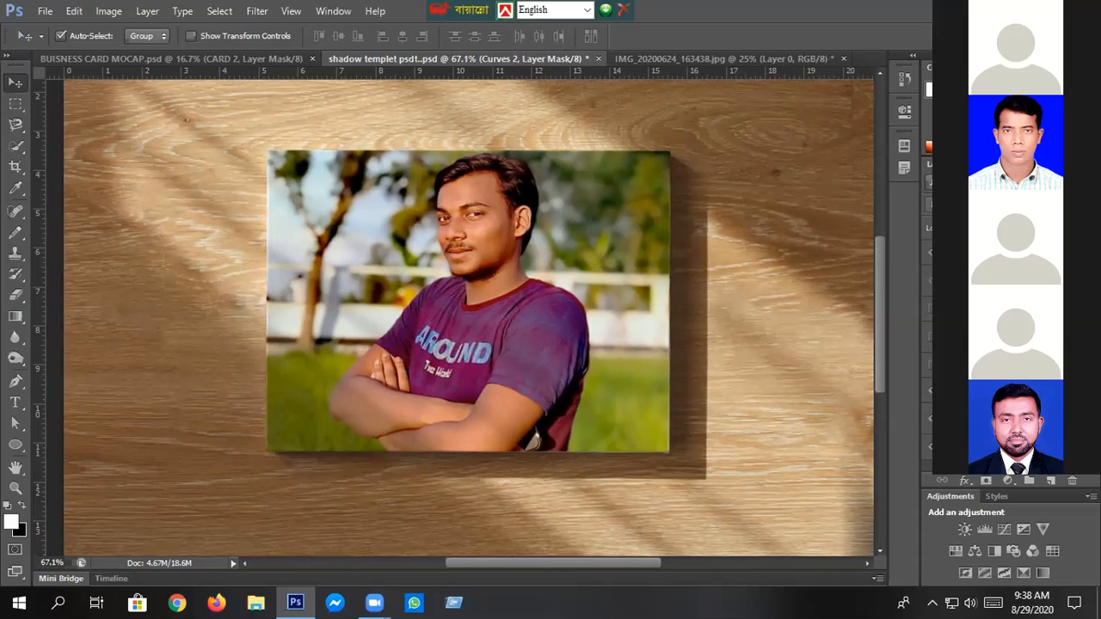
{"action": "left_click", "coordinate": [997, 418]}
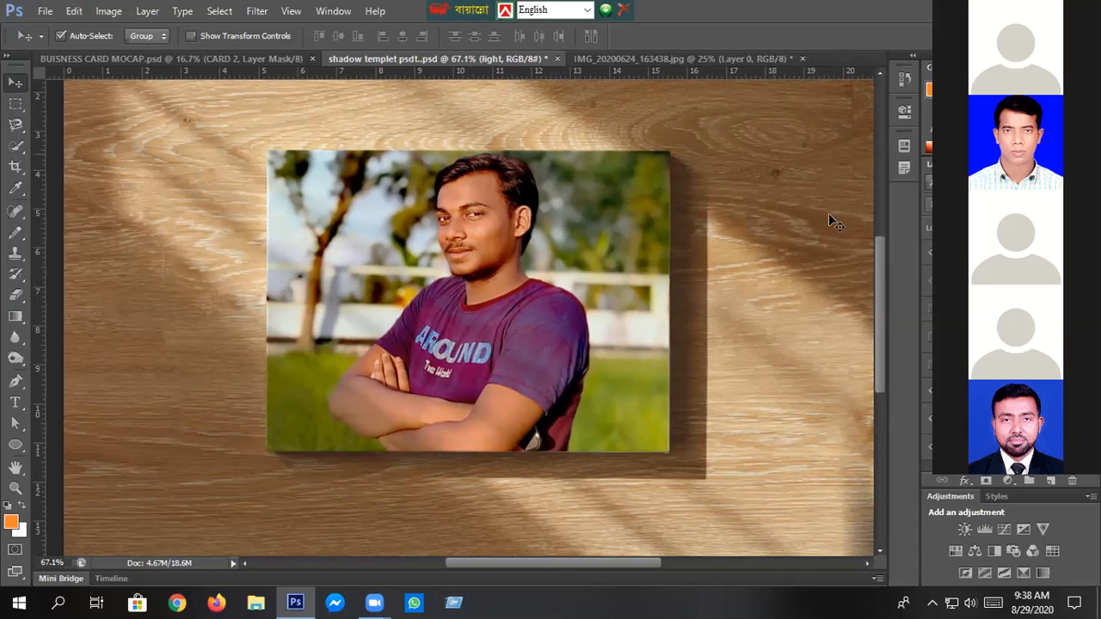
{"action": "scroll", "coordinate": [828, 215], "scroll_direction": "down", "scroll_amount": 1}
{"action": "left_click", "coordinate": [927, 366]}
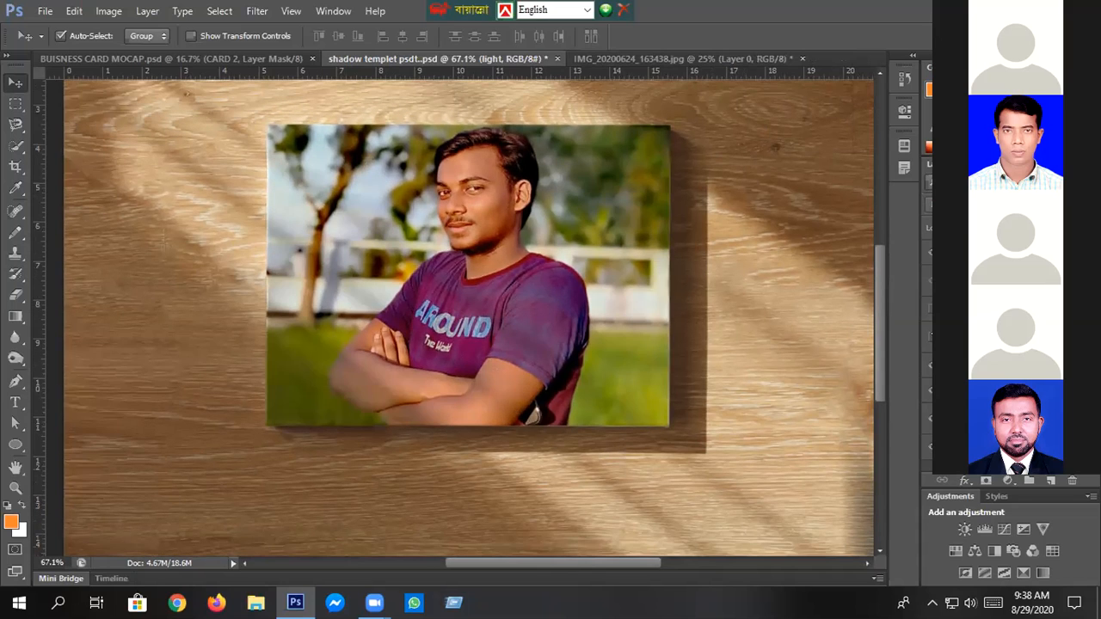
{"action": "left_click", "coordinate": [930, 310]}
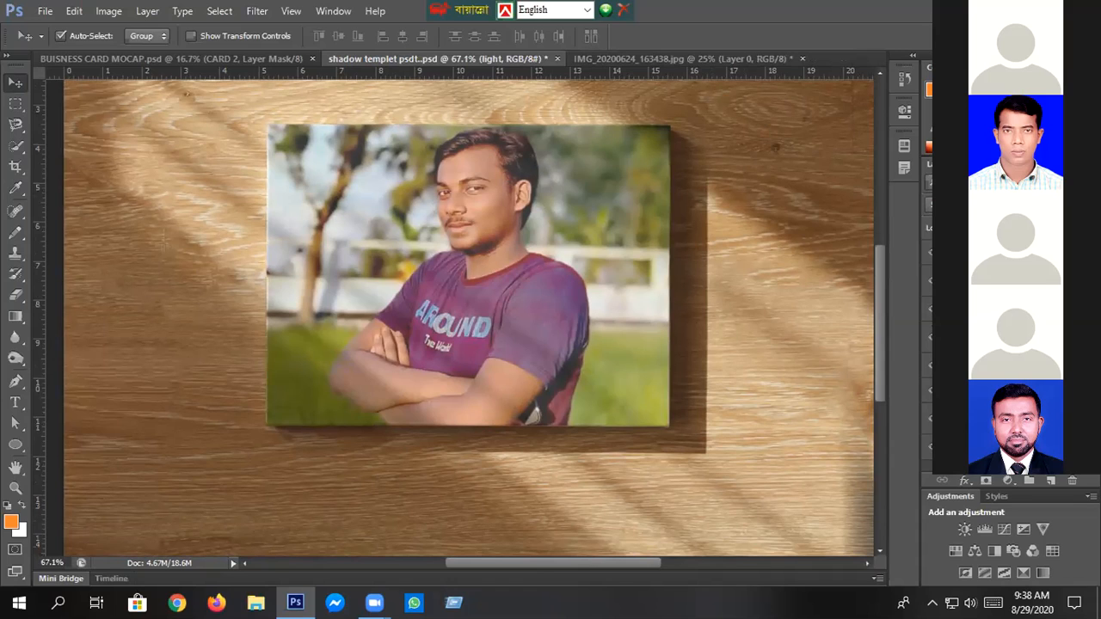
{"action": "left_click", "coordinate": [997, 280]}
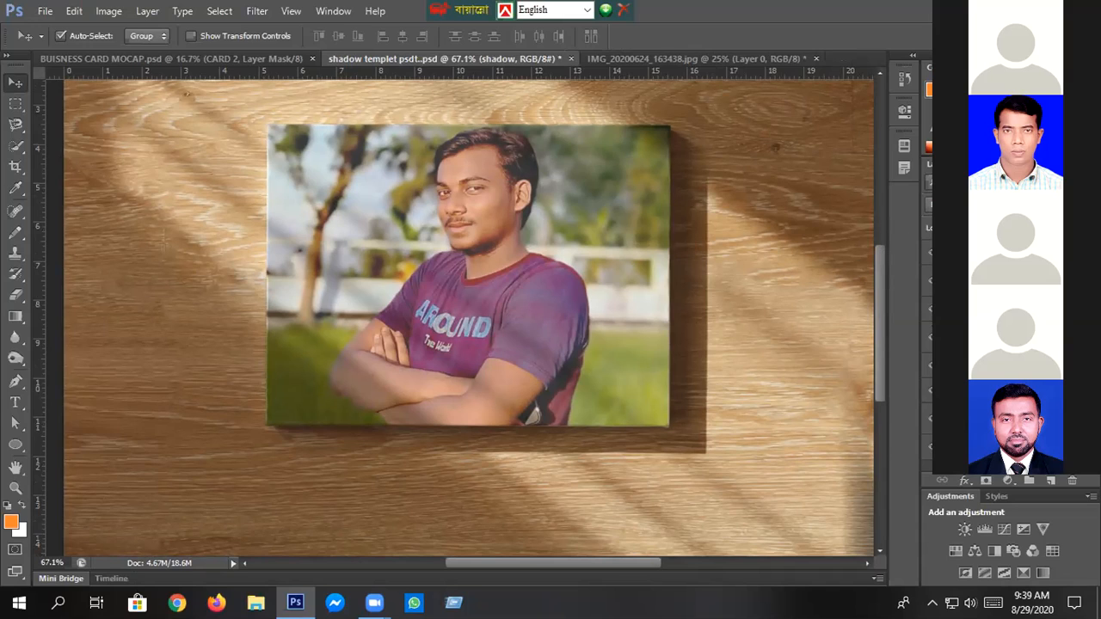
{"action": "left_click", "coordinate": [948, 253]}
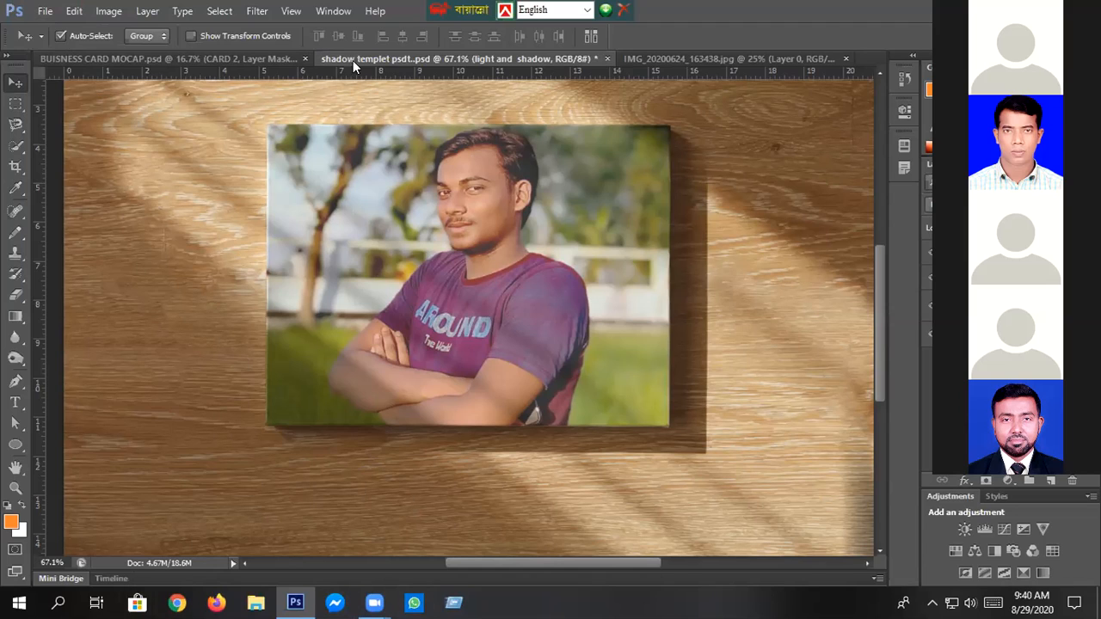
- Compare the business card mockup with the shadow template by viewing each document
{"action": "left_click", "coordinate": [262, 60]}
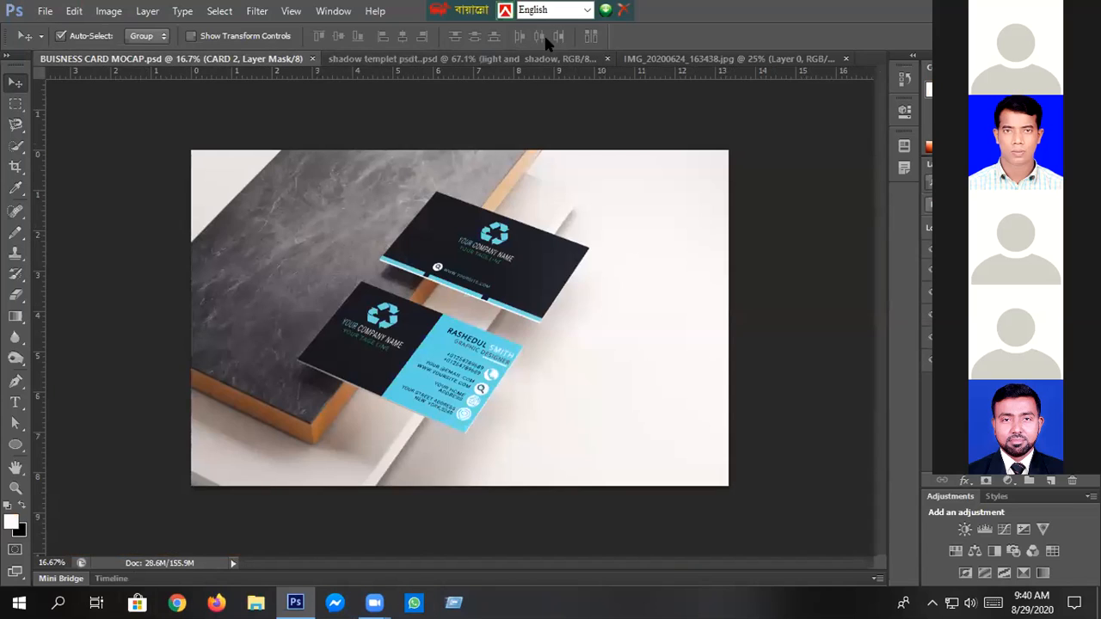
{"action": "left_click", "coordinate": [509, 59]}
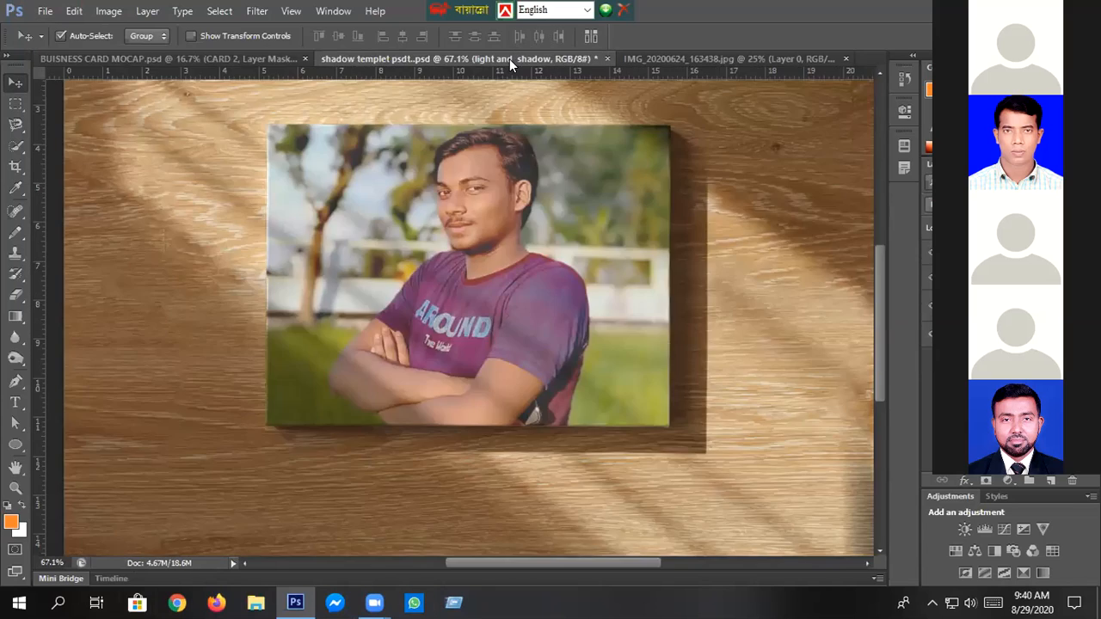
{"action": "left_click", "coordinate": [281, 62]}
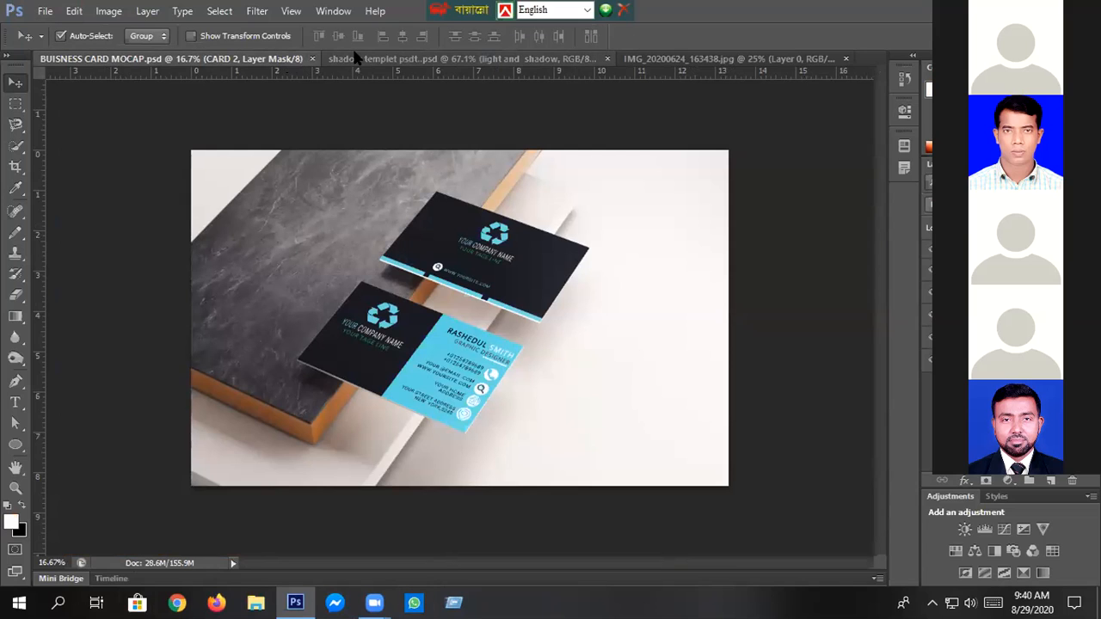
{"action": "left_click", "coordinate": [52, 11]}
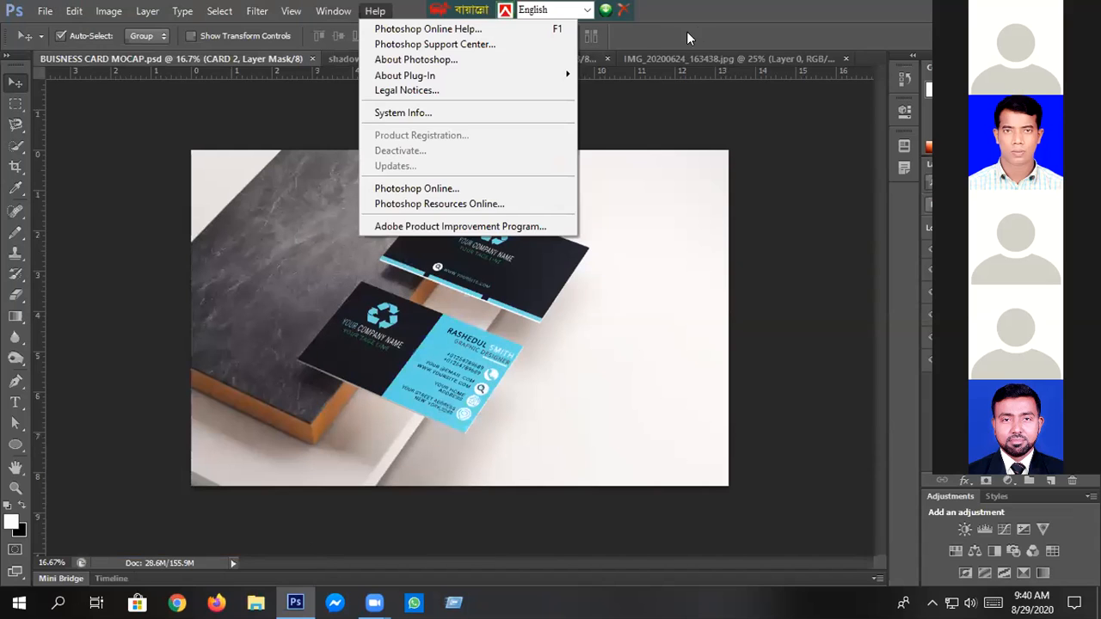
{"action": "left_click", "coordinate": [697, 27]}
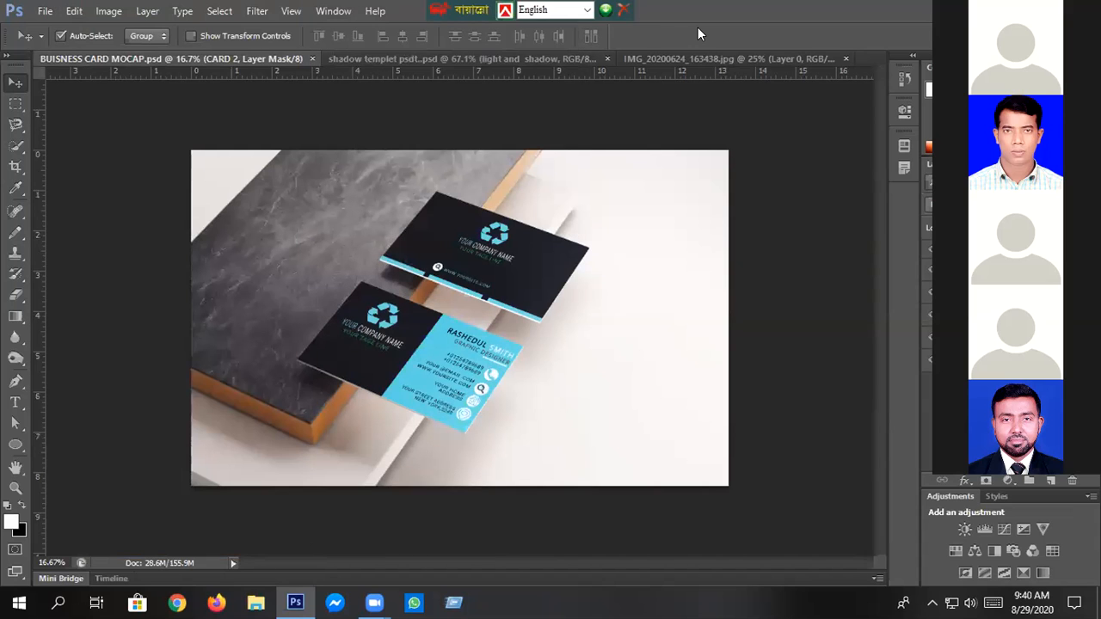
- Open the image 1783005.jpg from drive E: as a separate document
{"action": "left_click", "coordinate": [44, 11]}
{"action": "left_click", "coordinate": [53, 44]}
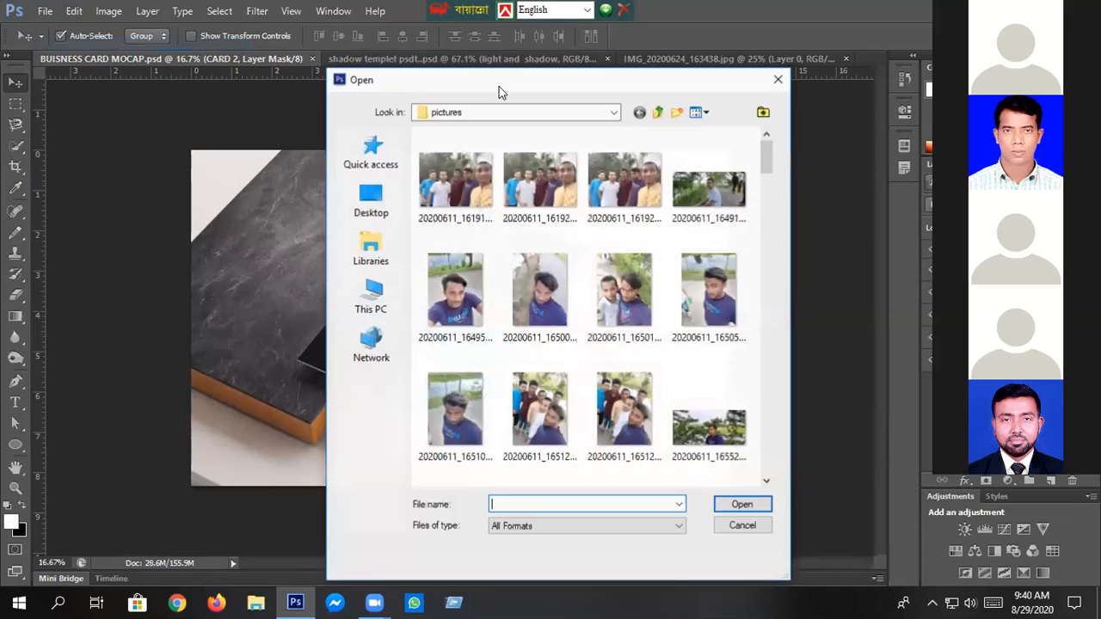
{"action": "left_click", "coordinate": [658, 113]}
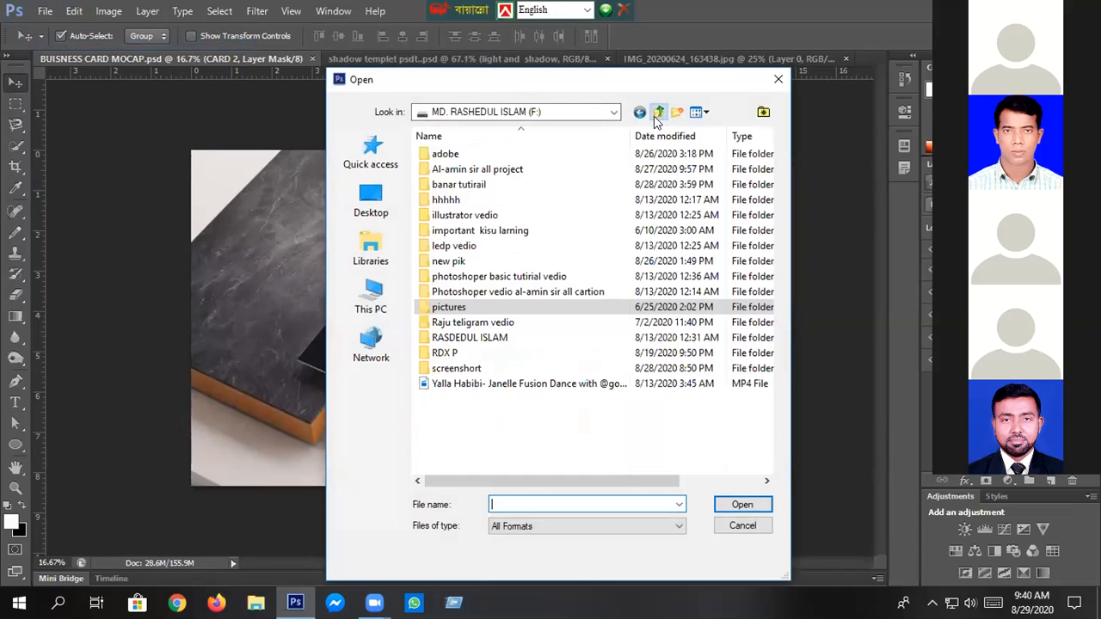
{"action": "left_click", "coordinate": [658, 112]}
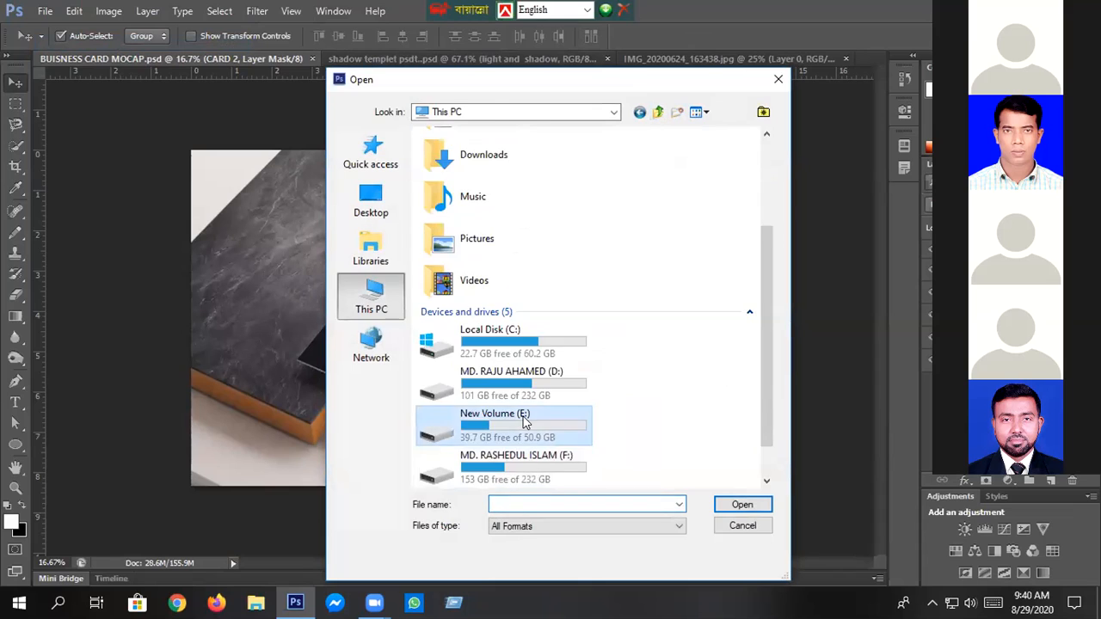
{"action": "double_click", "coordinate": [524, 419]}
{"action": "left_click", "coordinate": [693, 317]}
{"action": "double_click", "coordinate": [692, 317]}
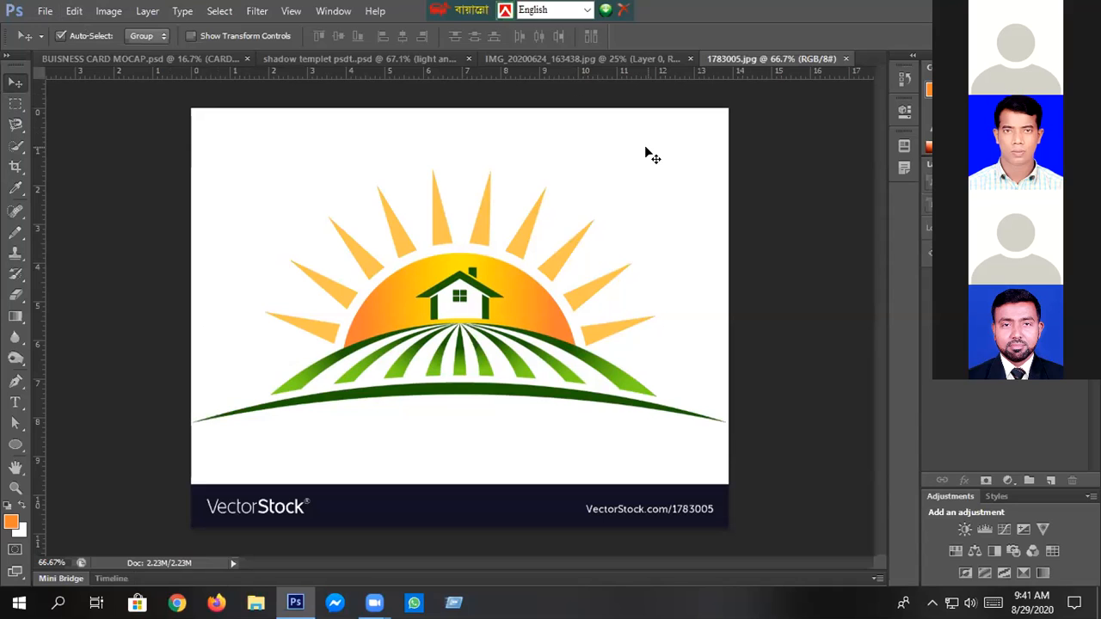
- Close the IMG_20200624_163438.jpg document without saving its changes
{"action": "left_click", "coordinate": [524, 58]}
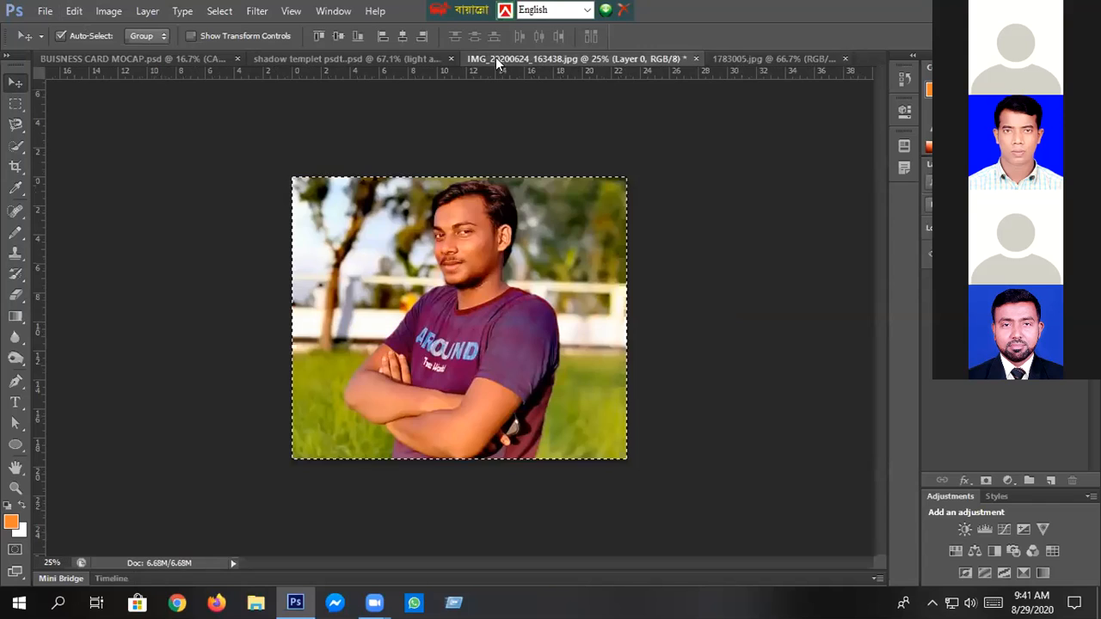
{"action": "left_click", "coordinate": [696, 59]}
{"action": "left_click", "coordinate": [555, 238]}
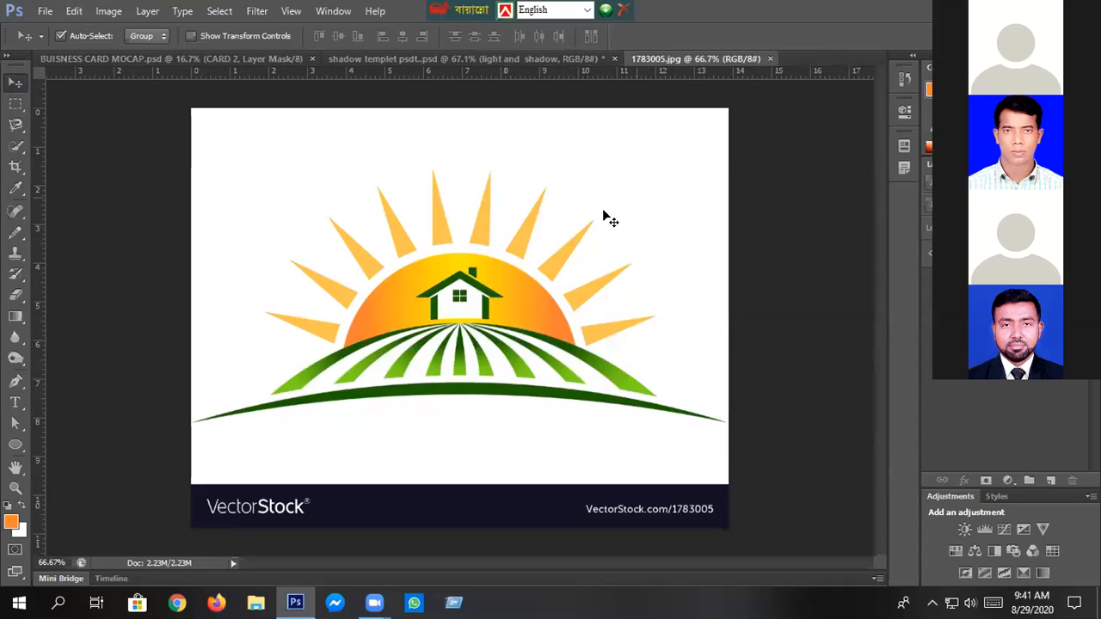
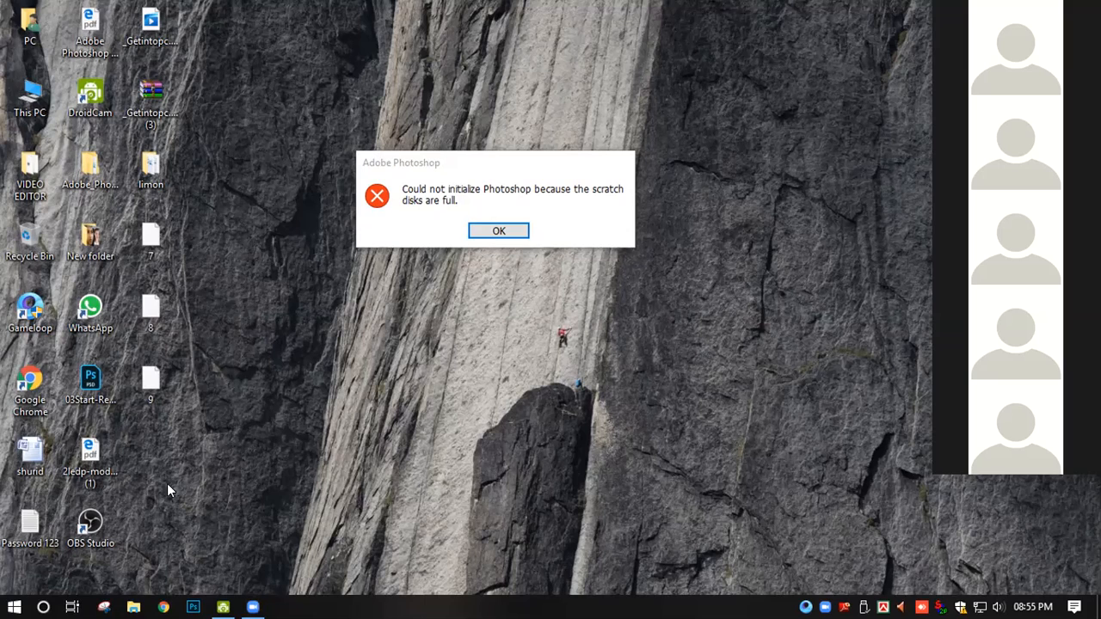
- Dismiss the Photoshop error about the full scratch disks
{"action": "left_click", "coordinate": [500, 231]}
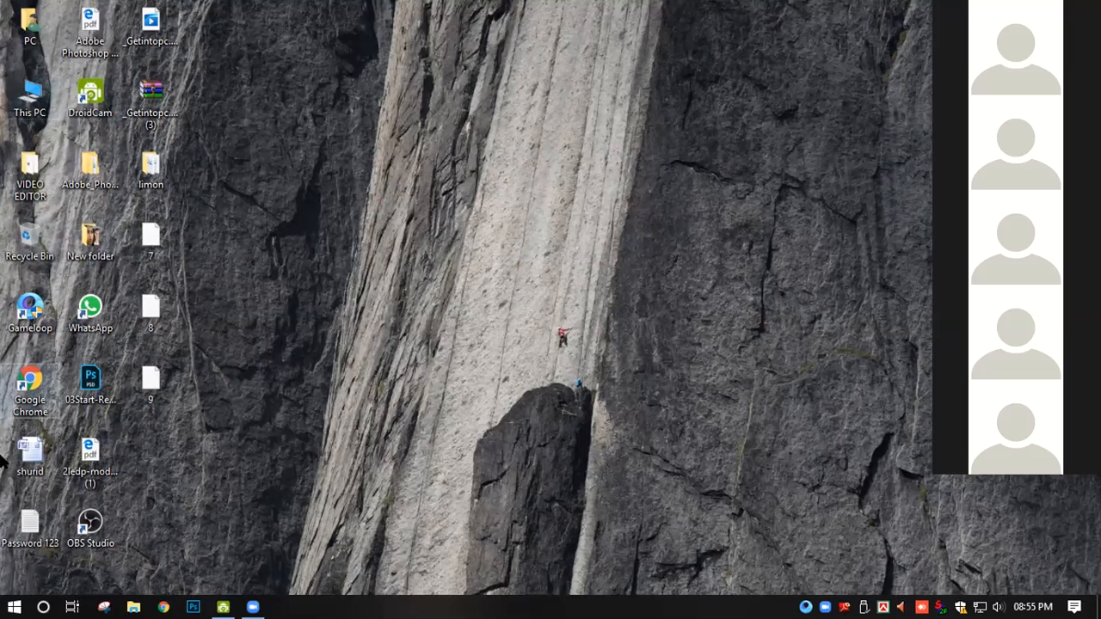
{"action": "left_click", "coordinate": [13, 606]}
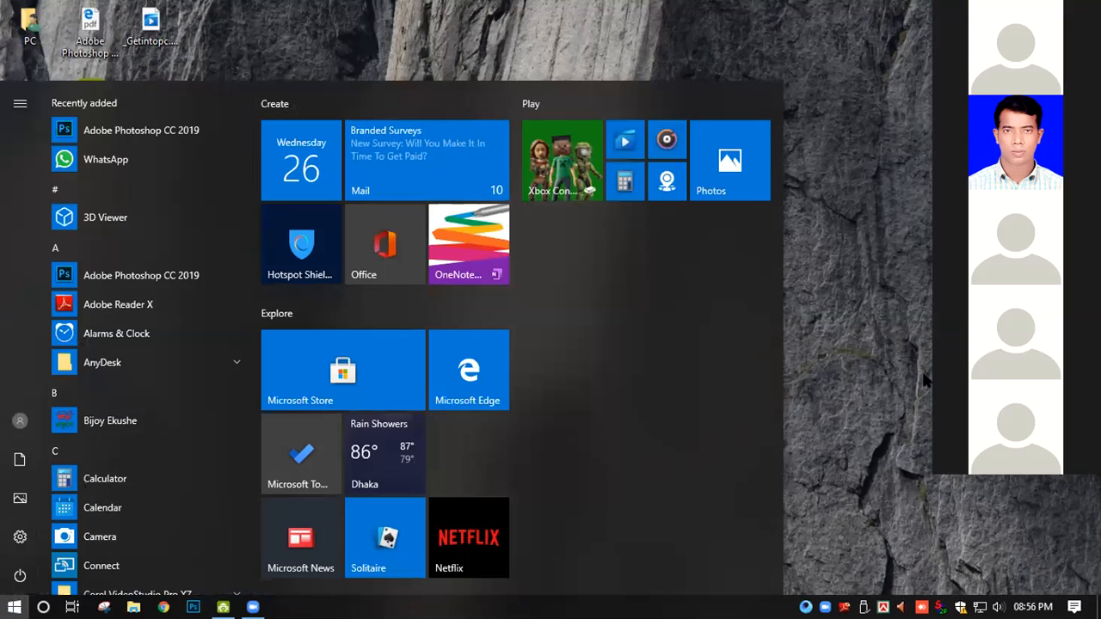
{"action": "left_click", "coordinate": [20, 607]}
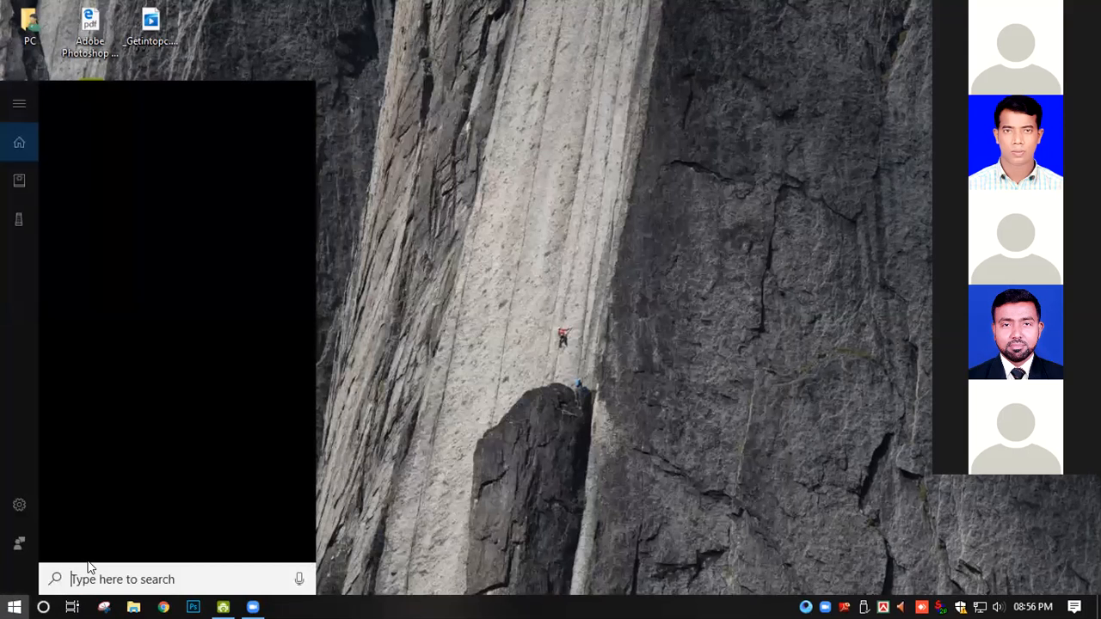
{"action": "type", "text": "dr"}
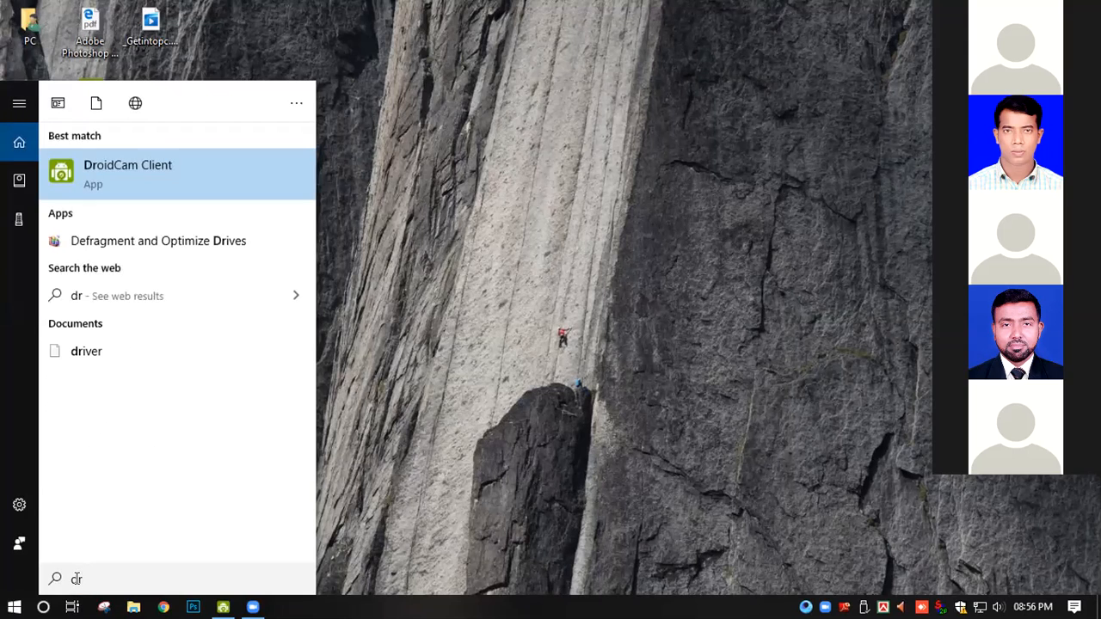
{"action": "type", "text": "i"}
{"action": "left_click", "coordinate": [395, 281]}
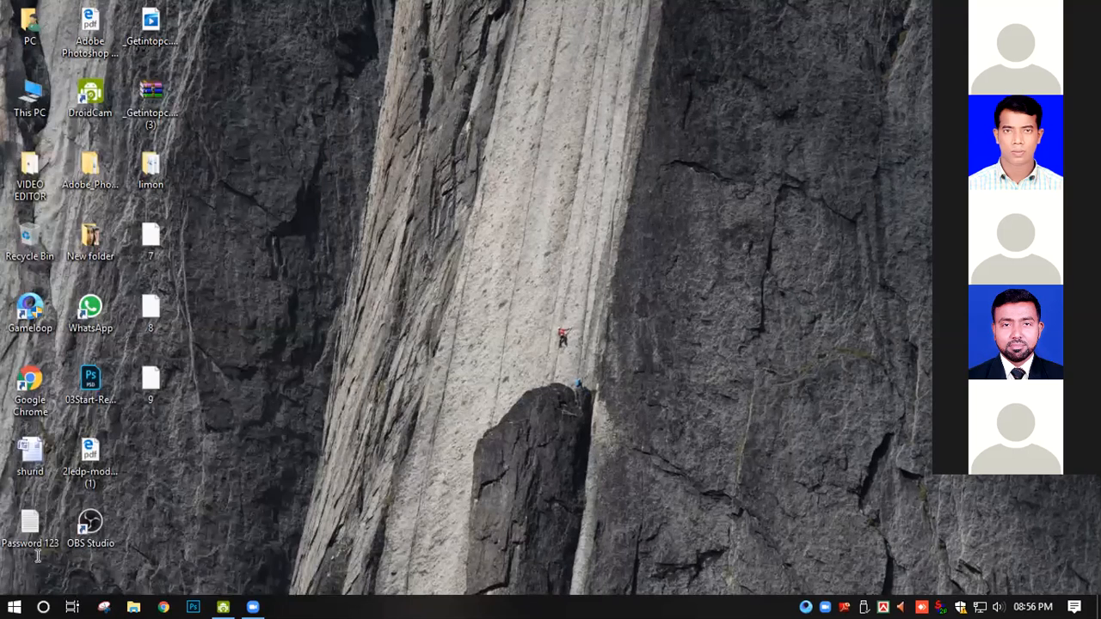
- Open This PC to check the free space on the drives
{"action": "double_click", "coordinate": [49, 96]}
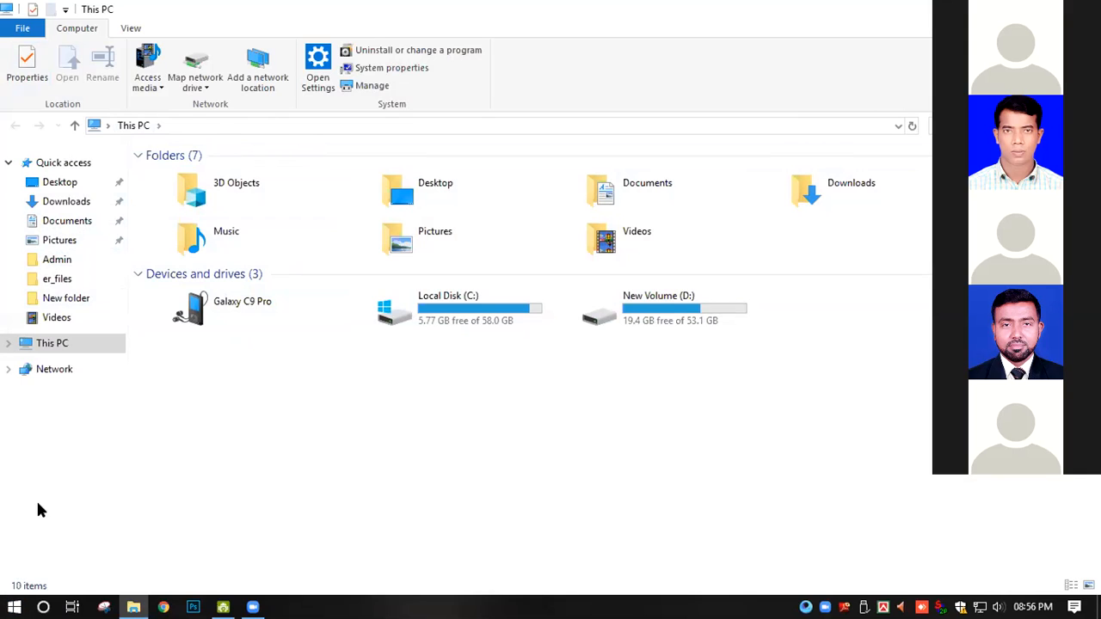
{"action": "left_click", "coordinate": [15, 607]}
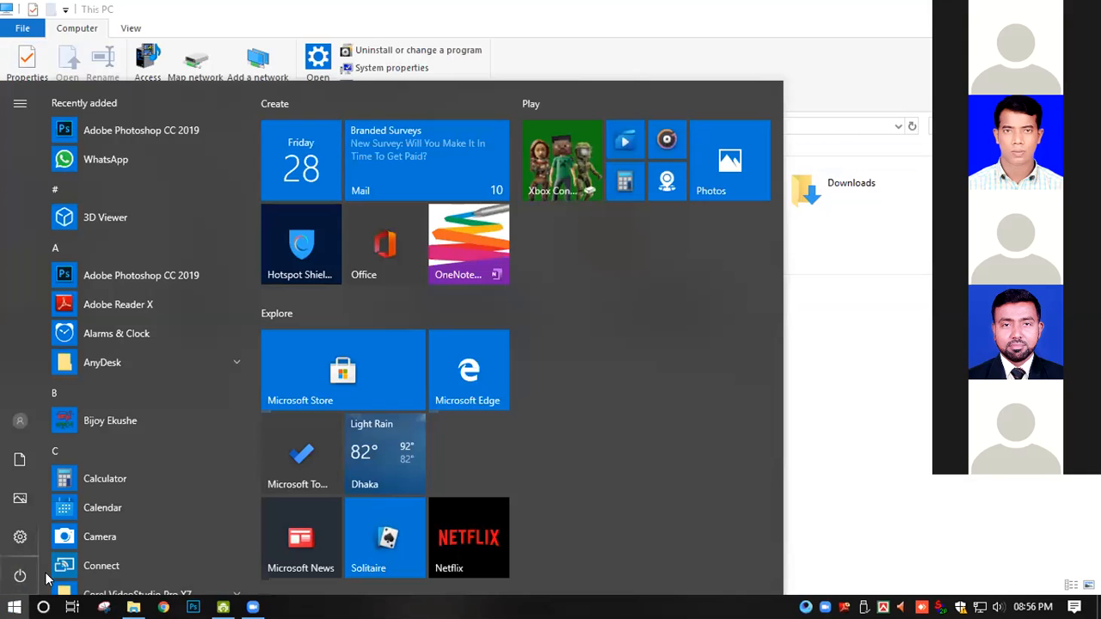
{"action": "left_click", "coordinate": [43, 607]}
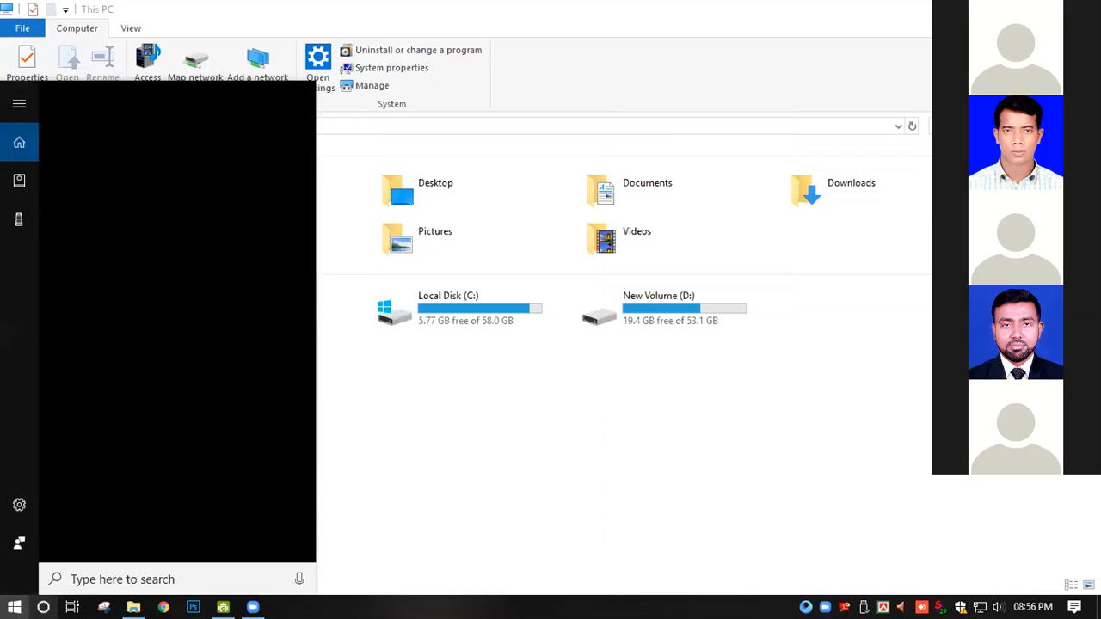
{"action": "type", "text": "r"}
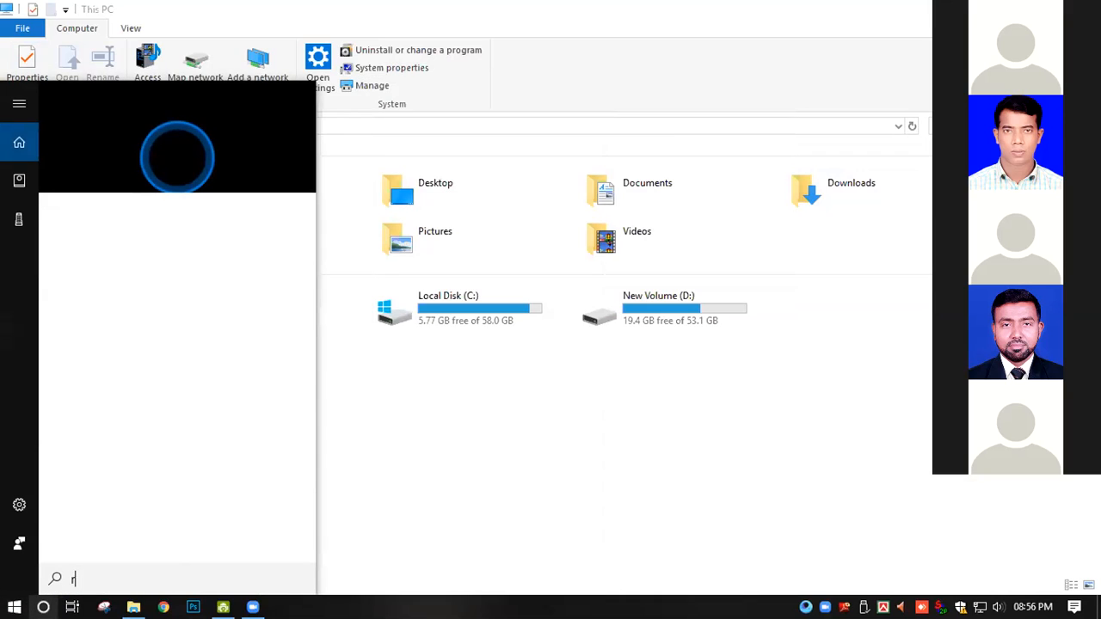
{"action": "type", "text": "an"}
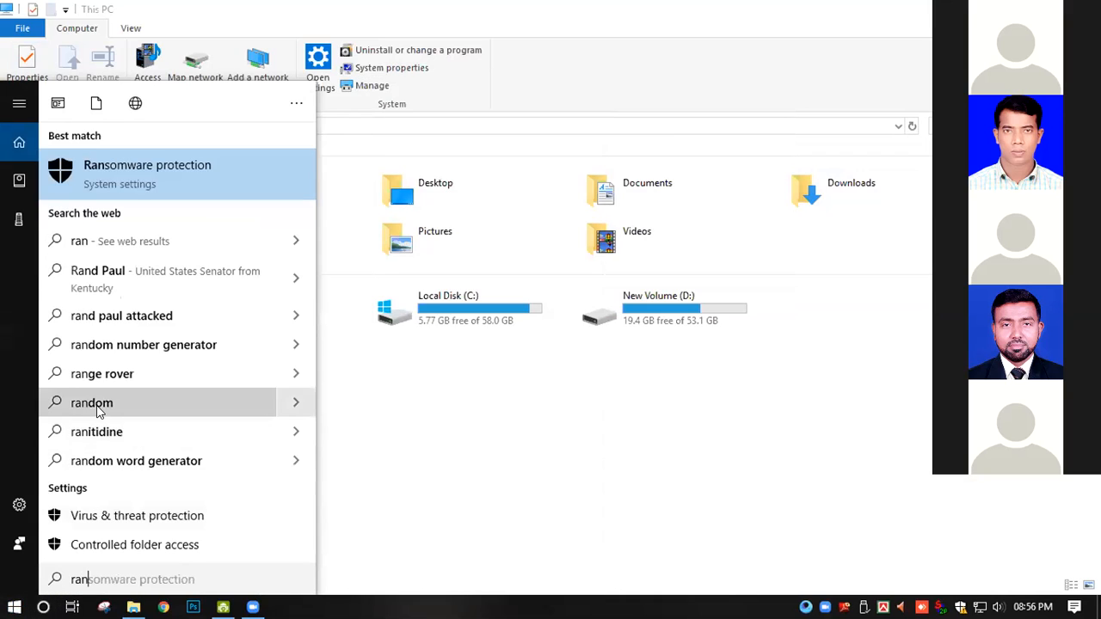
{"action": "key", "text": "BackSpace"}
{"action": "key", "text": "BackSpace"}
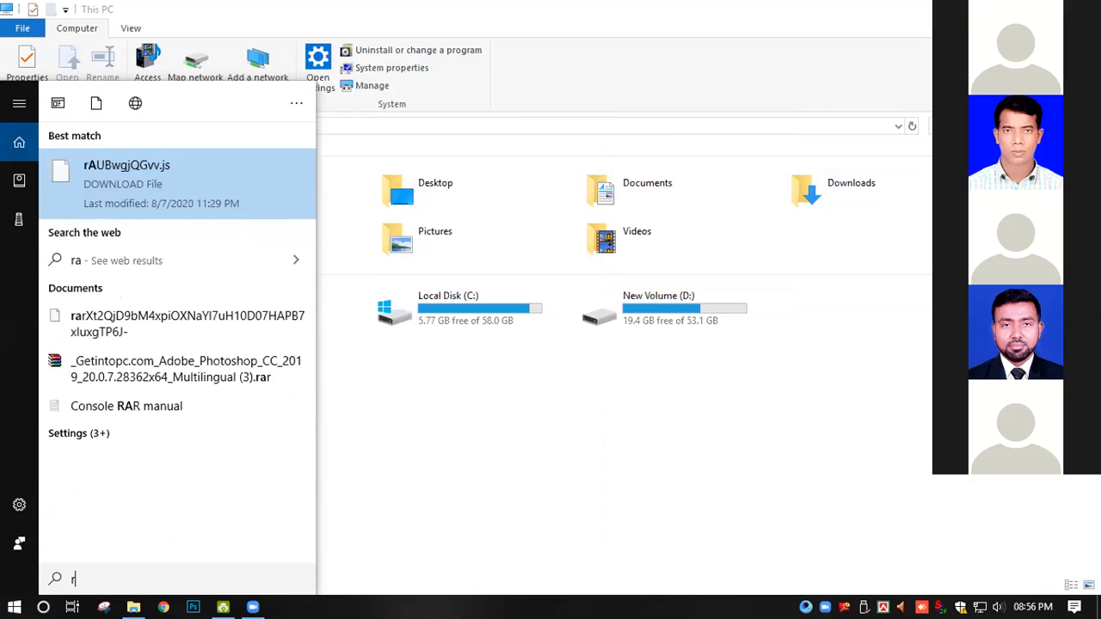
{"action": "type", "text": "un"}
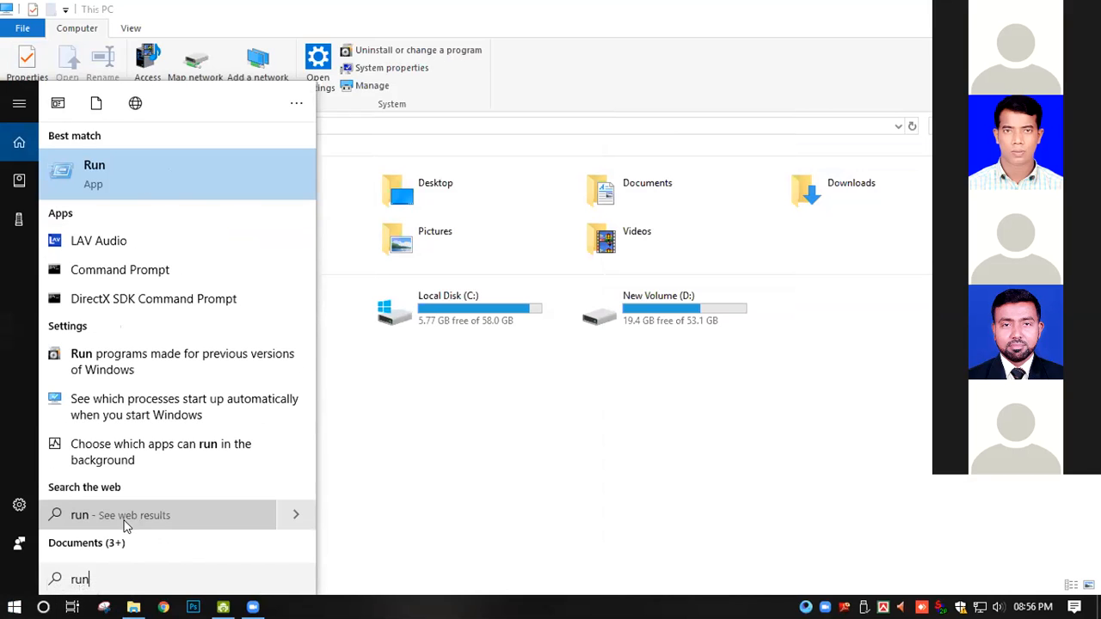
{"action": "key", "text": "Return"}
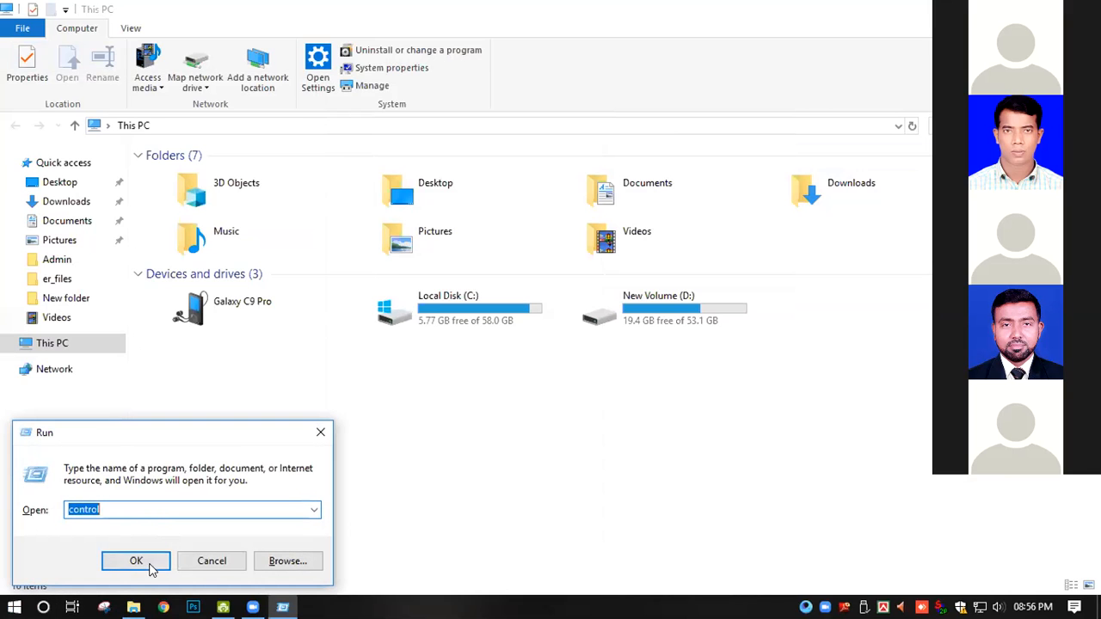
{"action": "left_click", "coordinate": [144, 564]}
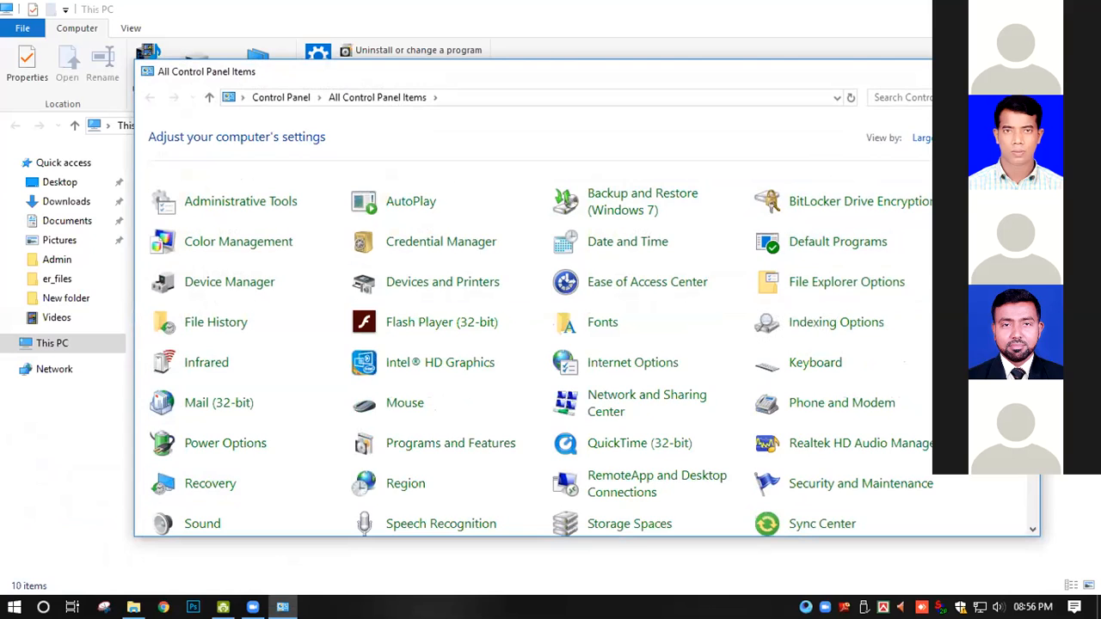
{"action": "left_click", "coordinate": [1021, 71]}
- Open the Windows Prefetch folder with the Run command prefetch, granting permanent access to the folder
{"action": "left_click", "coordinate": [49, 603]}
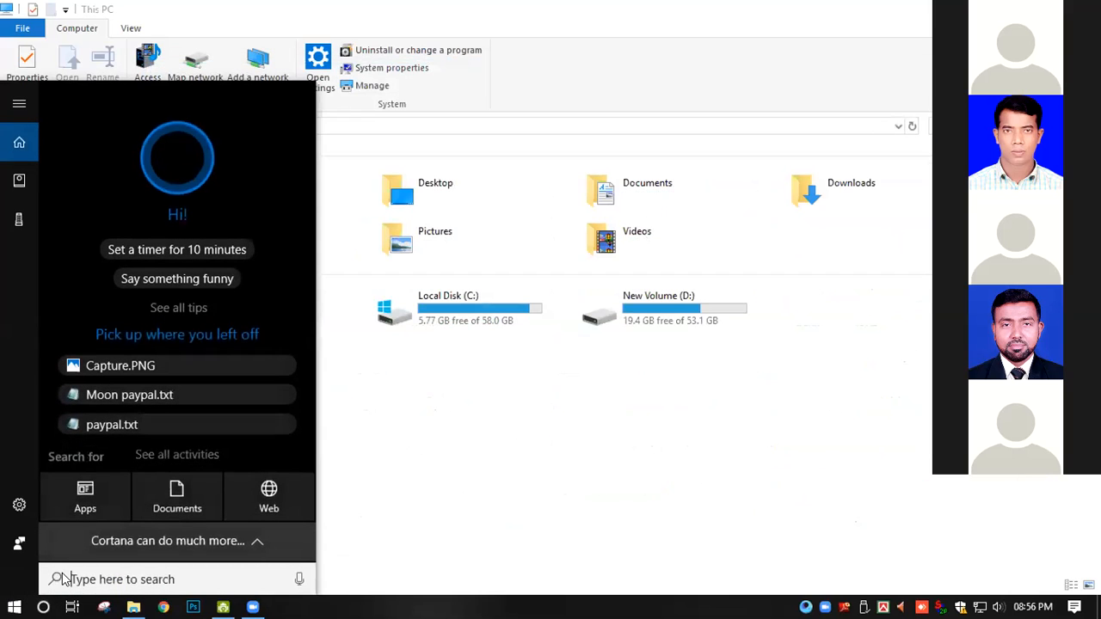
{"action": "type", "text": "run"}
{"action": "key", "text": "Return"}
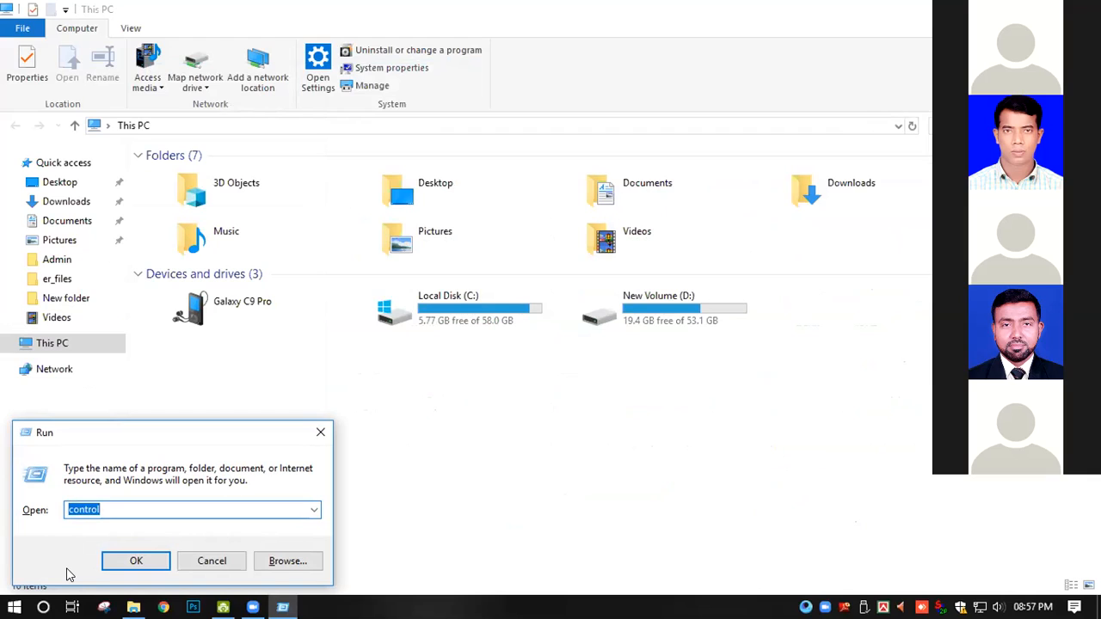
{"action": "left_click", "coordinate": [191, 508]}
{"action": "left_click_drag", "start_coordinate": [157, 505], "coordinate": [31, 514]}
{"action": "type", "text": "prefetch"}
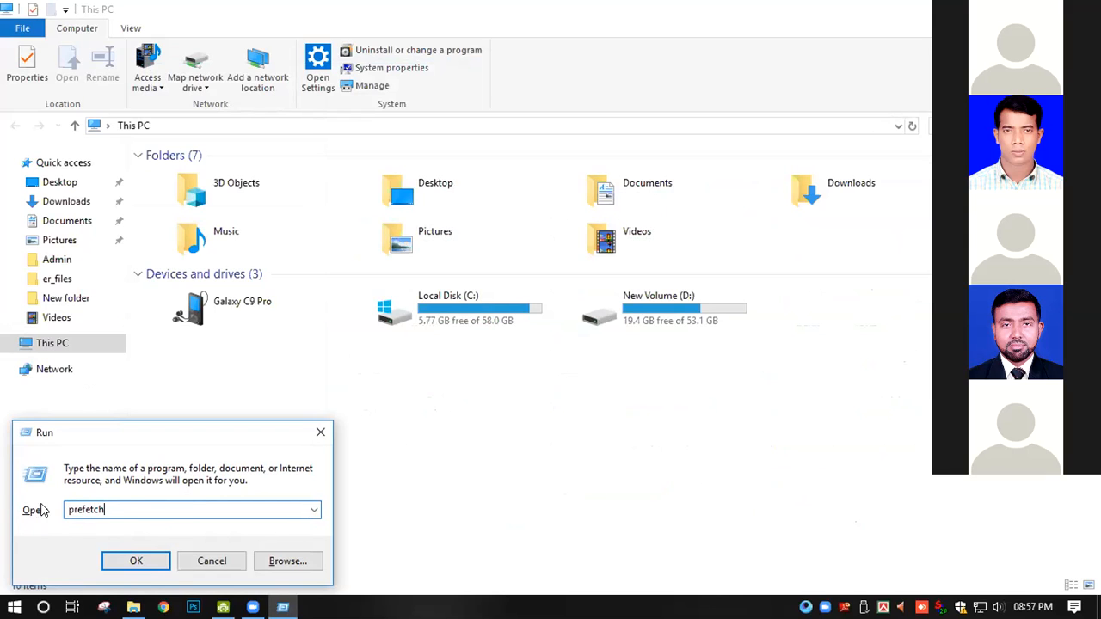
{"action": "left_click", "coordinate": [137, 560]}
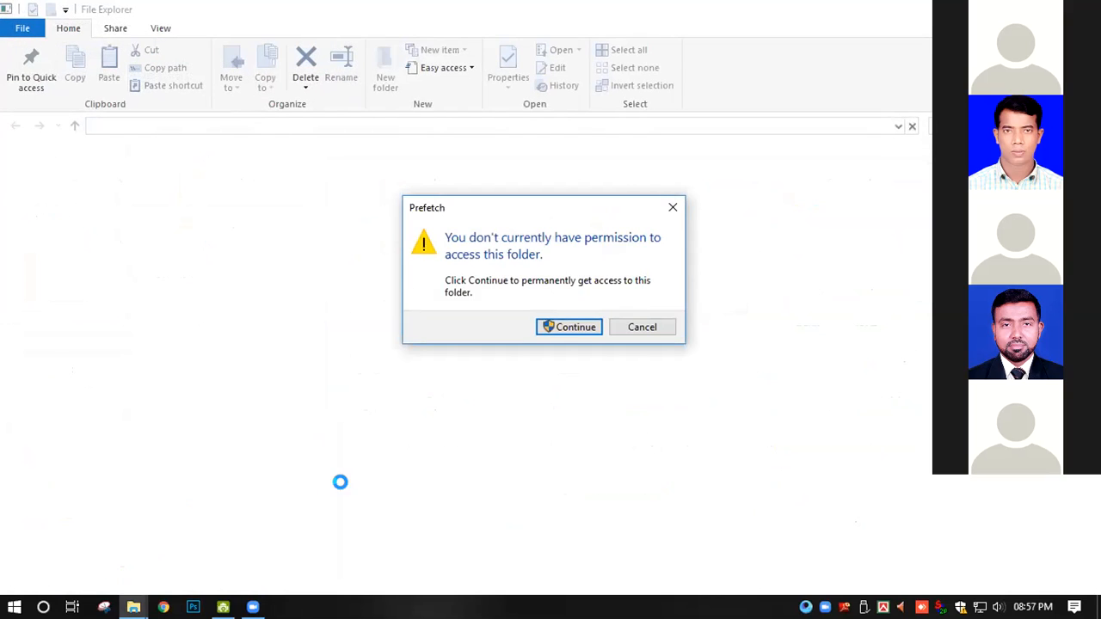
{"action": "left_click", "coordinate": [574, 328]}
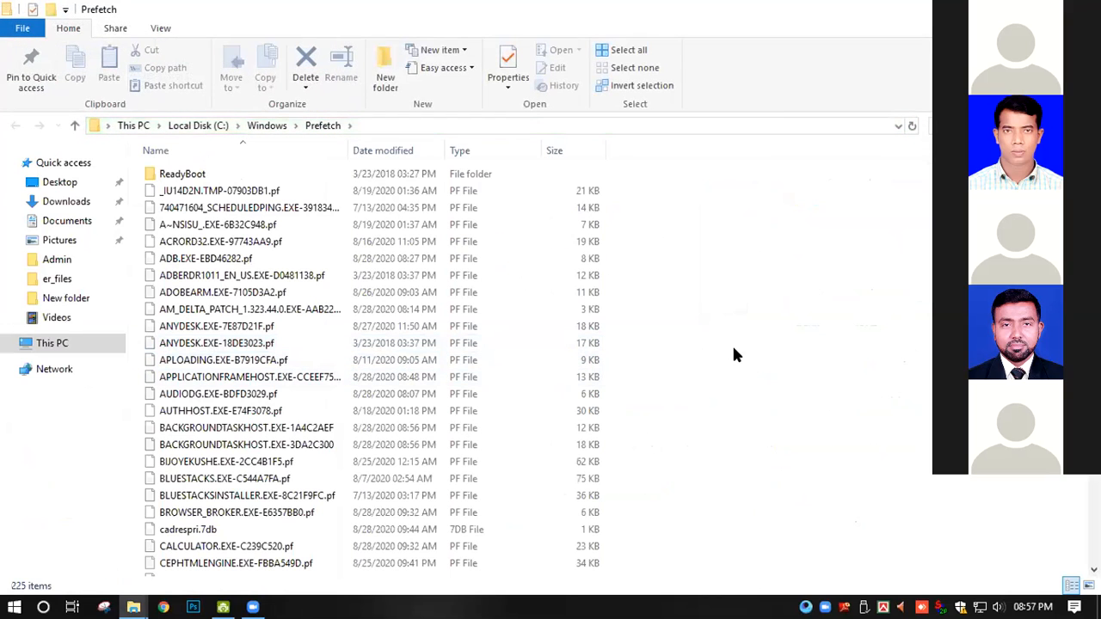
- Permanently delete all items in the Prefetch folder, skipping the PfPre_7c733c08.mkd file that is in use
{"action": "scroll", "coordinate": [735, 354], "scroll_direction": "down", "scroll_amount": 1}
{"action": "key", "text": "ctrl+a"}
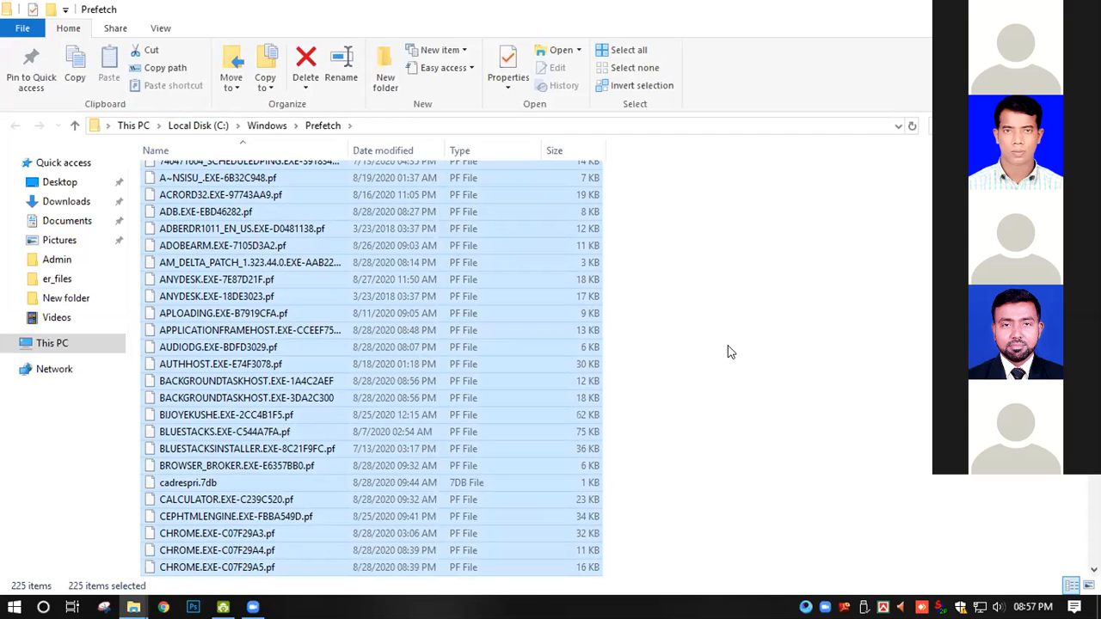
{"action": "key", "text": "shift+Delete"}
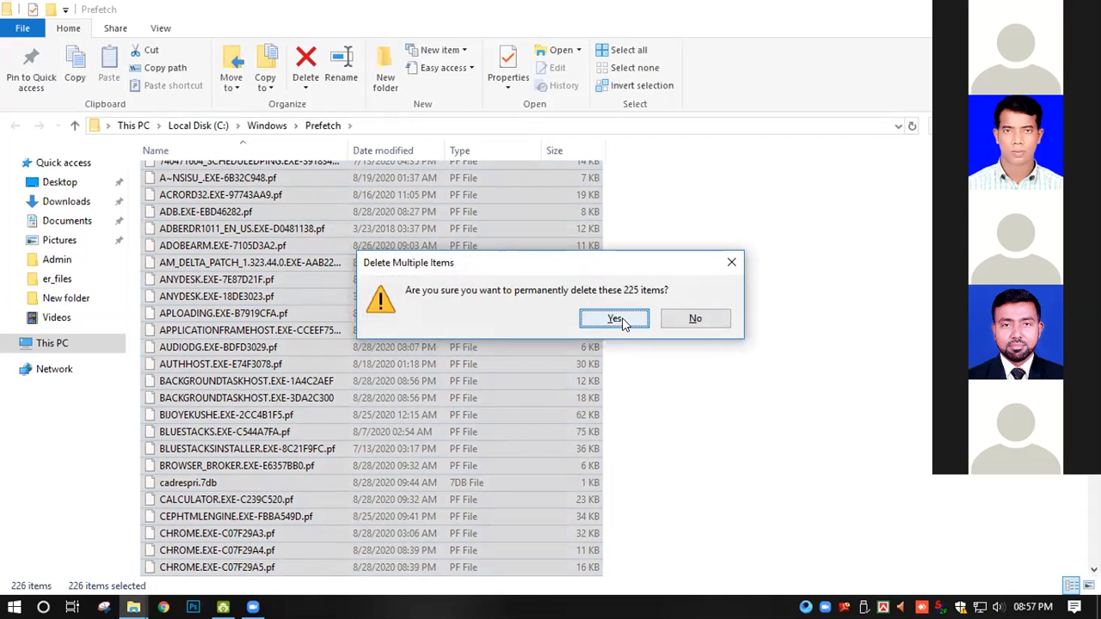
{"action": "left_click", "coordinate": [614, 318]}
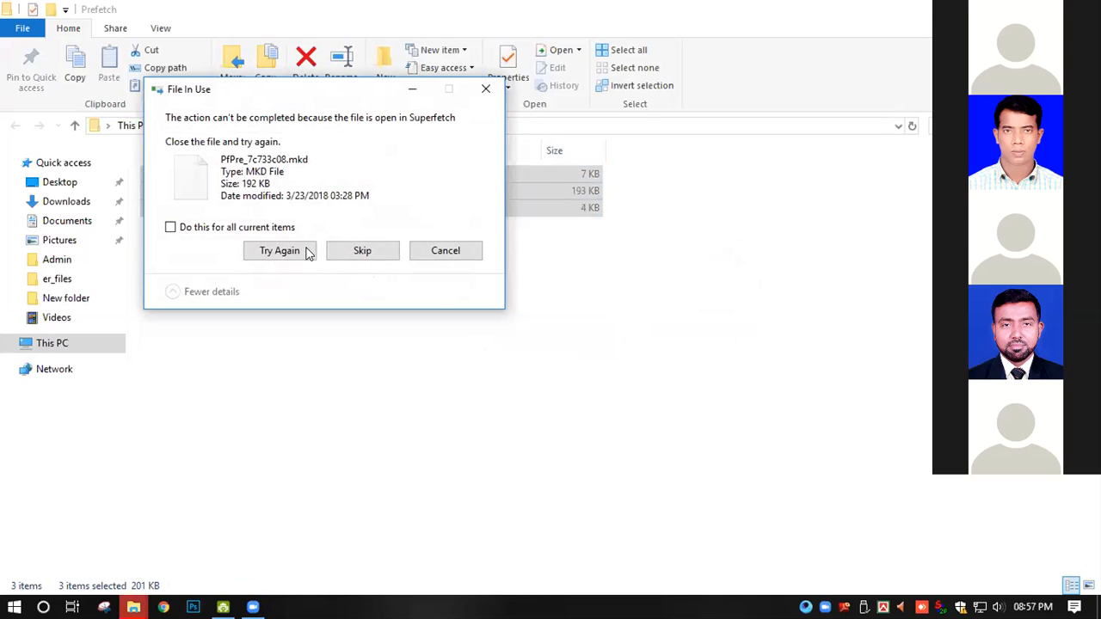
{"action": "left_click", "coordinate": [363, 250]}
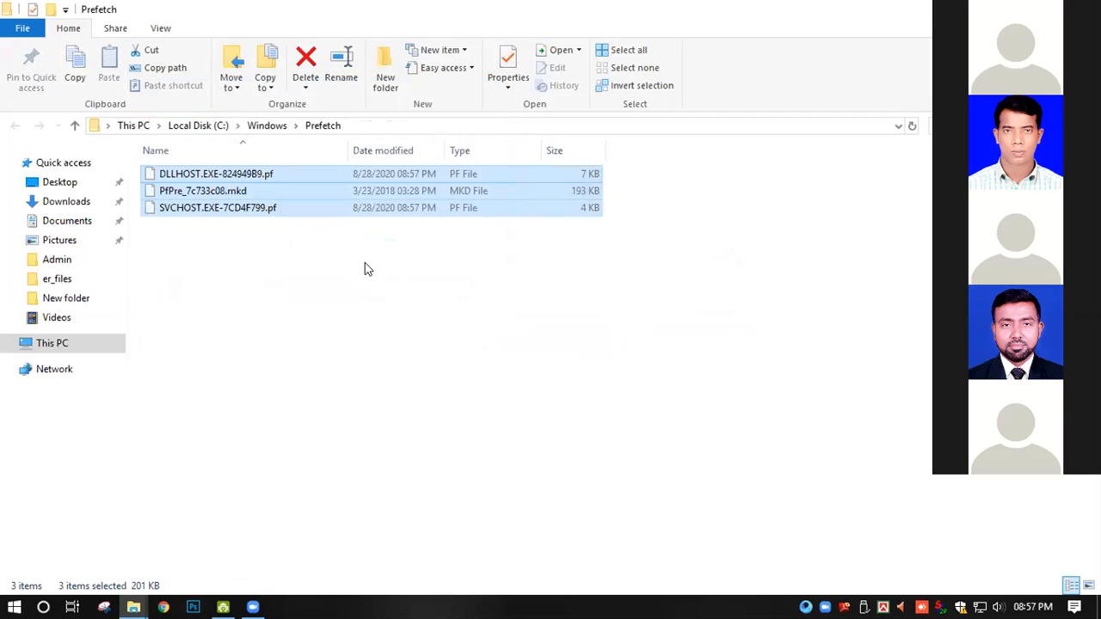
{"action": "left_click", "coordinate": [441, 324]}
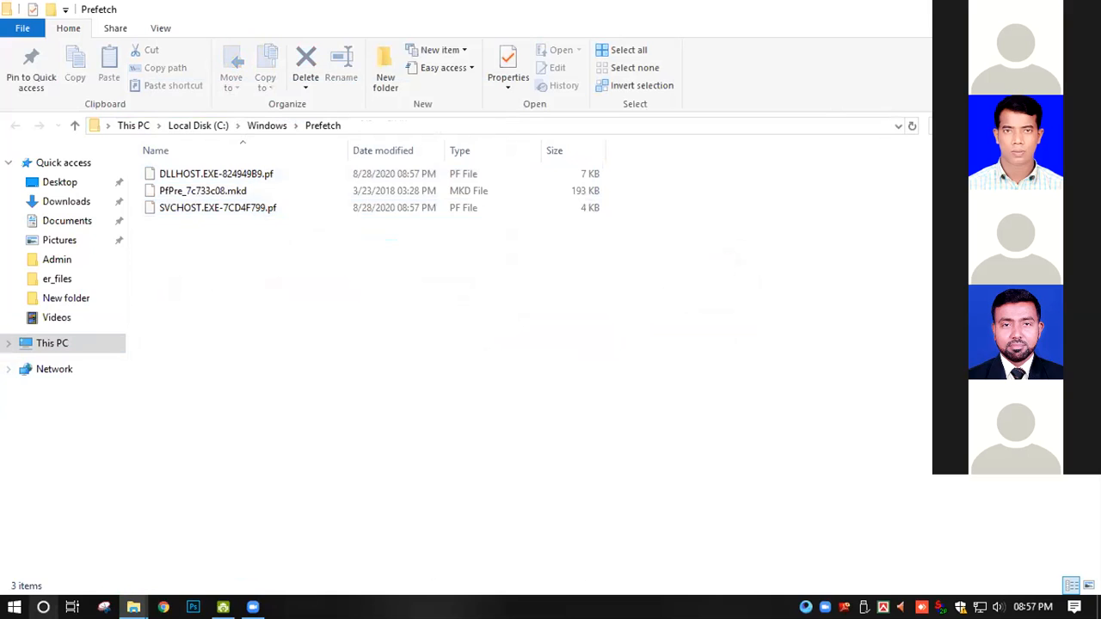
- Close the Prefetch and This PC windows to return to the desktop
{"action": "left_click", "coordinate": [43, 607]}
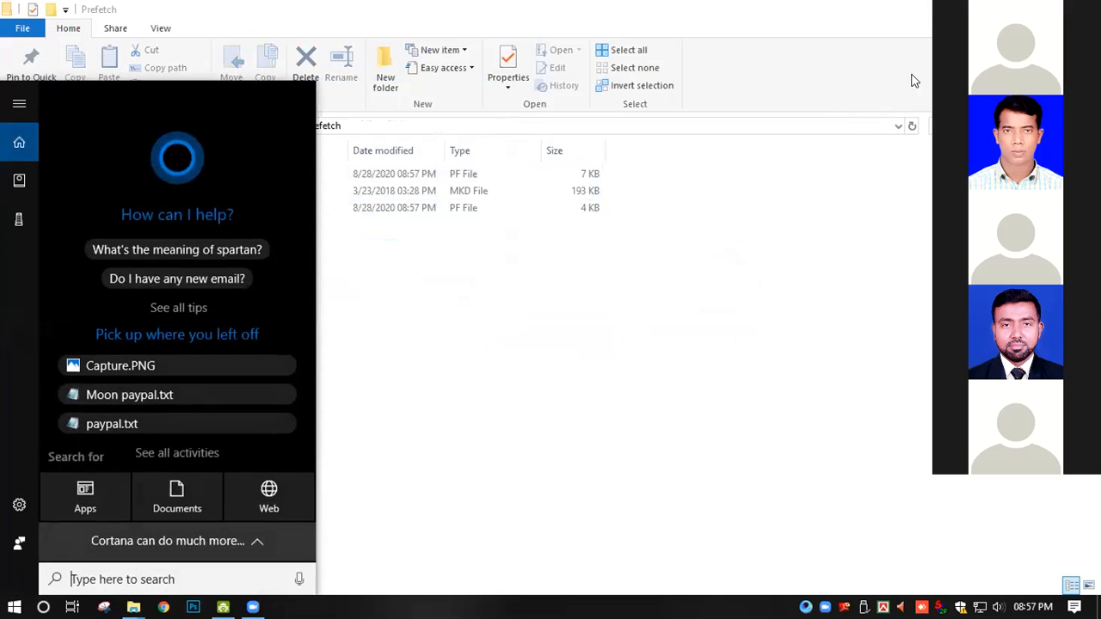
{"action": "left_click", "coordinate": [878, 200]}
{"action": "key", "text": "super+e"}
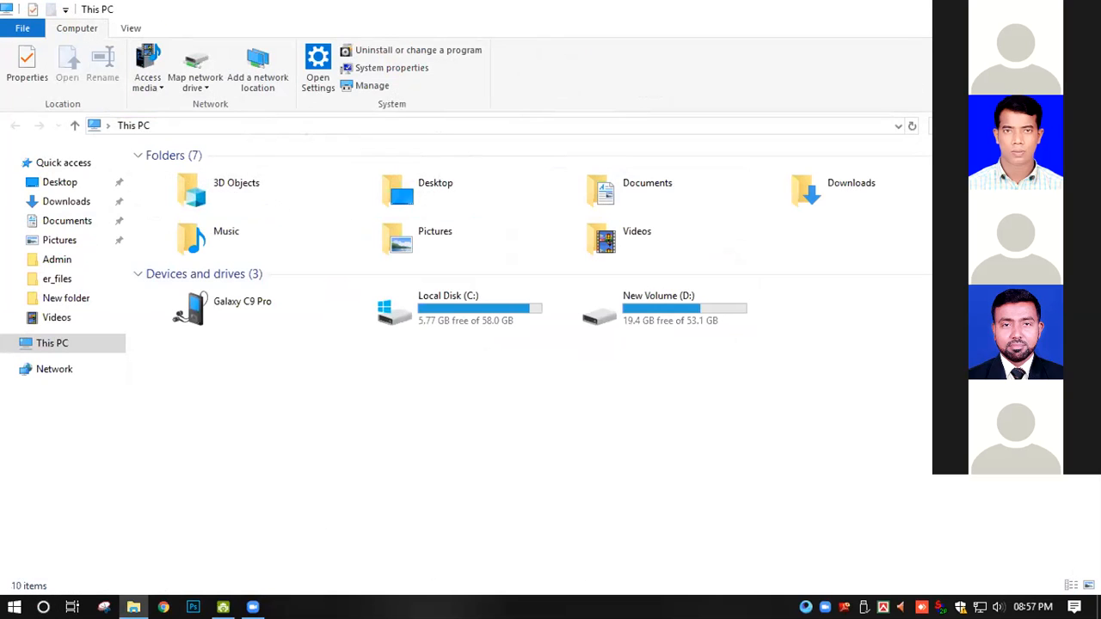
{"action": "left_click", "coordinate": [1080, 9]}
- Search for the Run app and open it
{"action": "left_click", "coordinate": [44, 605]}
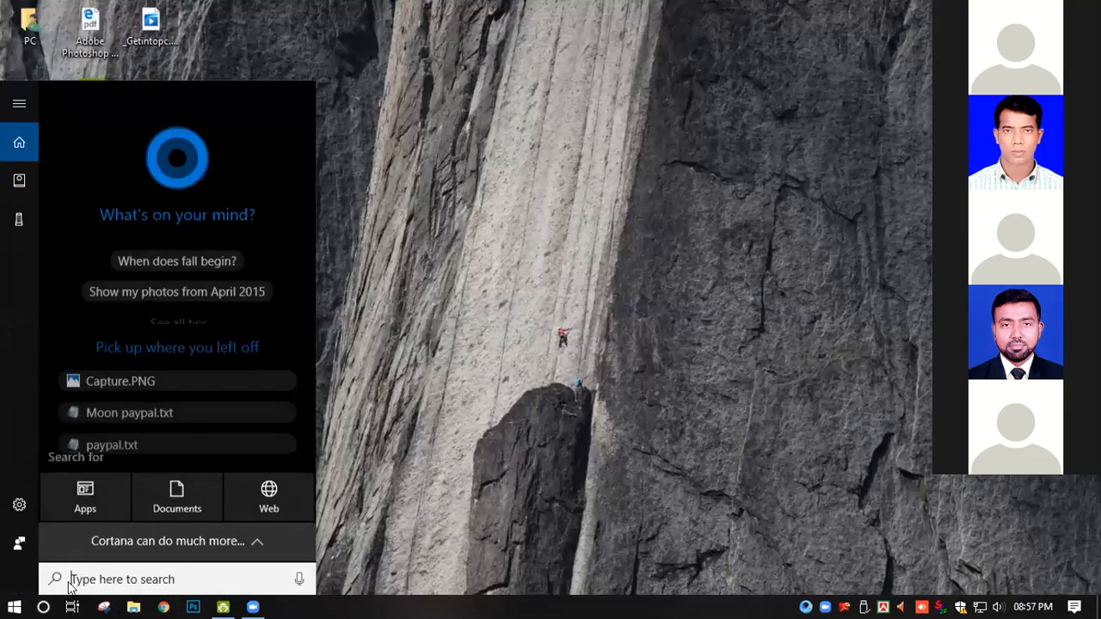
{"action": "type", "text": "ru"}
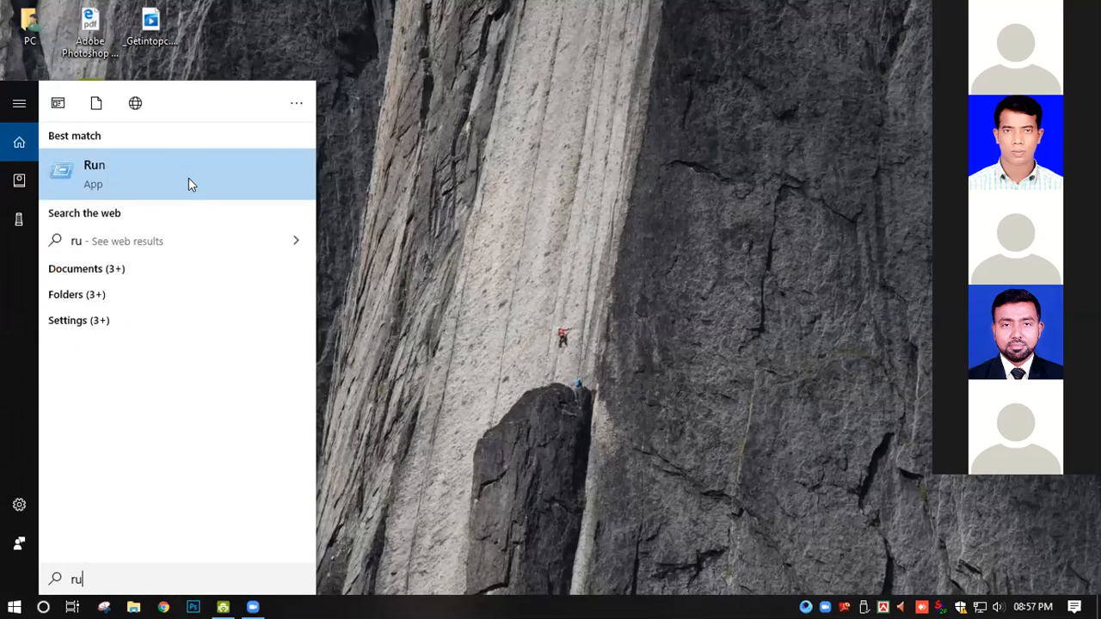
{"action": "type", "text": "n"}
{"action": "key", "text": "Return"}
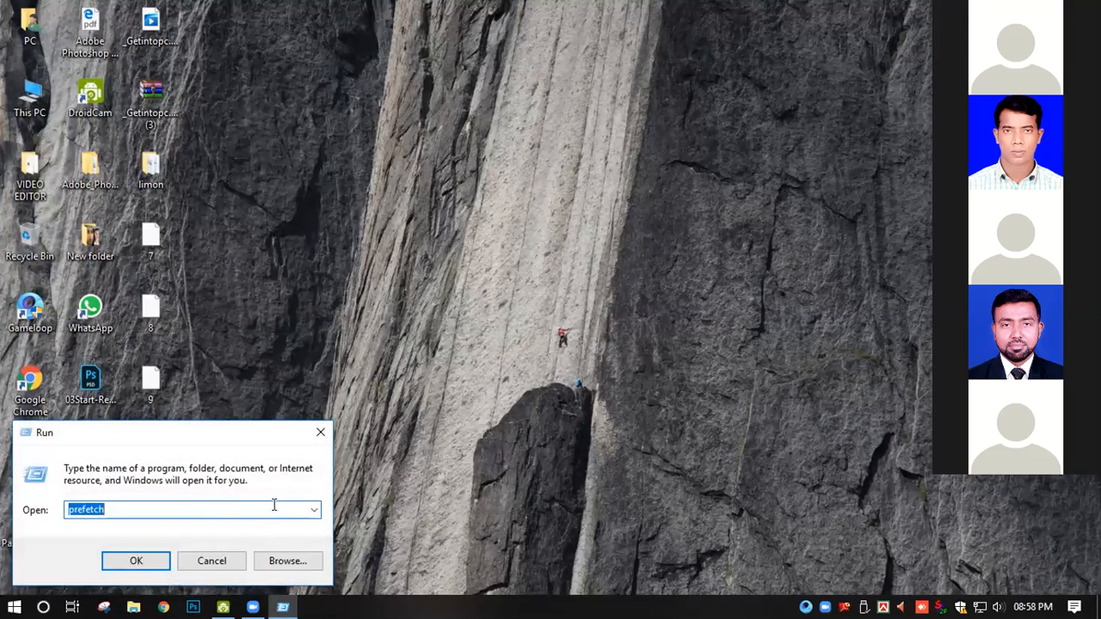
{"action": "key", "text": "Right"}
{"action": "key", "text": "ctrl+a"}
{"action": "type", "text": "temp persent"}
{"action": "left_click", "coordinate": [315, 513]}
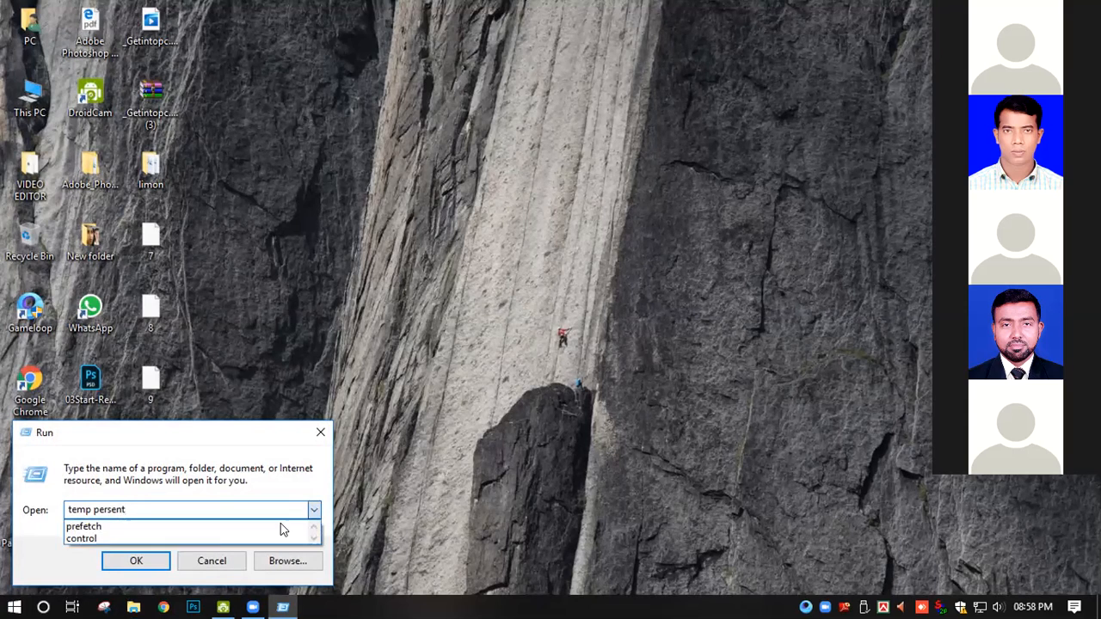
{"action": "left_click", "coordinate": [262, 506]}
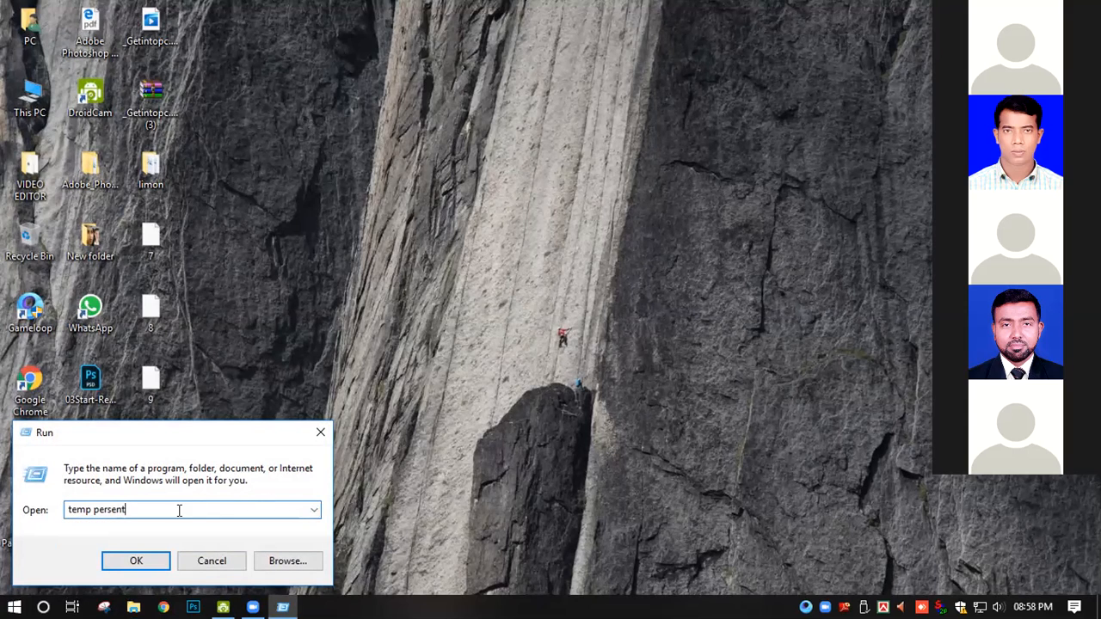
{"action": "key", "text": "shift+Left"}
{"action": "key", "text": "shift+Left"}
{"action": "key", "text": "shift+Left"}
{"action": "key", "text": "shift+Left"}
{"action": "key", "text": "shift+Left"}
{"action": "key", "text": "shift+Left"}
{"action": "key", "text": "shift+Left"}
{"action": "key", "text": "shift+Right"}
{"action": "key", "text": "BackSpace"}
{"action": "key", "text": "BackSpace"}
- Open the user's Temp folder by running %temp%
{"action": "left_click", "coordinate": [66, 509]}
{"action": "type", "text": "%temp%"}
{"action": "left_click", "coordinate": [145, 559]}
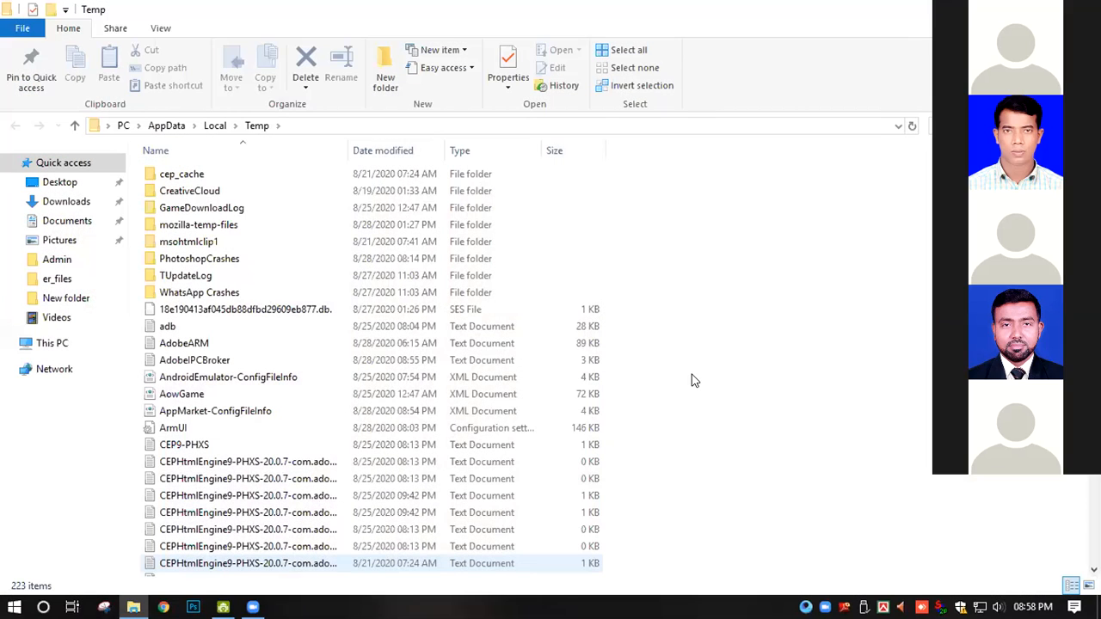
- Permanently delete all items in the Temp folder, skipping in-use files such as AdobeARM and cancelling the remaining deletion
{"action": "scroll", "coordinate": [693, 379], "scroll_direction": "down", "scroll_amount": 6}
{"action": "scroll", "coordinate": [693, 382], "scroll_direction": "up", "scroll_amount": 5}
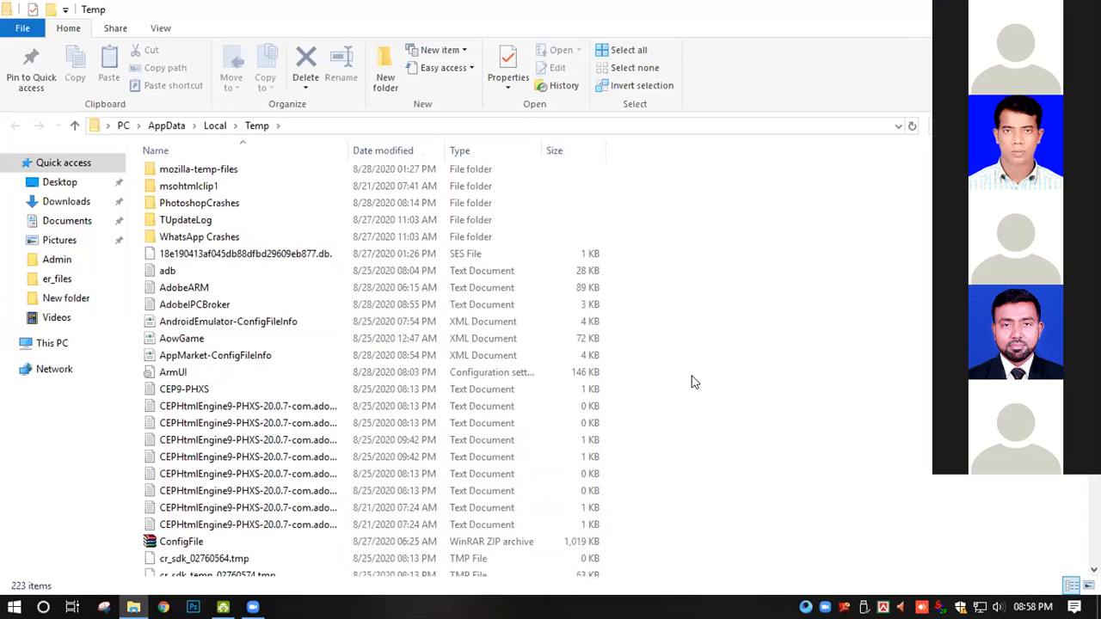
{"action": "key", "text": "ctrl+a"}
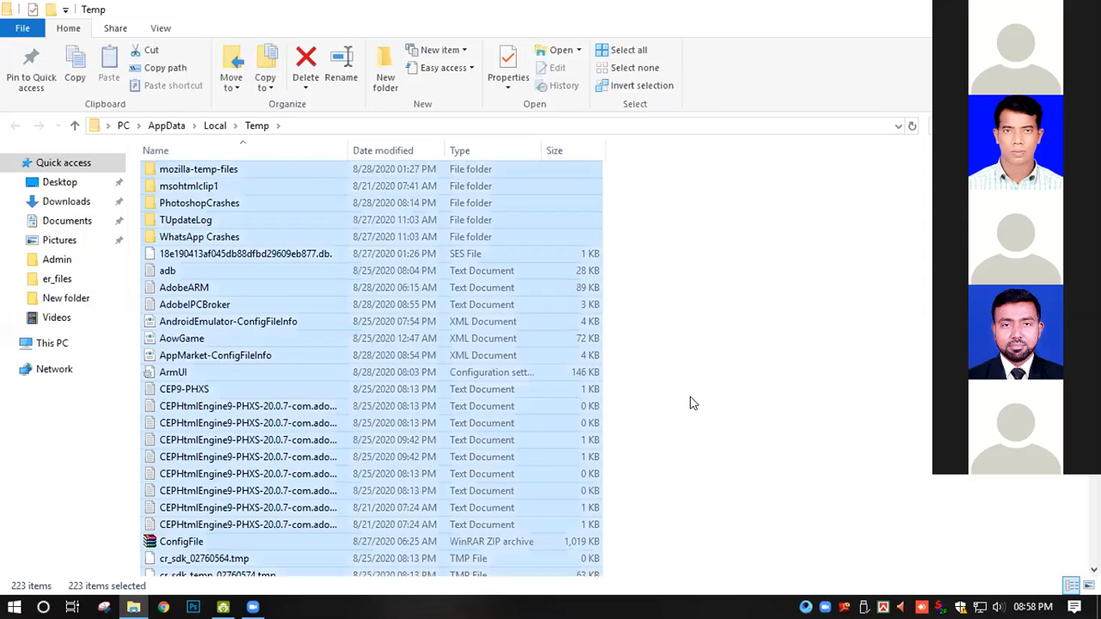
{"action": "key", "text": "shift+Delete"}
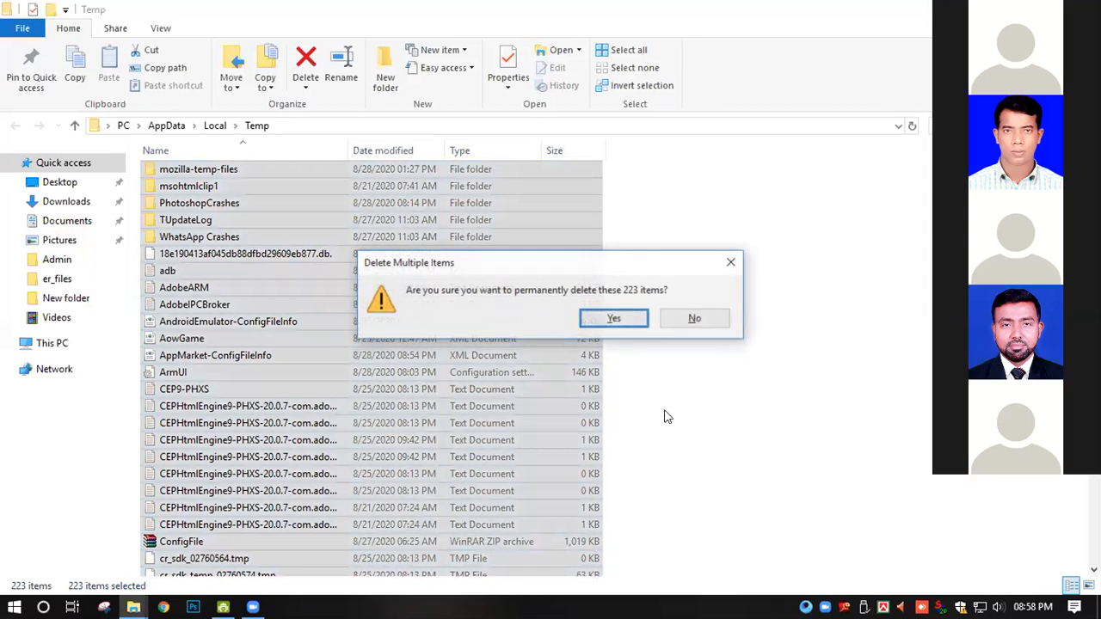
{"action": "left_click", "coordinate": [634, 320]}
{"action": "left_click", "coordinate": [587, 252]}
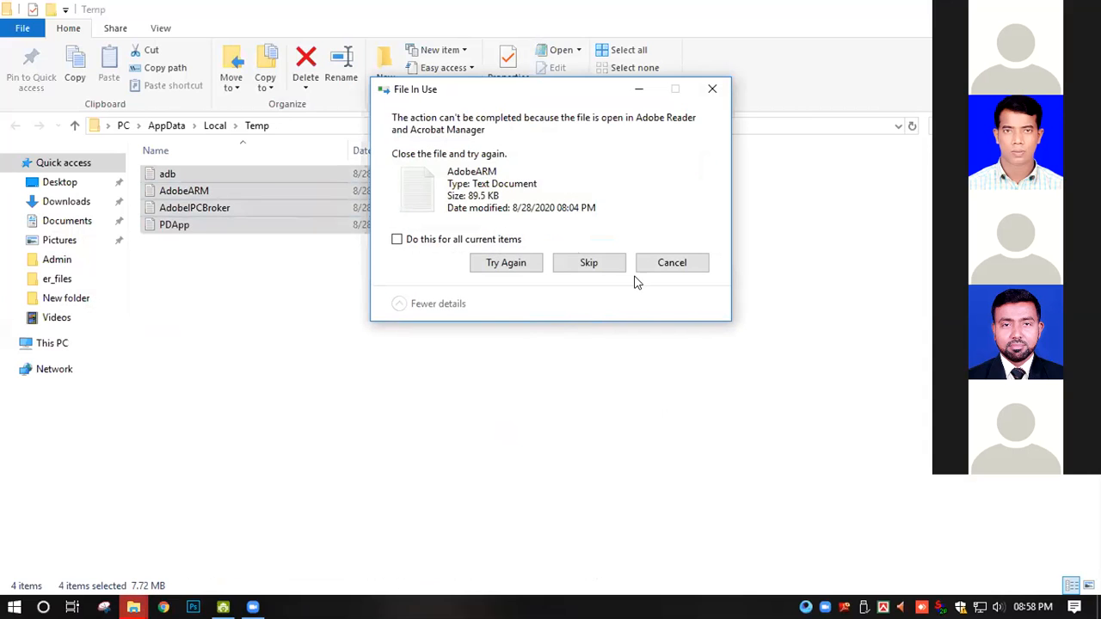
{"action": "left_click", "coordinate": [590, 263]}
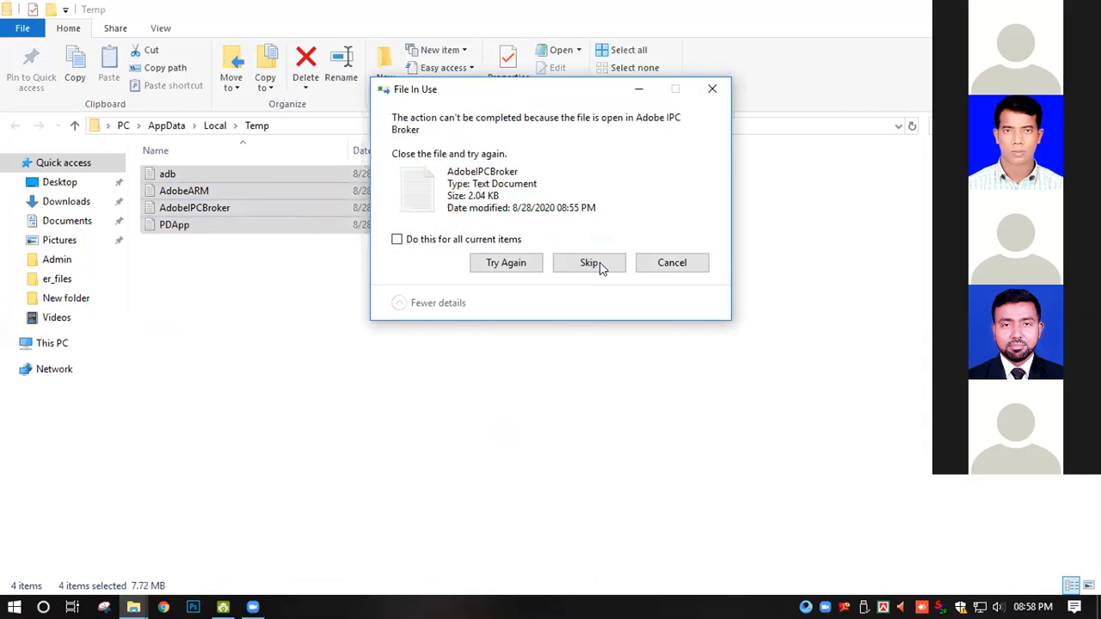
{"action": "left_click", "coordinate": [663, 264]}
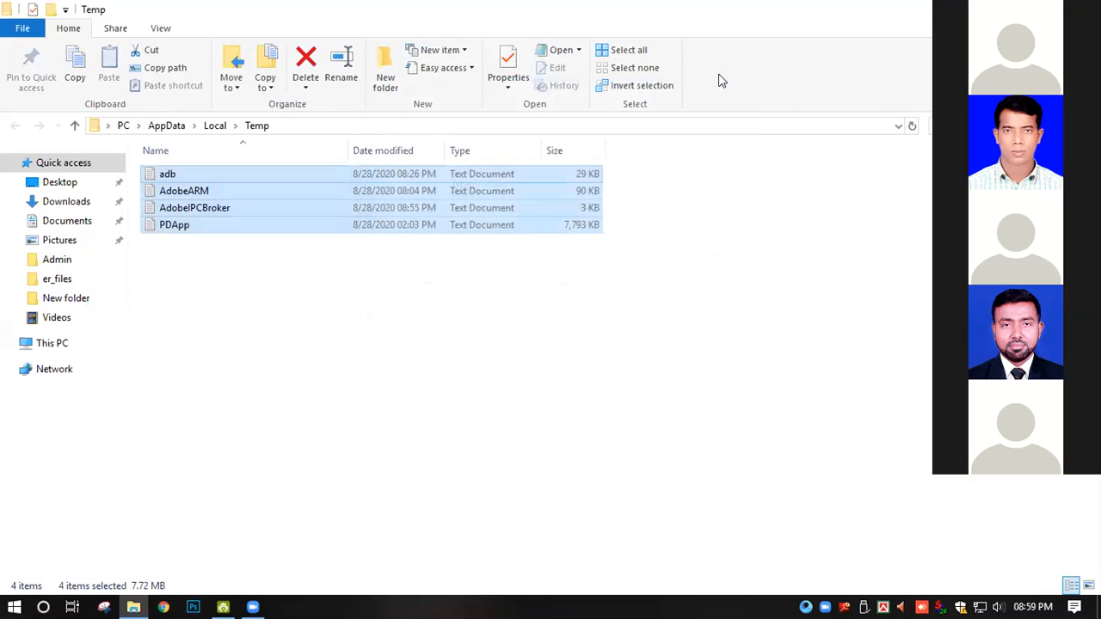
- Close the Temp folder window to return to the desktop
{"action": "left_click", "coordinate": [798, 330]}
{"action": "left_click", "coordinate": [1083, 9]}
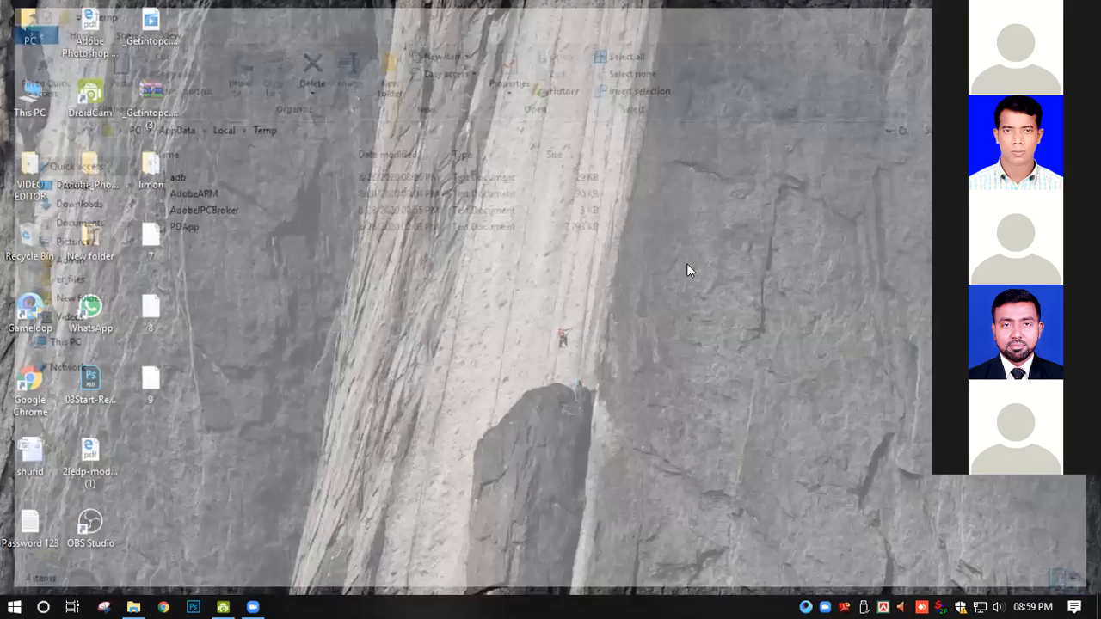
{"action": "right_click", "coordinate": [680, 250]}
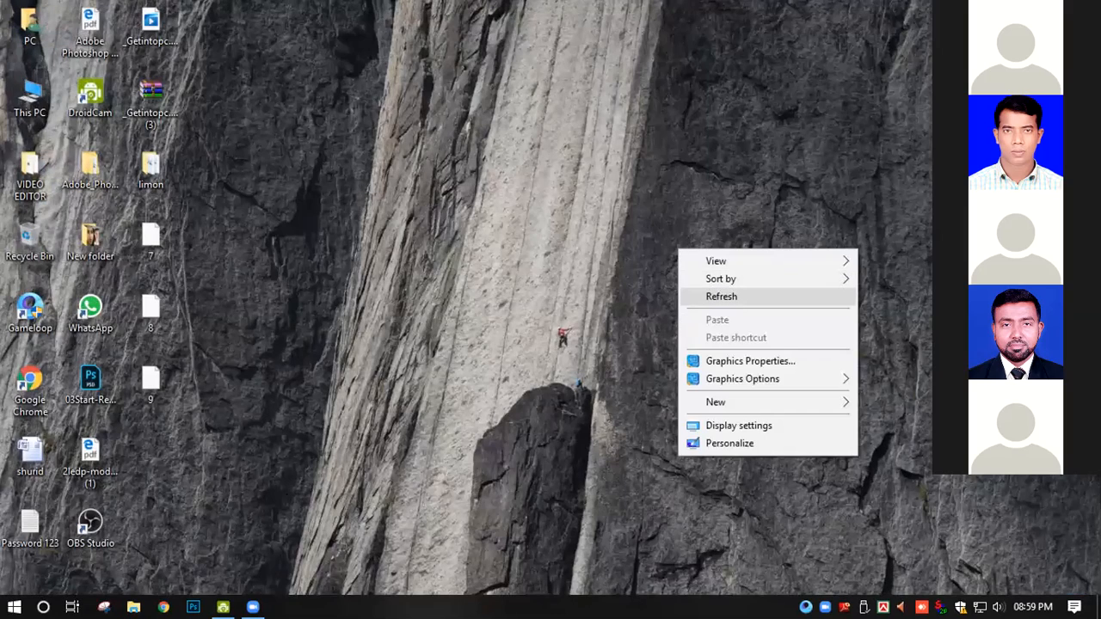
{"action": "left_click", "coordinate": [70, 584]}
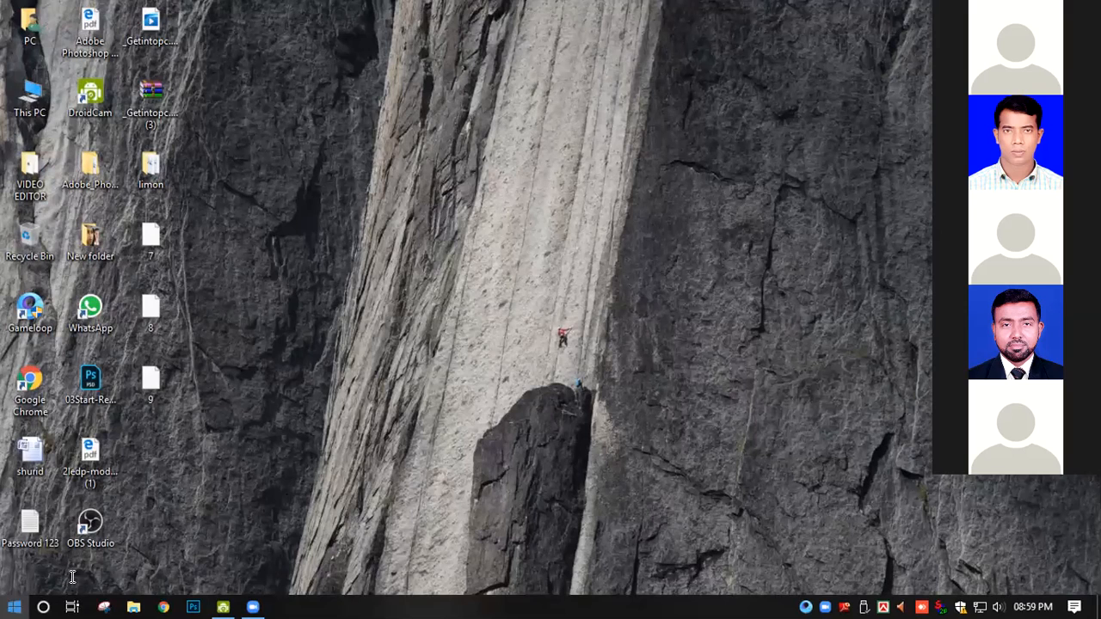
- Open the Recent folder by running Recent from the Run dialog
{"action": "key", "text": "super"}
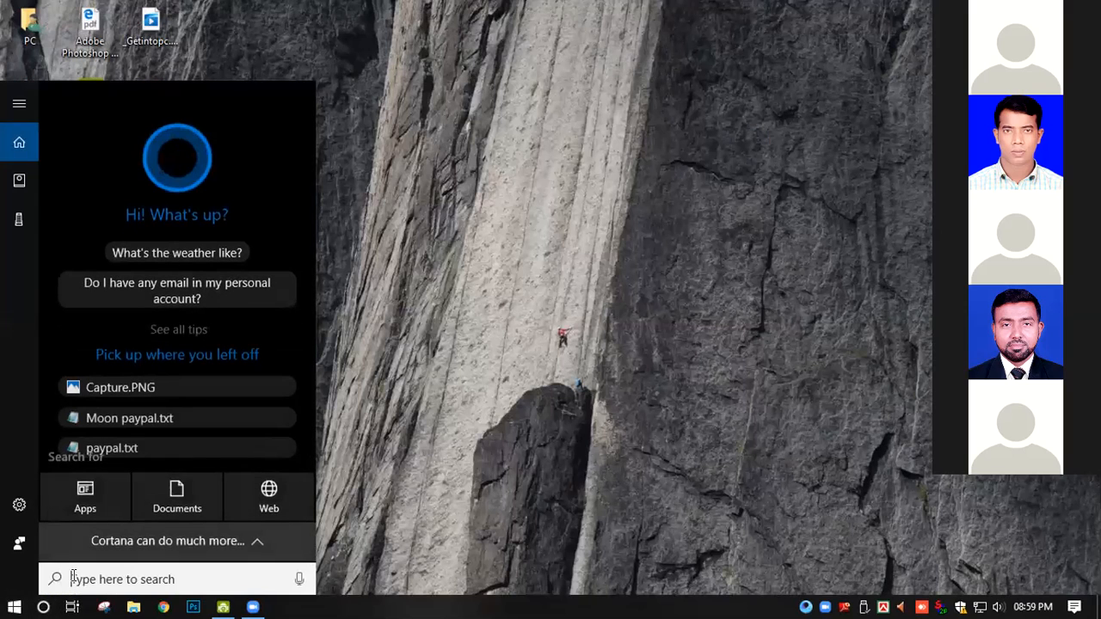
{"action": "type", "text": "r"}
{"action": "key", "text": "super+r"}
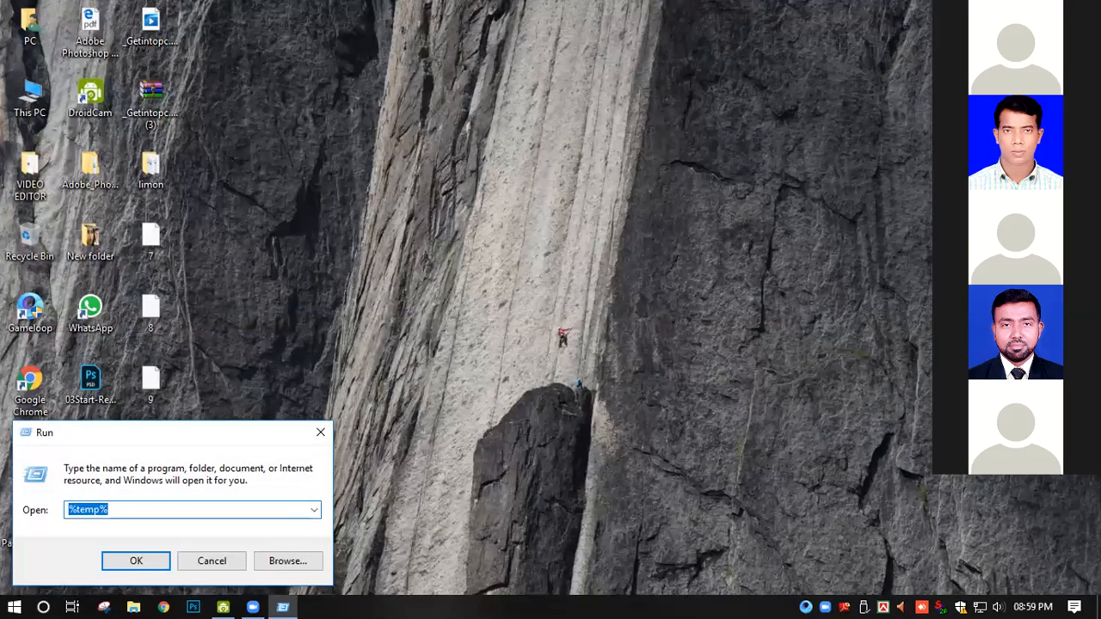
{"action": "type", "text": "Ri"}
{"action": "key", "text": "BackSpace"}
{"action": "type", "text": "ecent"}
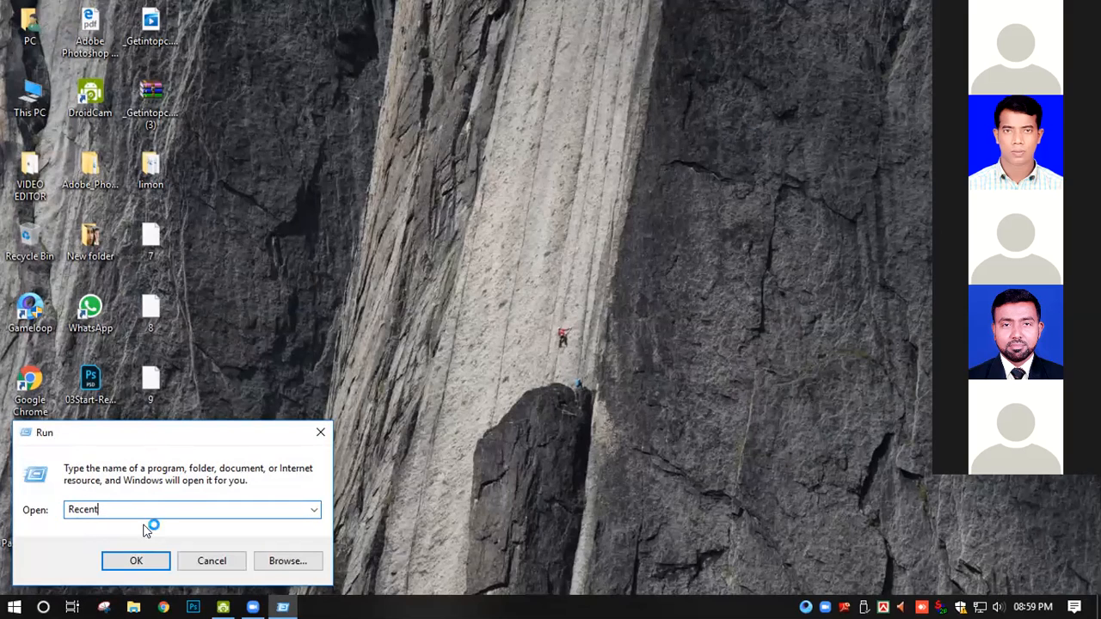
{"action": "key", "text": "Return"}
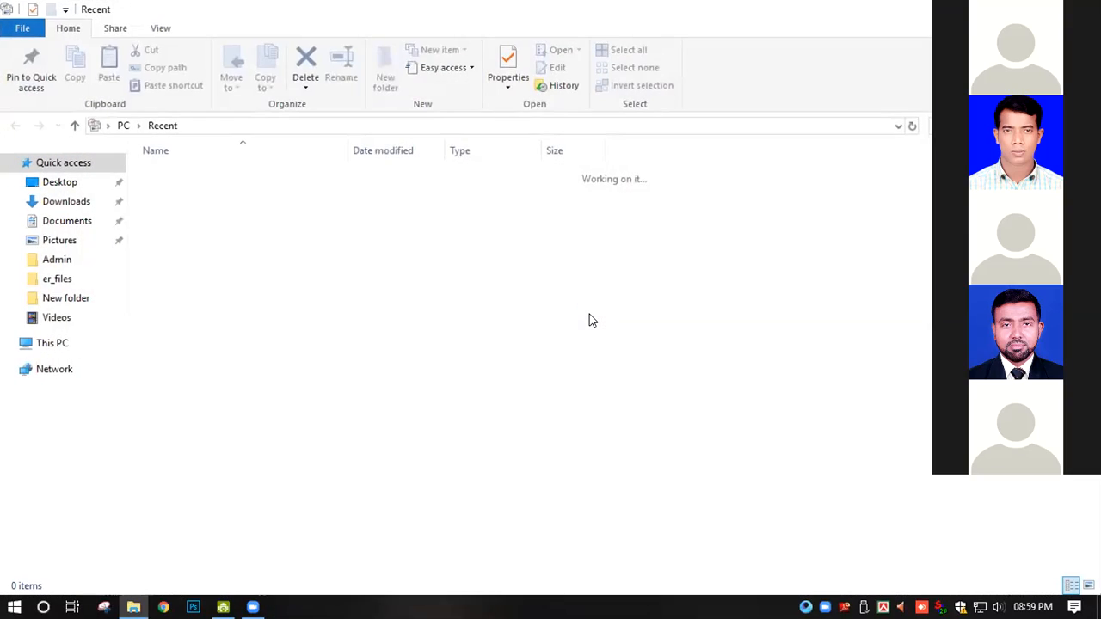
- Delete all shortcuts in the Recent folder and close its window
{"action": "key", "text": "ctrl+a"}
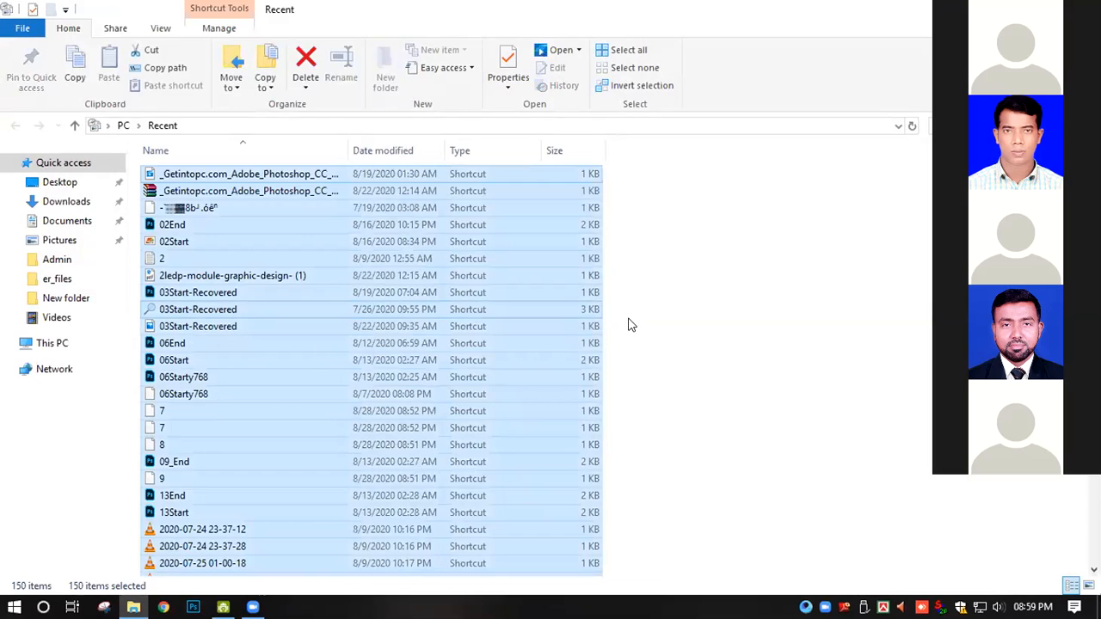
{"action": "key", "text": "Delete"}
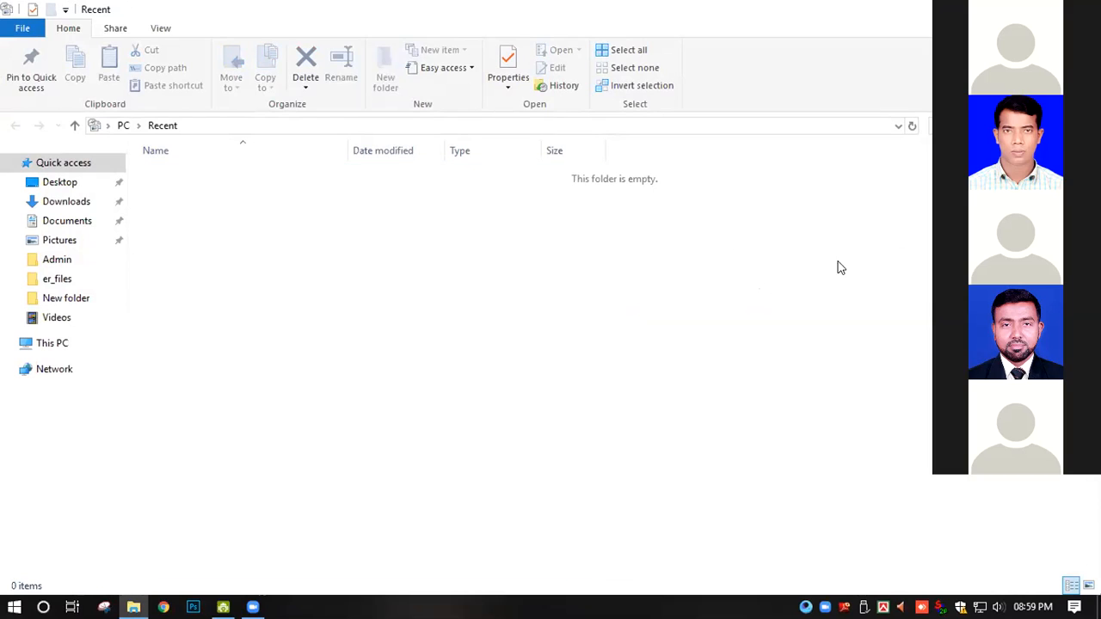
{"action": "left_click", "coordinate": [1082, 9]}
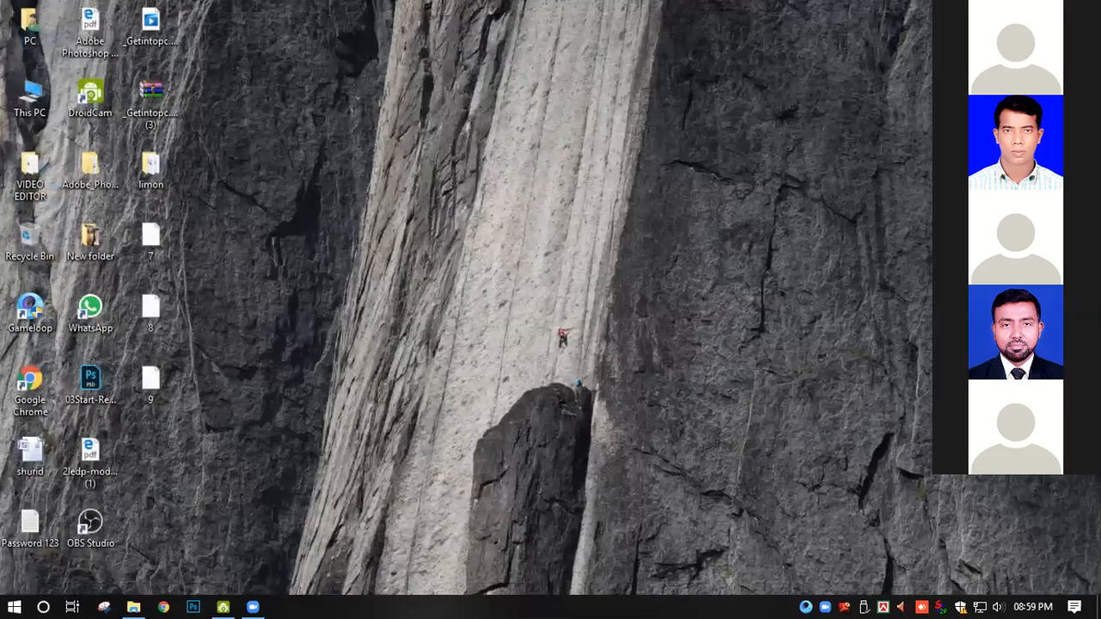
- Start Photoshop and dismiss the Missing Fonts prompts for 902-Recovered.psd without resolving the fonts
{"action": "left_click", "coordinate": [189, 605]}
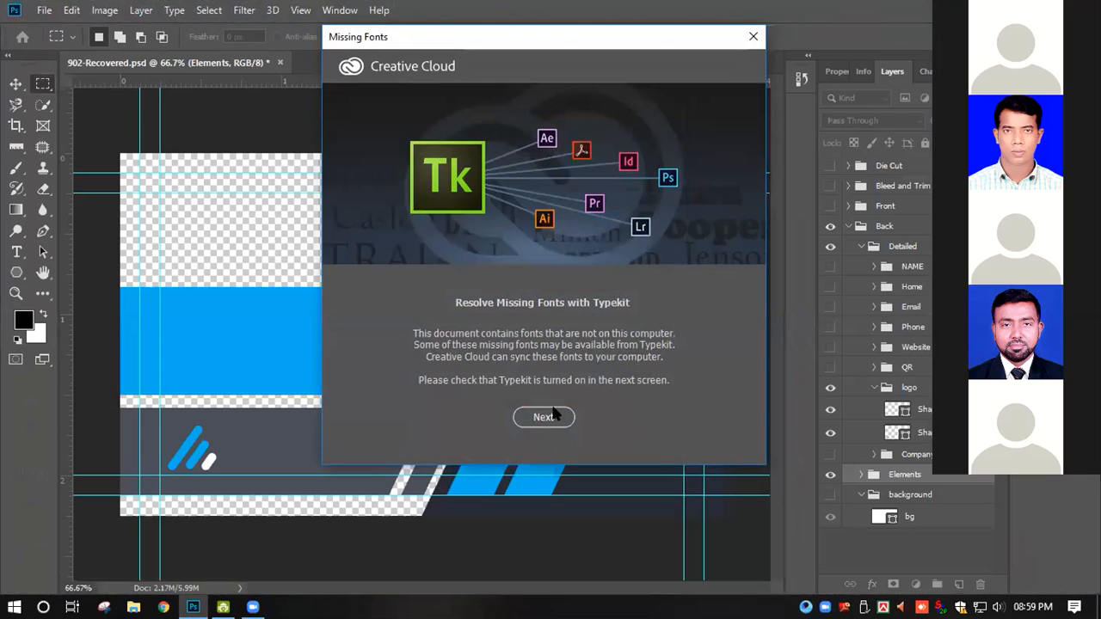
{"action": "left_click", "coordinate": [545, 417]}
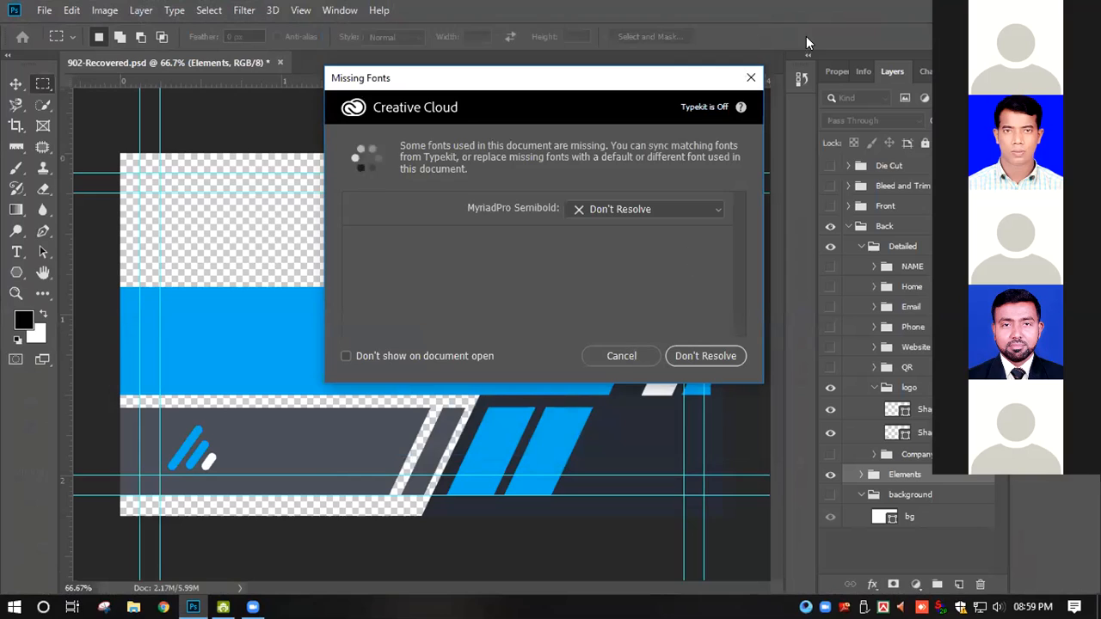
{"action": "left_click", "coordinate": [751, 77]}
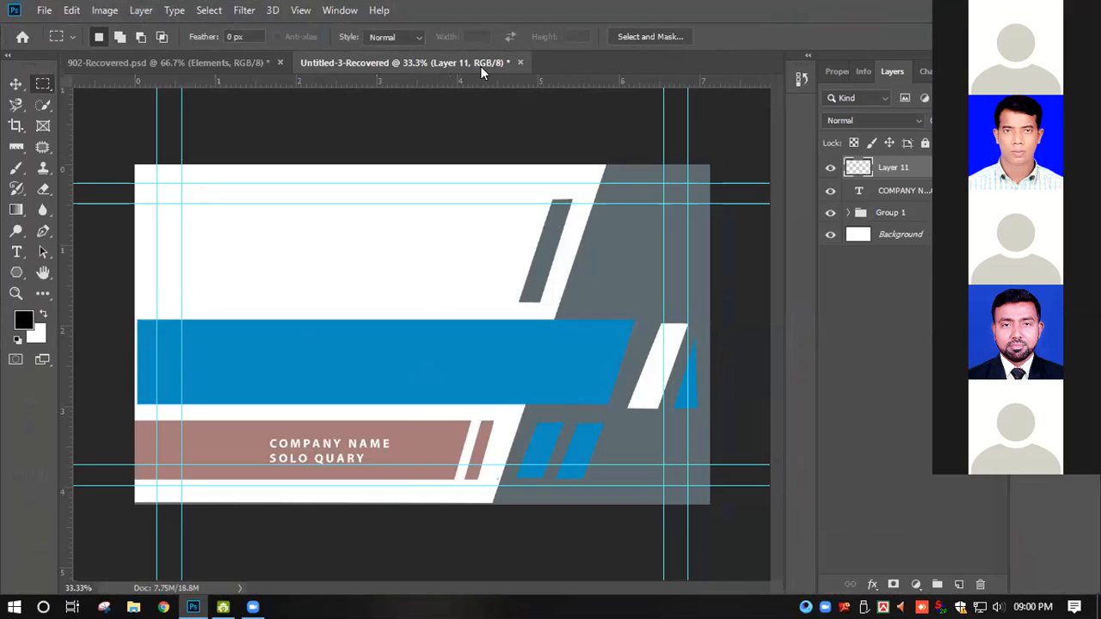
- Compare the 902-Recovered.psd design with the Untitled-3-Recovered card, returning to Untitled-3-Recovered
{"action": "left_click", "coordinate": [242, 62]}
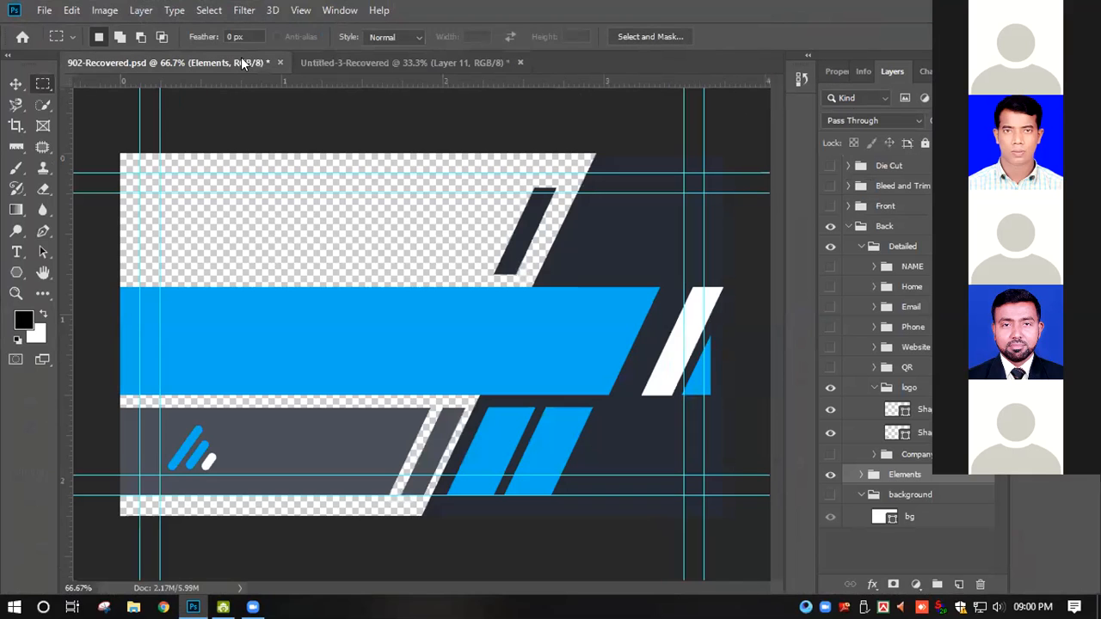
{"action": "left_click", "coordinate": [409, 65]}
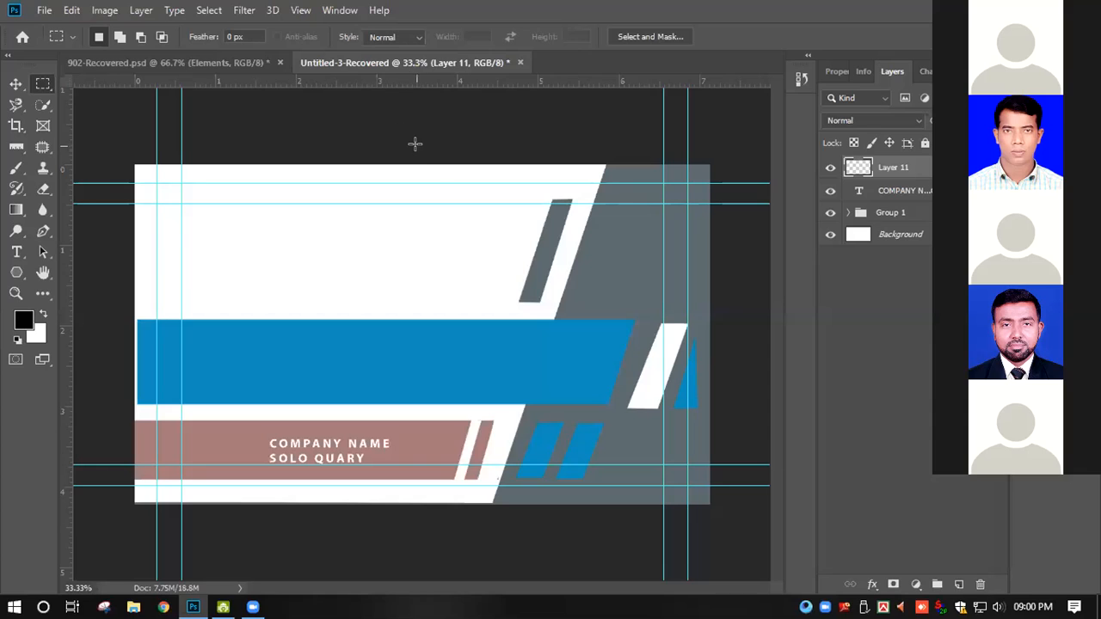
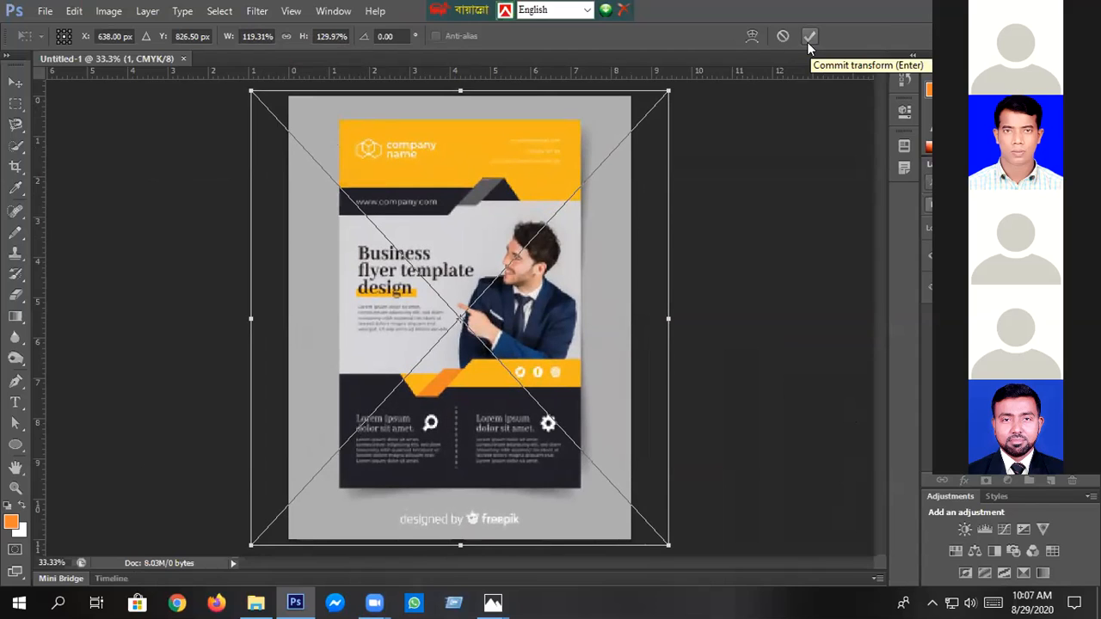
- Commit the flyer image's transform at 119.31% width and 129.97% height and select the Background layer
{"action": "left_click", "coordinate": [807, 38]}
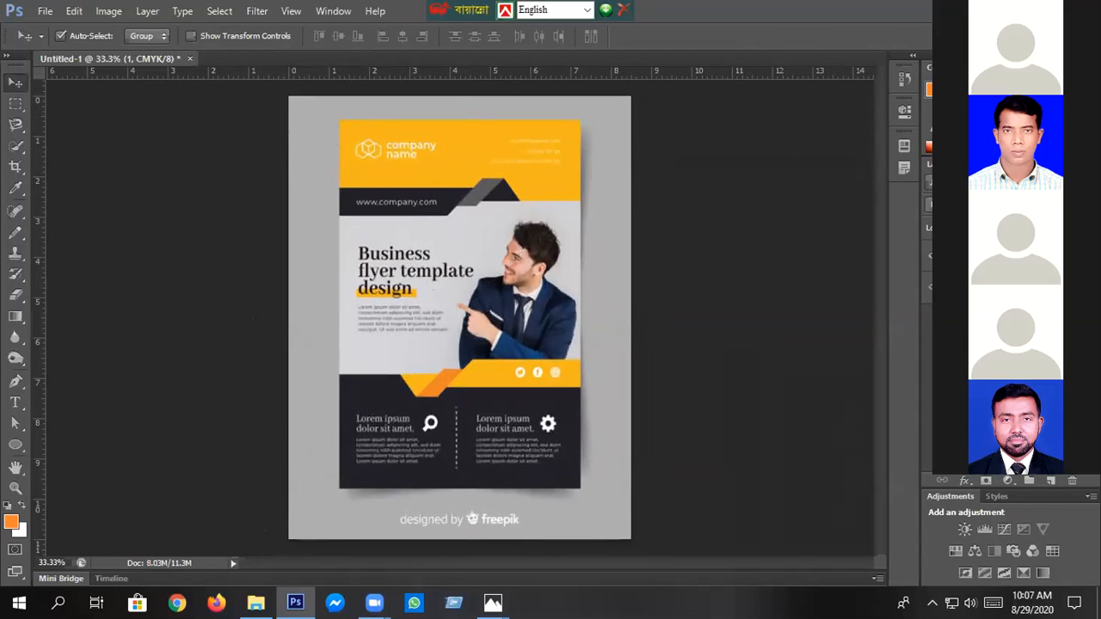
{"action": "left_click", "coordinate": [989, 288]}
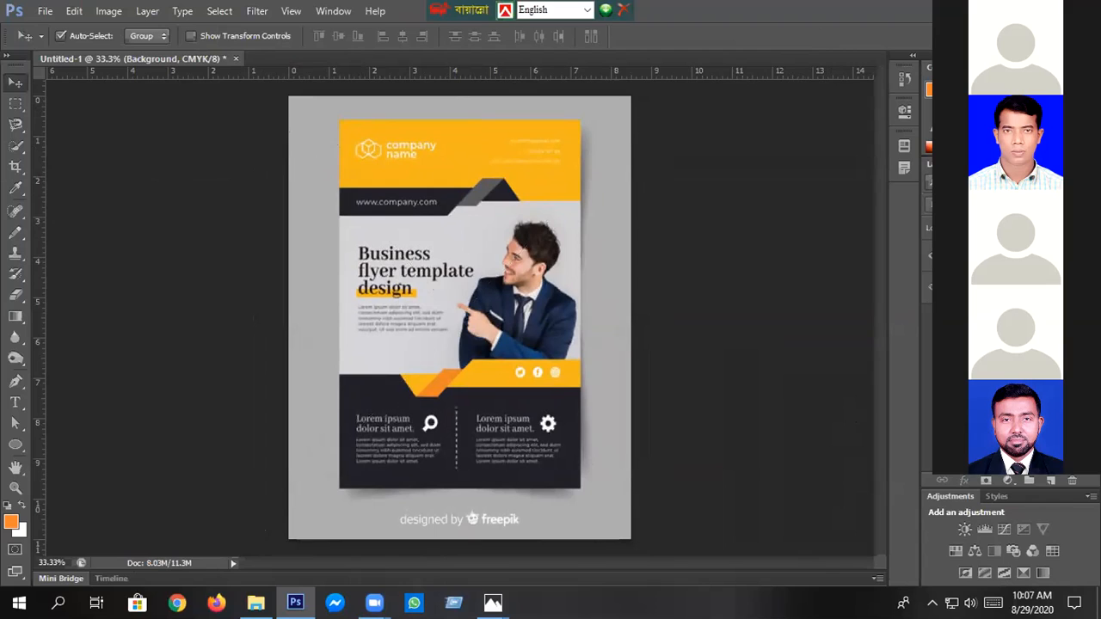
- Extend the canvas leftward to about 20 in wide with the Crop tool and select the flyer image
{"action": "left_click", "coordinate": [15, 165]}
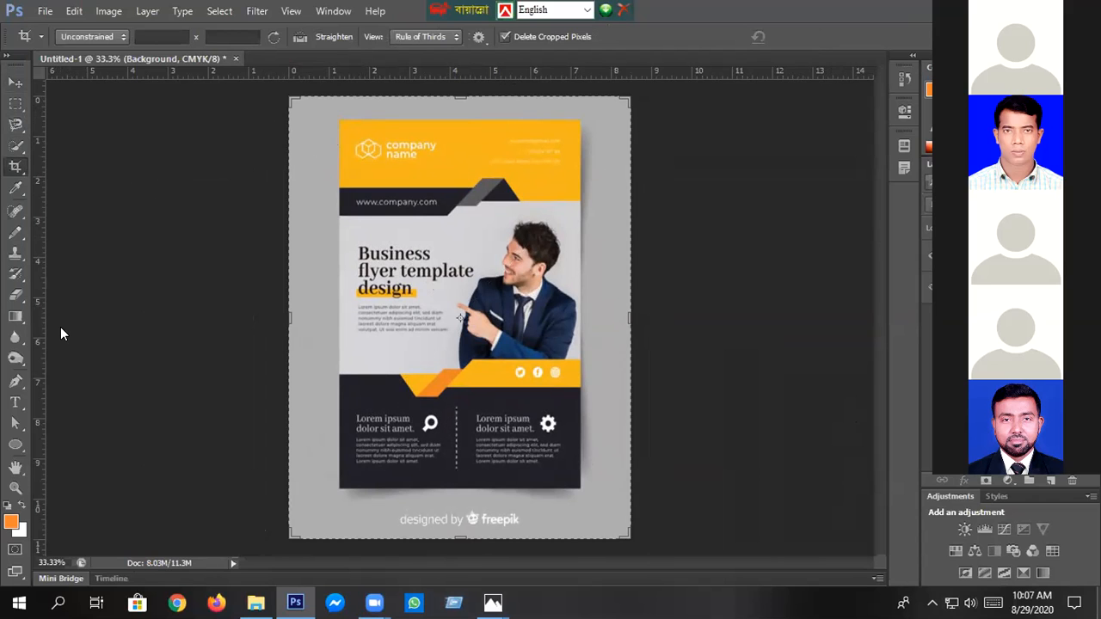
{"action": "left_click_drag", "start_coordinate": [290, 318], "coordinate": [60, 318]}
{"action": "scroll", "coordinate": [724, 259], "scroll_direction": "up", "scroll_amount": 1}
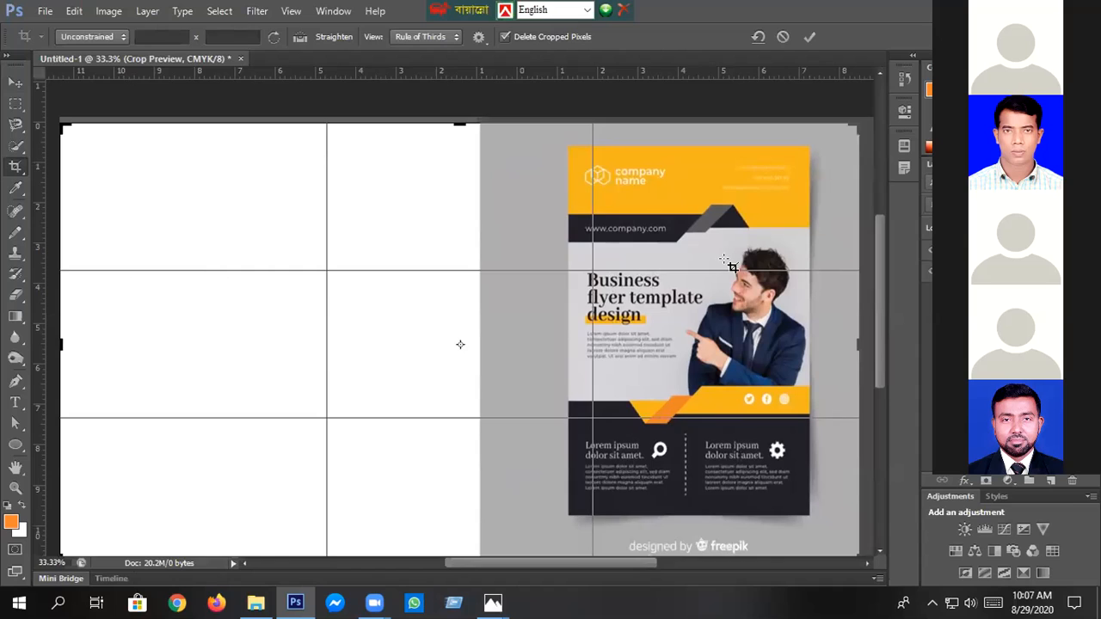
{"action": "key", "text": "Return"}
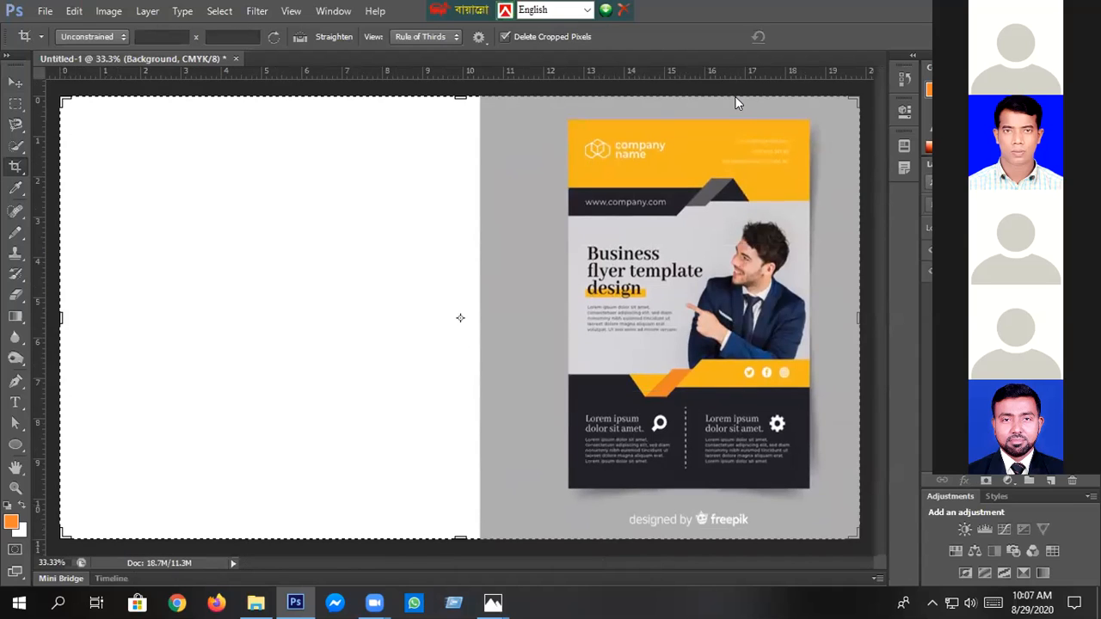
{"action": "key", "text": "v"}
{"action": "left_click", "coordinate": [738, 103]}
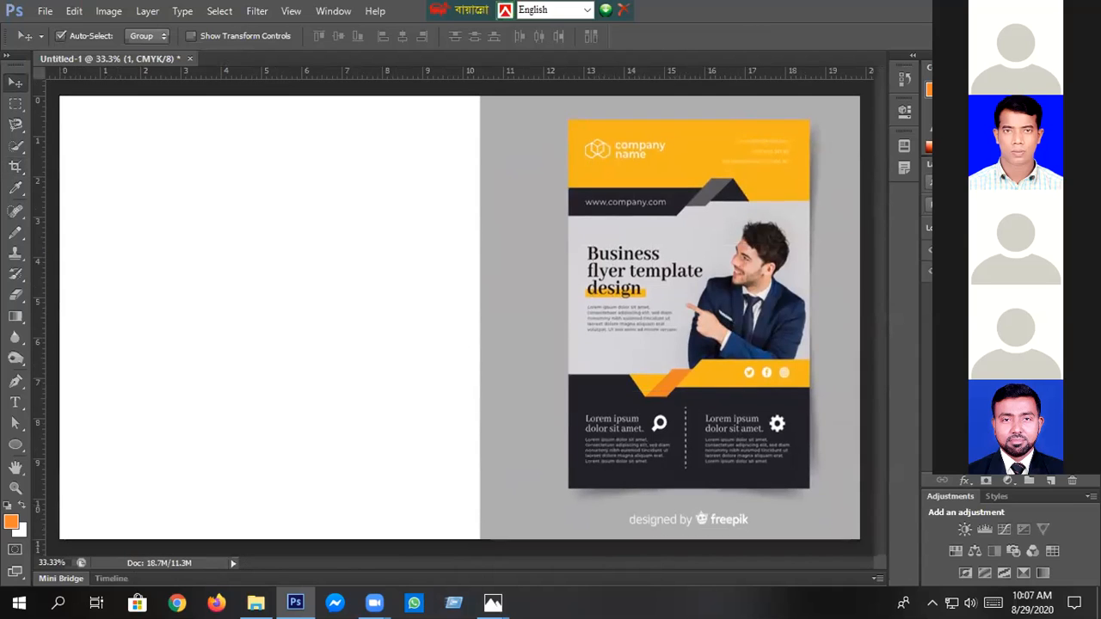
- Try moving the flyer image onto the blank half of the canvas, and undo back to before the canvas extension
{"action": "key", "text": "ctrl+t"}
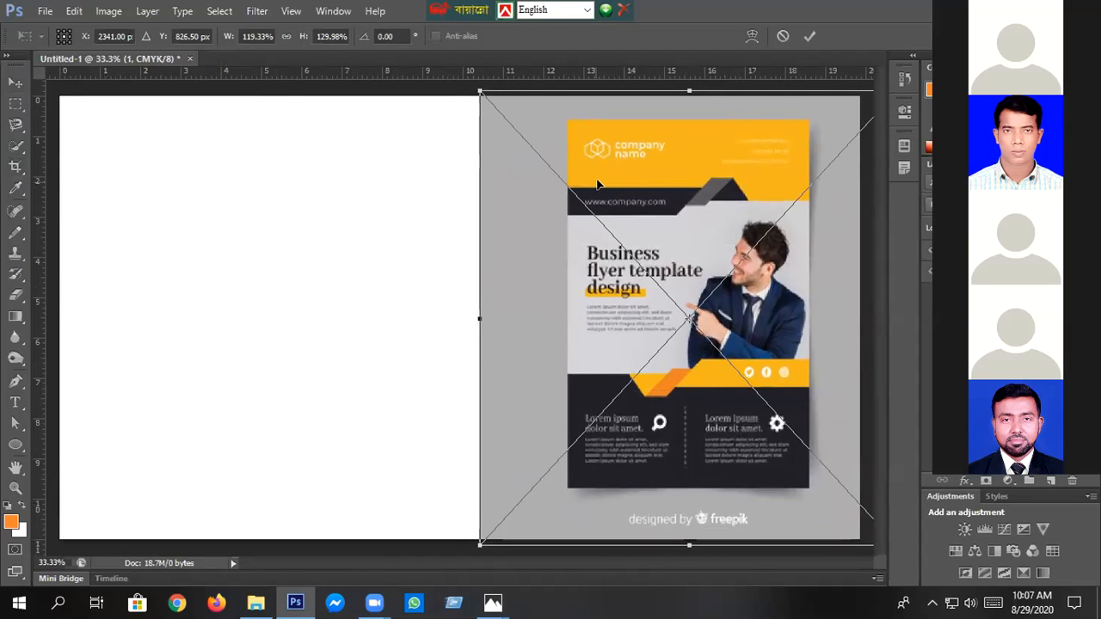
{"action": "key", "text": "Return"}
{"action": "left_click_drag", "start_coordinate": [778, 220], "coordinate": [409, 241]}
{"action": "key", "text": "ctrl+z"}
{"action": "key", "text": "ctrl+alt+z"}
{"action": "key", "text": "ctrl+alt+z"}
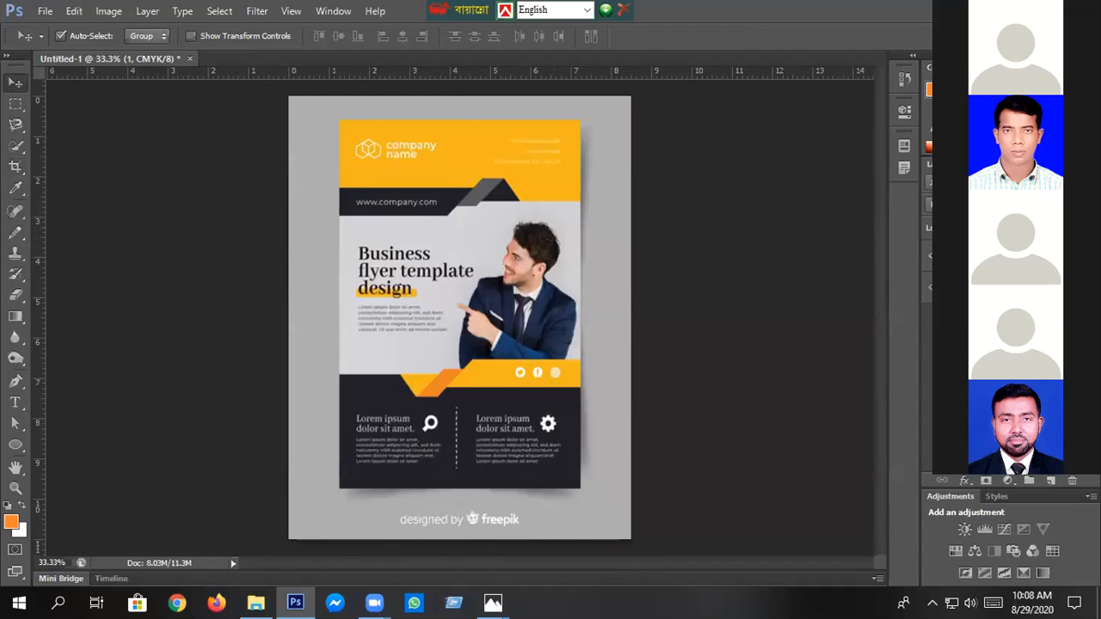
{"action": "key", "text": "ctrl+alt+z"}
{"action": "key", "text": "ctrl+alt+z"}
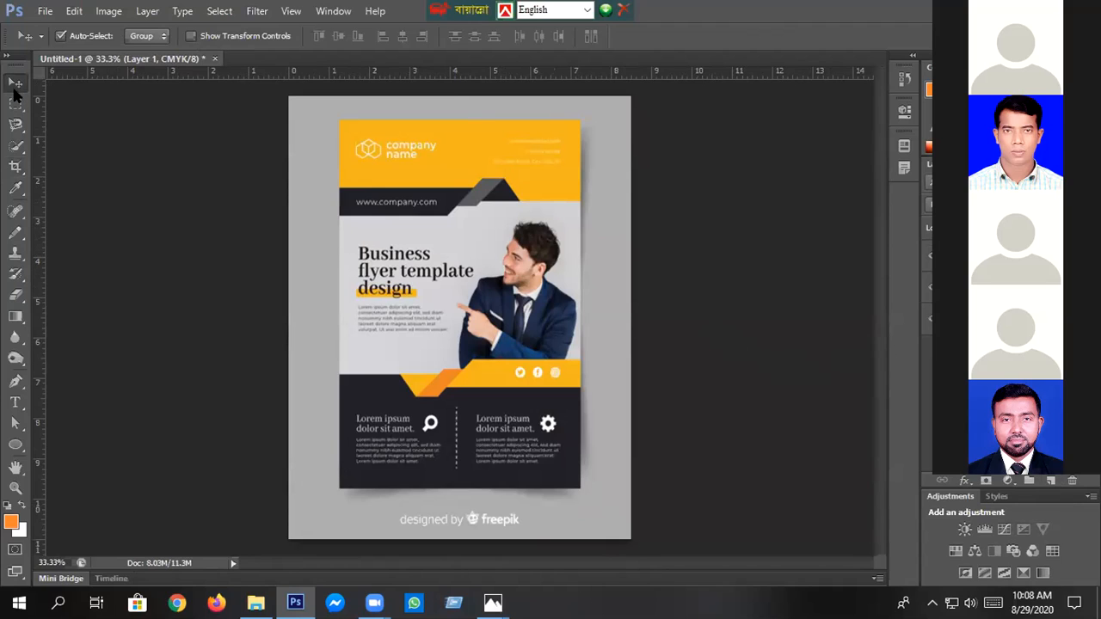
- Crop outward past the flyer's left edge to add a blank working area beside it
{"action": "left_click", "coordinate": [16, 167]}
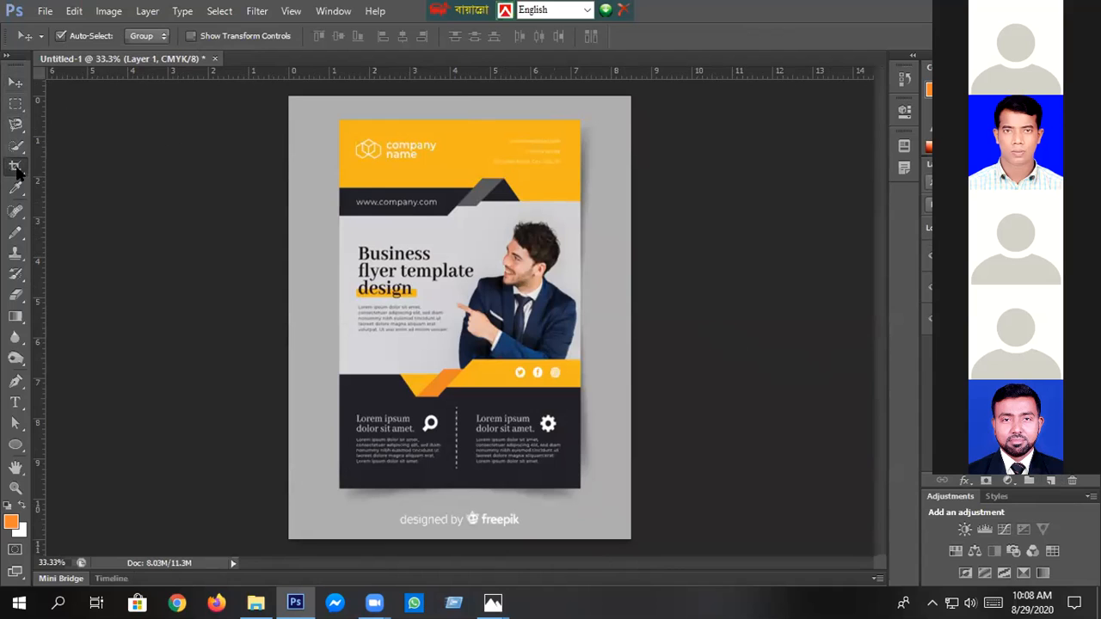
{"action": "left_click_drag", "start_coordinate": [289, 317], "coordinate": [107, 342]}
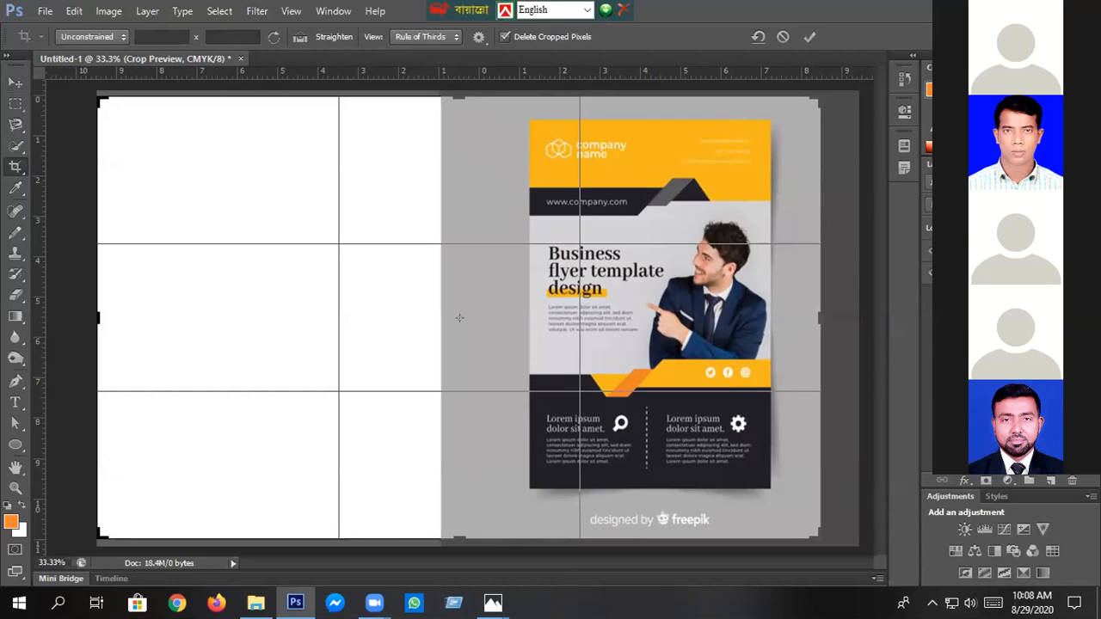
{"action": "key", "text": "Return"}
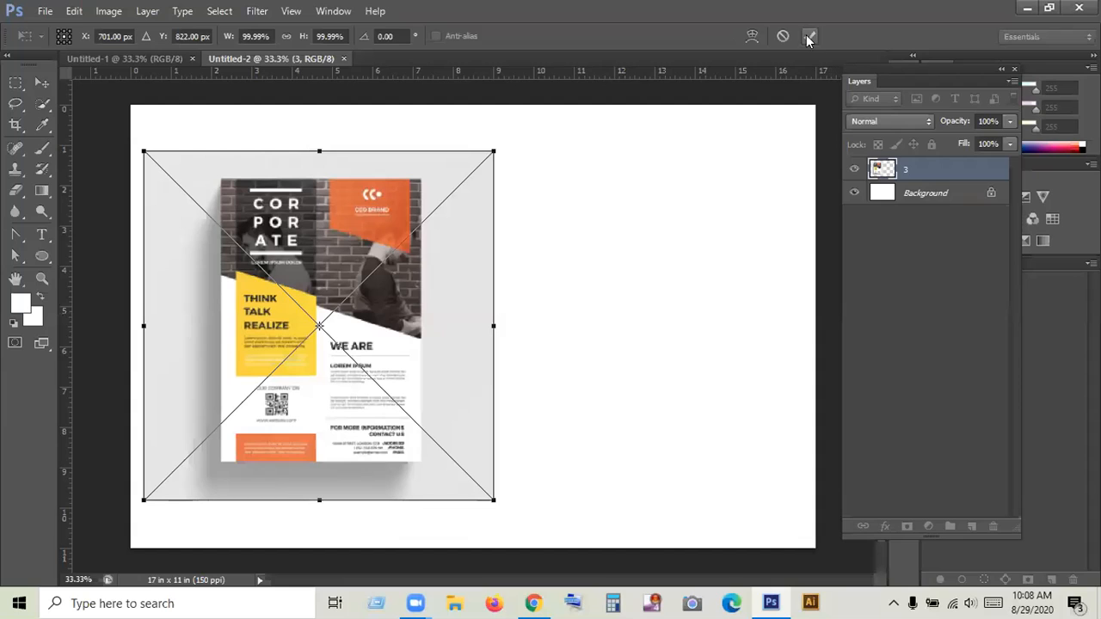
{"action": "left_click", "coordinate": [808, 37]}
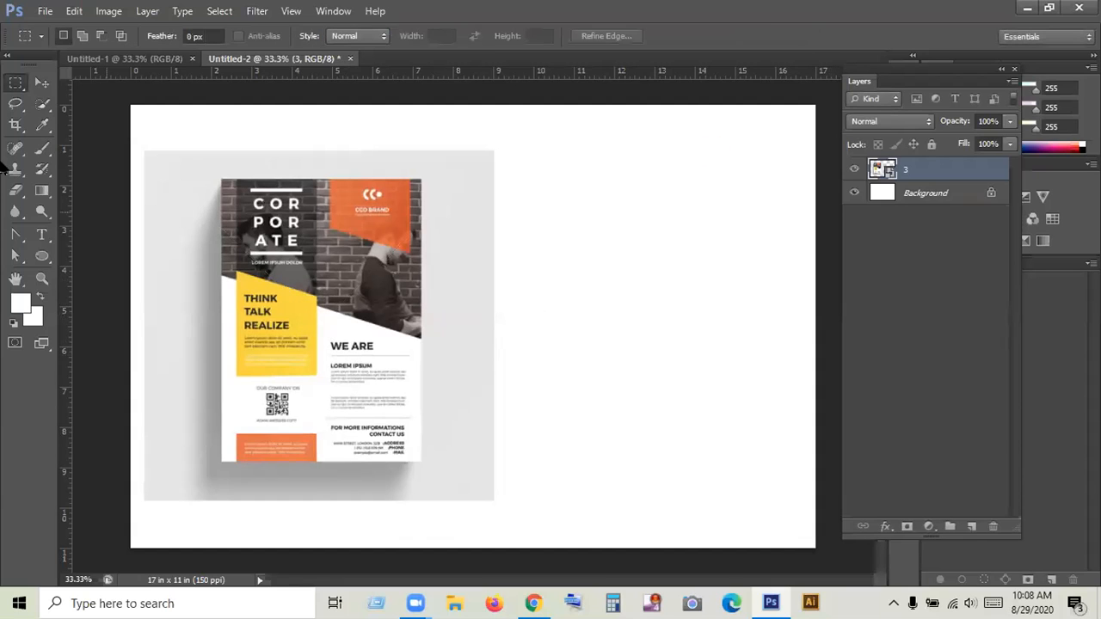
- Scale the corporate flyer image in Untitled-2 to 156.37% and align the flyer with the left half of the canvas
{"action": "key", "text": "v"}
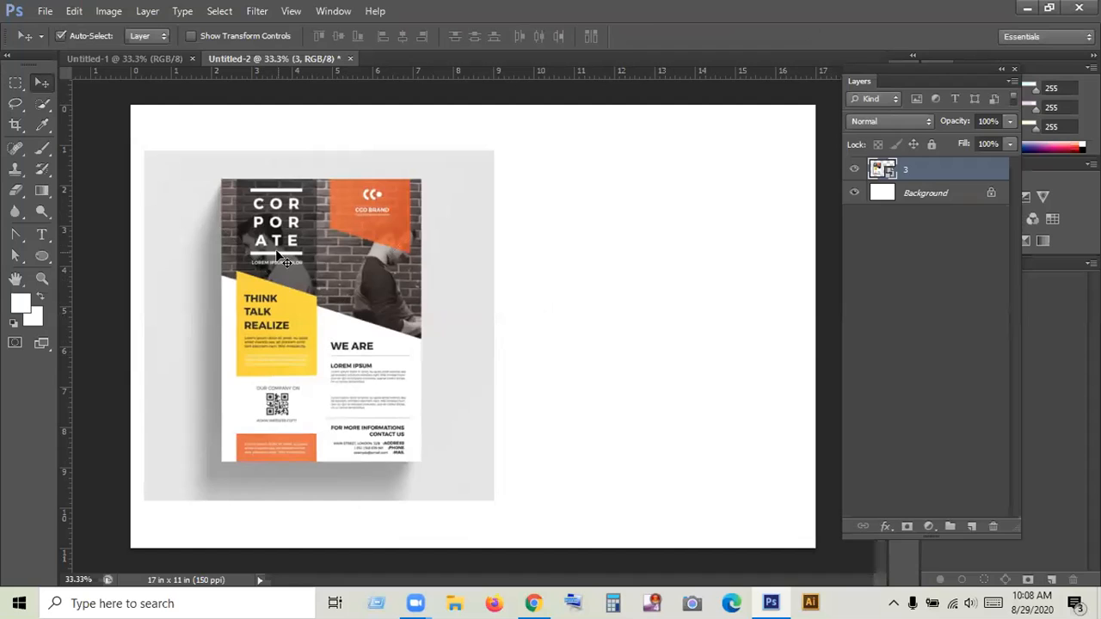
{"action": "key", "text": "ctrl+t"}
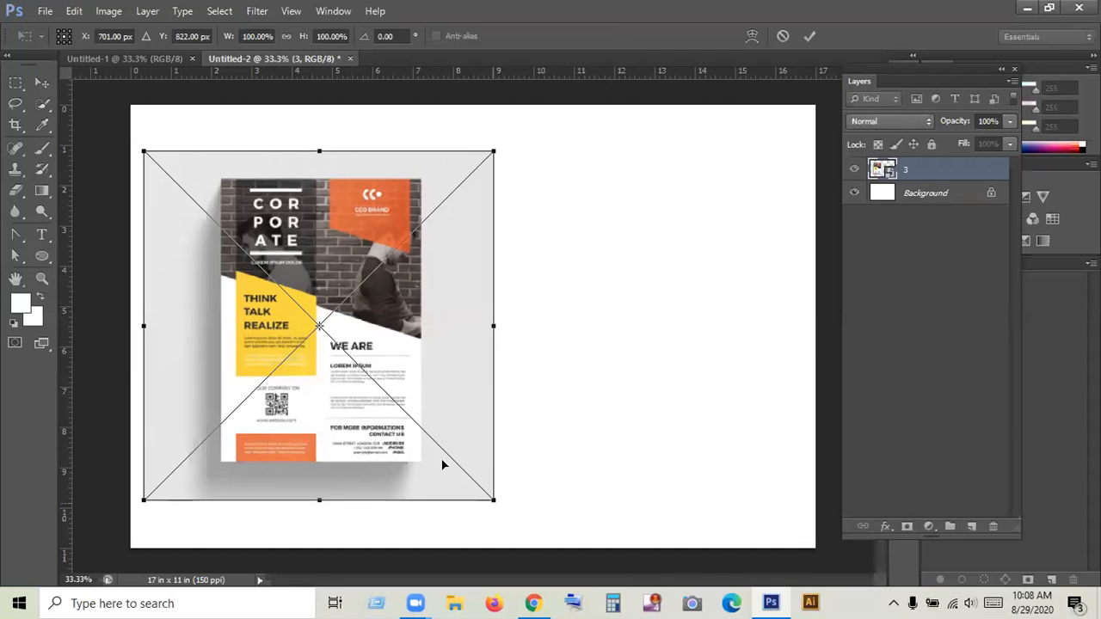
{"action": "left_click_drag", "start_coordinate": [493, 501], "coordinate": [592, 600]}
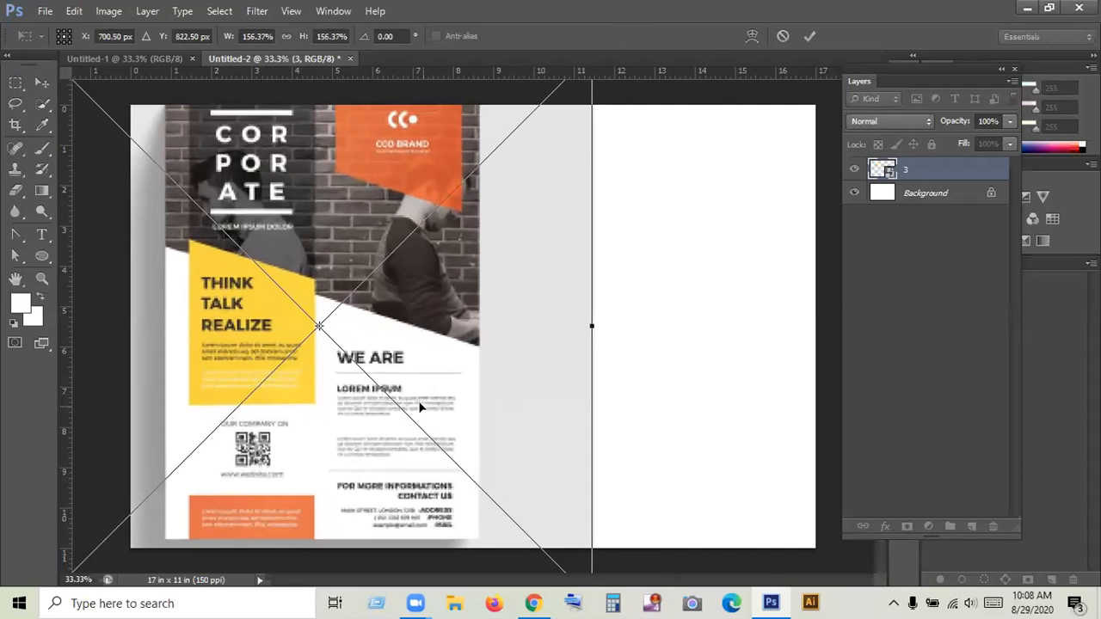
{"action": "left_click_drag", "start_coordinate": [413, 403], "coordinate": [376, 399]}
{"action": "left_click", "coordinate": [810, 36]}
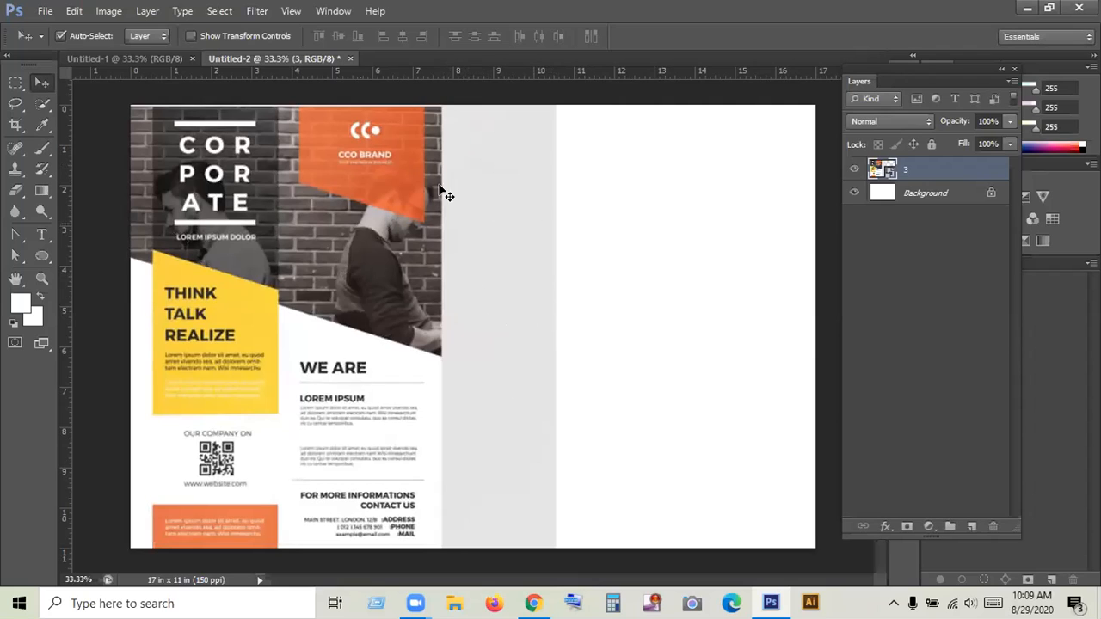
- Create an 8.5 in by 11 in rectangle shape with the Rectangle Tool
{"action": "left_click", "coordinate": [41, 256]}
{"action": "right_click", "coordinate": [41, 256]}
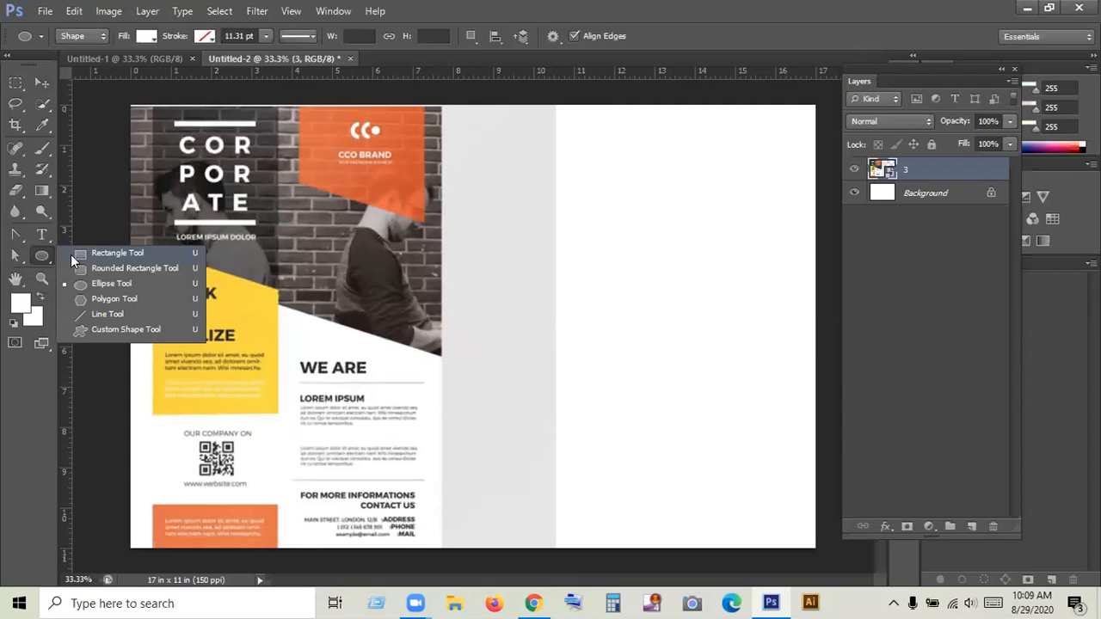
{"action": "left_click", "coordinate": [118, 253]}
{"action": "left_click", "coordinate": [615, 283]}
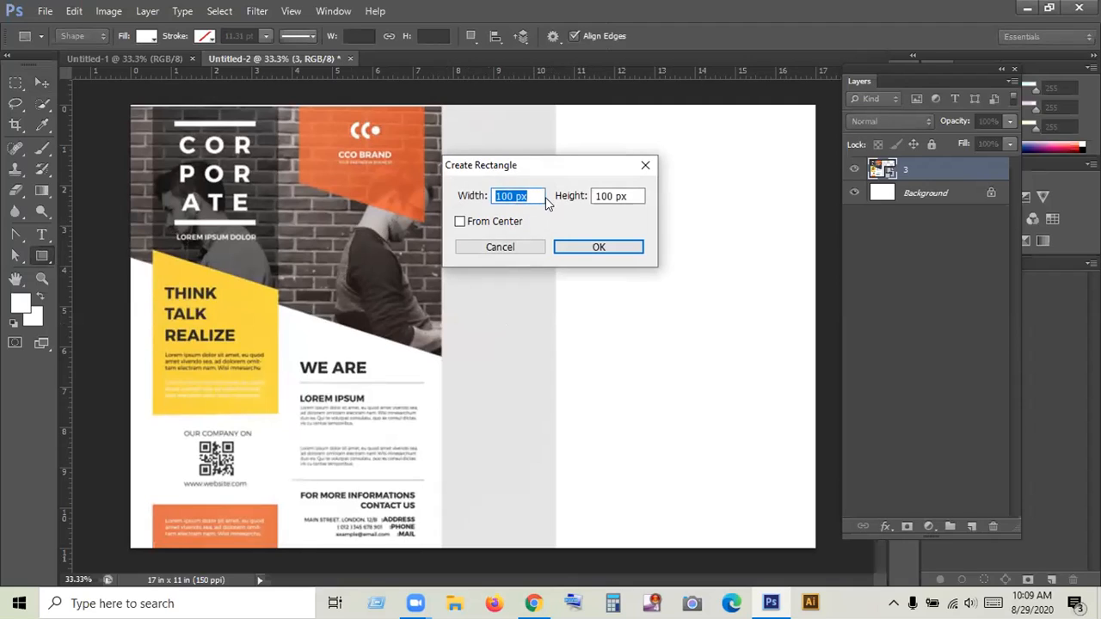
{"action": "type", "text": "8.5 in"}
{"action": "key", "text": "Tab"}
{"action": "type", "text": "11 in"}
{"action": "left_click", "coordinate": [593, 249]}
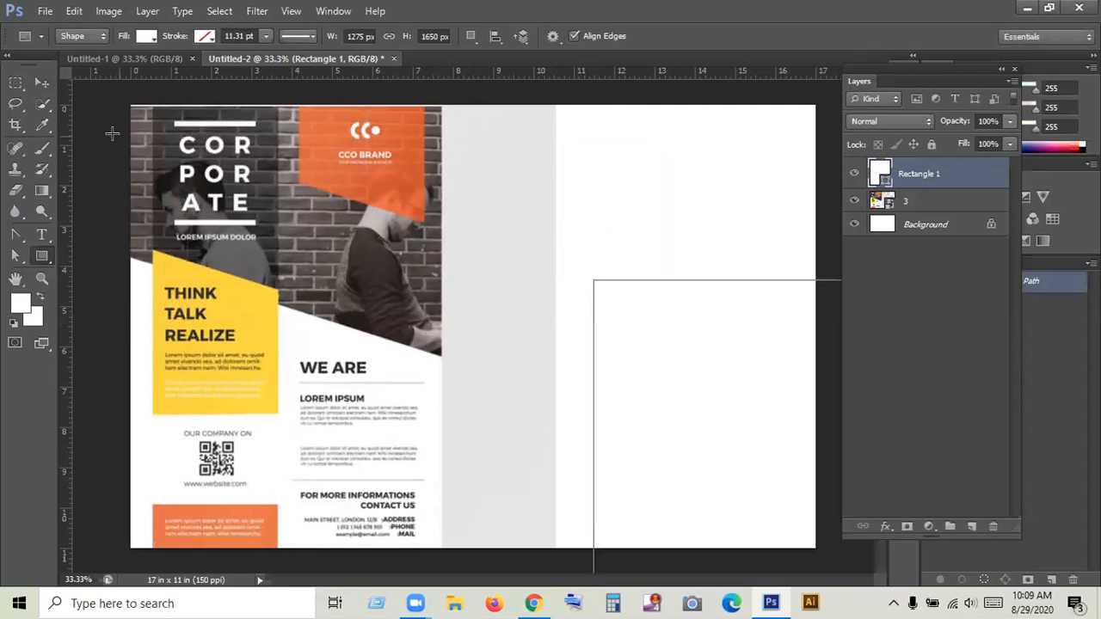
- Fill the rectangle with light green and move it over the flyer on the left half of the canvas
{"action": "left_click", "coordinate": [148, 37]}
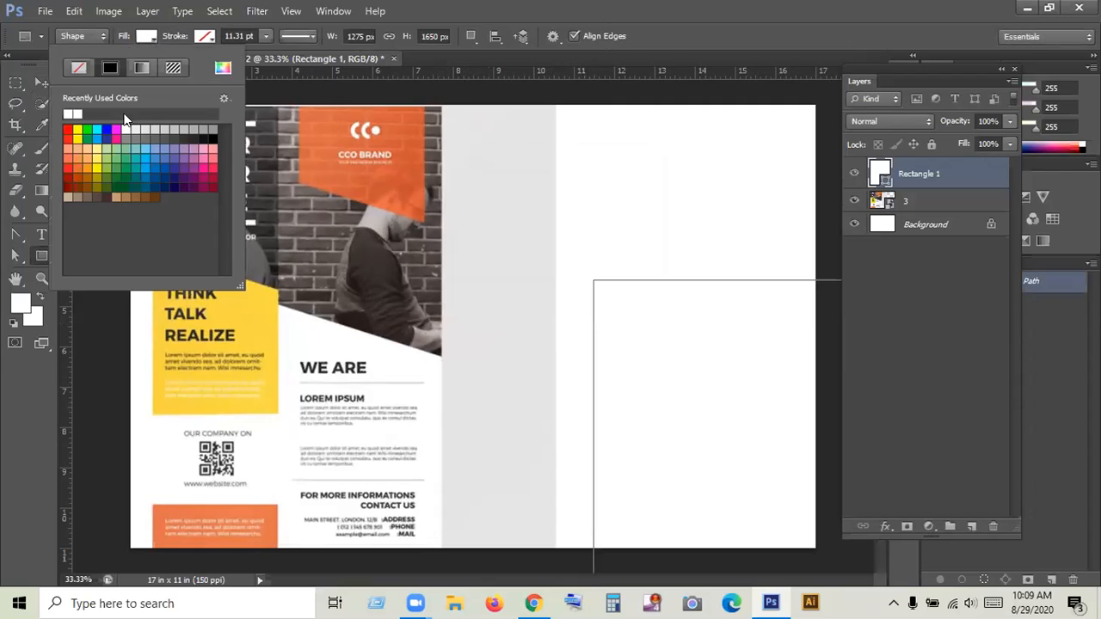
{"action": "left_click", "coordinate": [110, 155]}
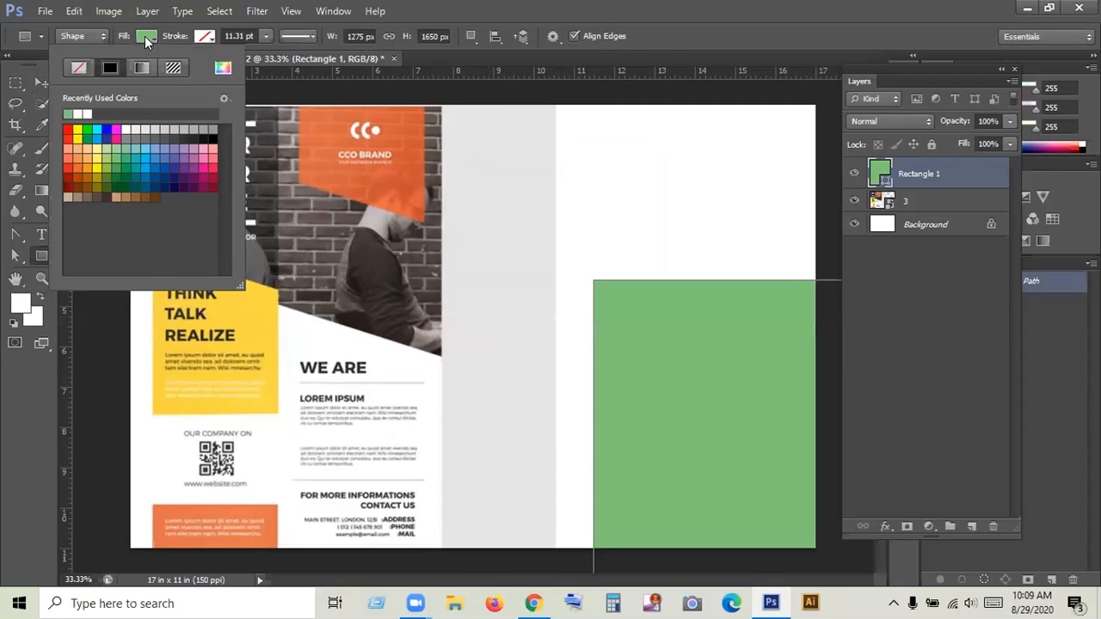
{"action": "left_click", "coordinate": [145, 36]}
{"action": "left_click", "coordinate": [41, 79]}
{"action": "mouse_move", "coordinate": [266, 207]}
{"action": "left_mouse_down"}
{"action": "mouse_move", "coordinate": [183, 177]}
{"action": "mouse_move", "coordinate": [254, 210]}
{"action": "left_mouse_up"}
{"action": "left_click_drag", "start_coordinate": [408, 254], "coordinate": [196, 188]}
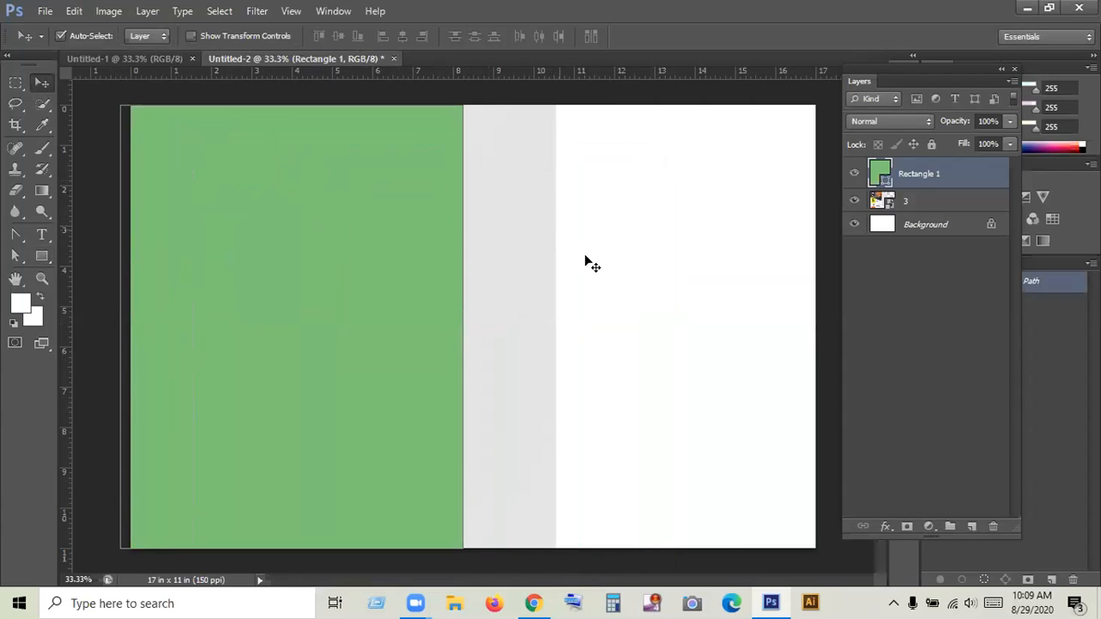
- Move layer 3 above the green rectangle and clip the flyer image to the rectangle
{"action": "left_click", "coordinate": [914, 188], "text": "alt"}
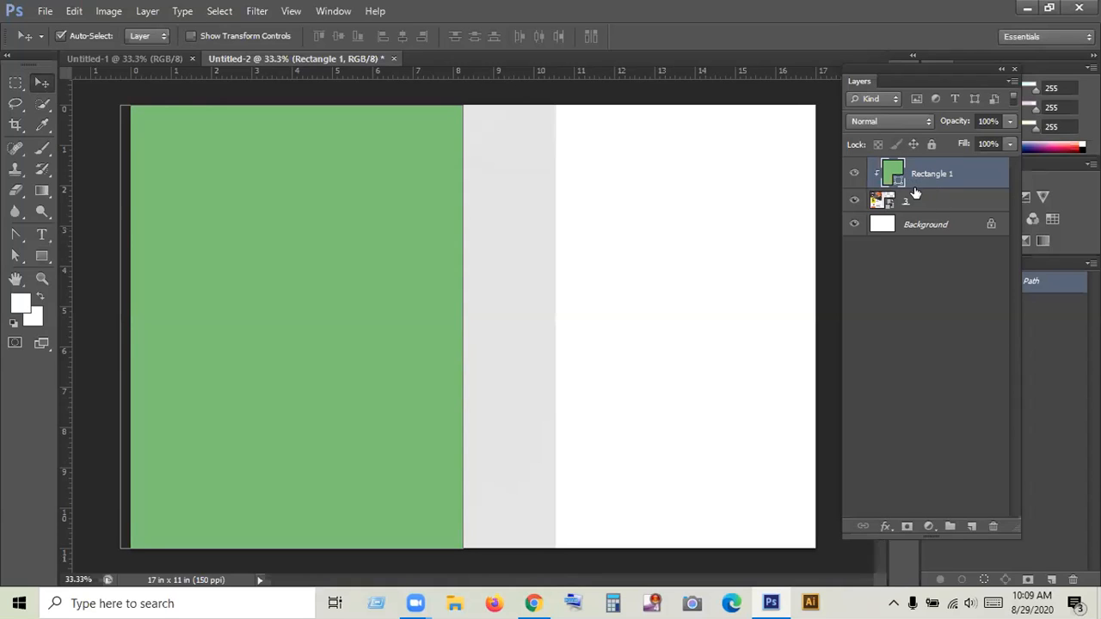
{"action": "left_click", "coordinate": [917, 187], "text": "alt"}
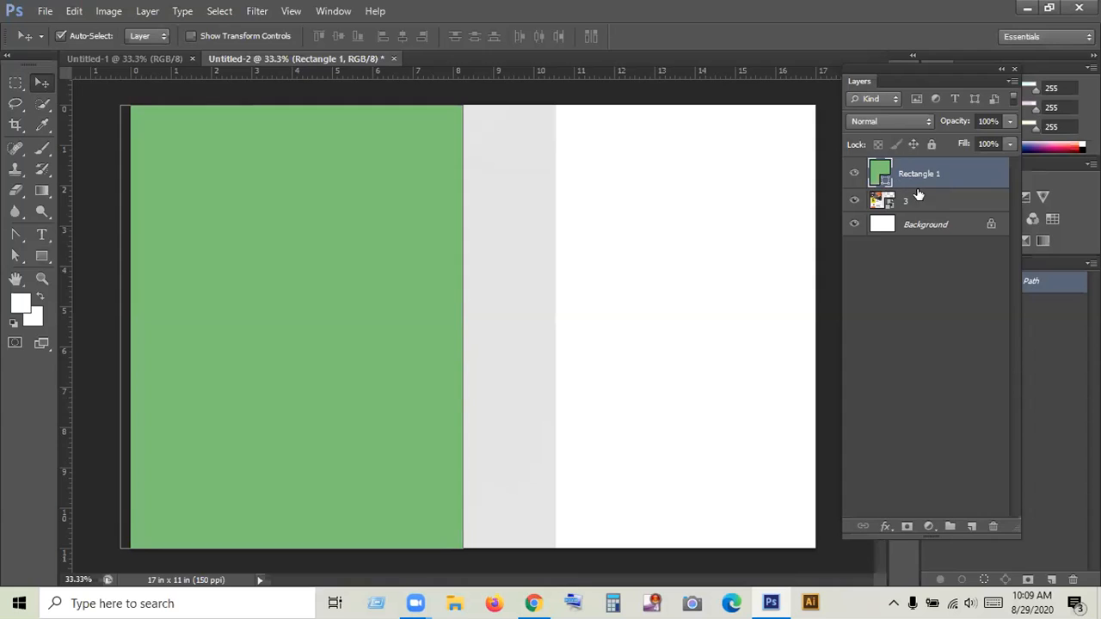
{"action": "left_click_drag", "start_coordinate": [906, 206], "coordinate": [910, 178]}
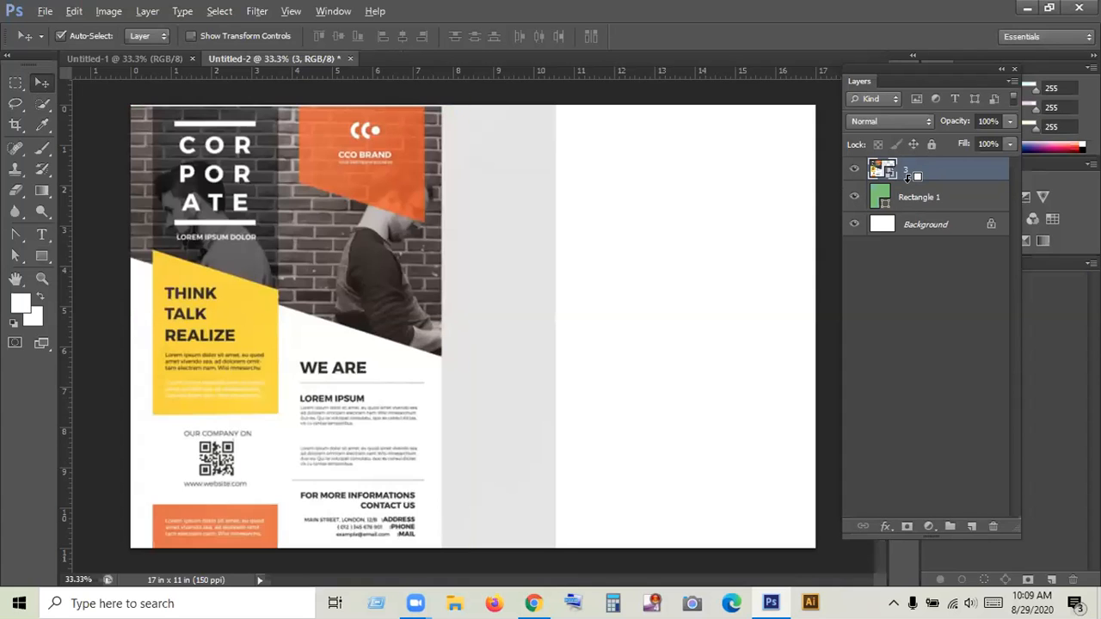
{"action": "left_click", "coordinate": [907, 174], "text": "alt"}
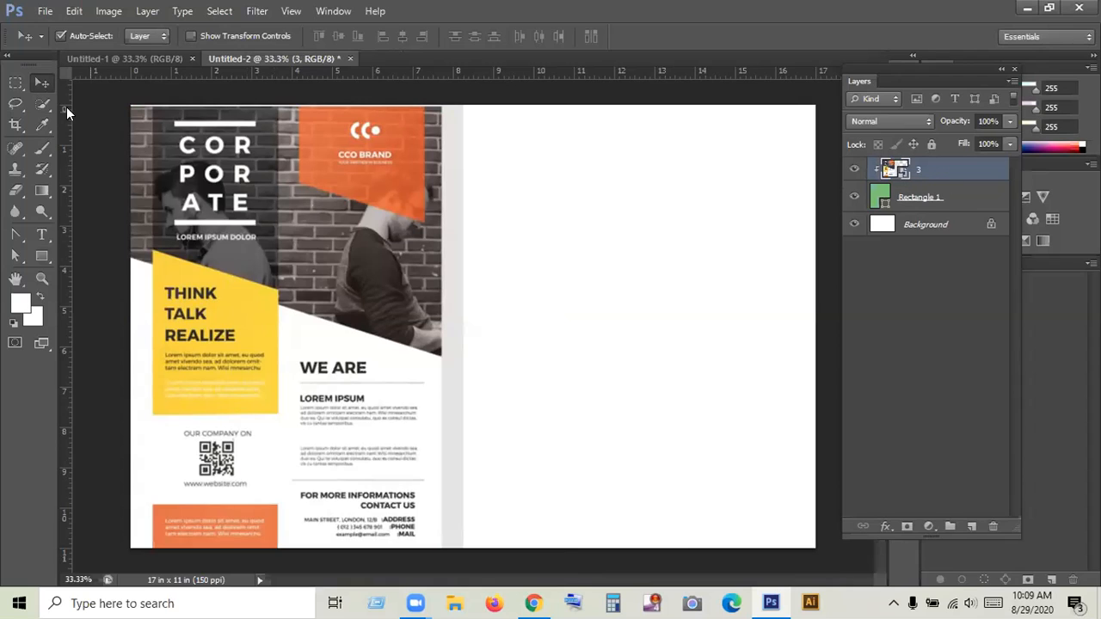
{"action": "left_click", "coordinate": [511, 307]}
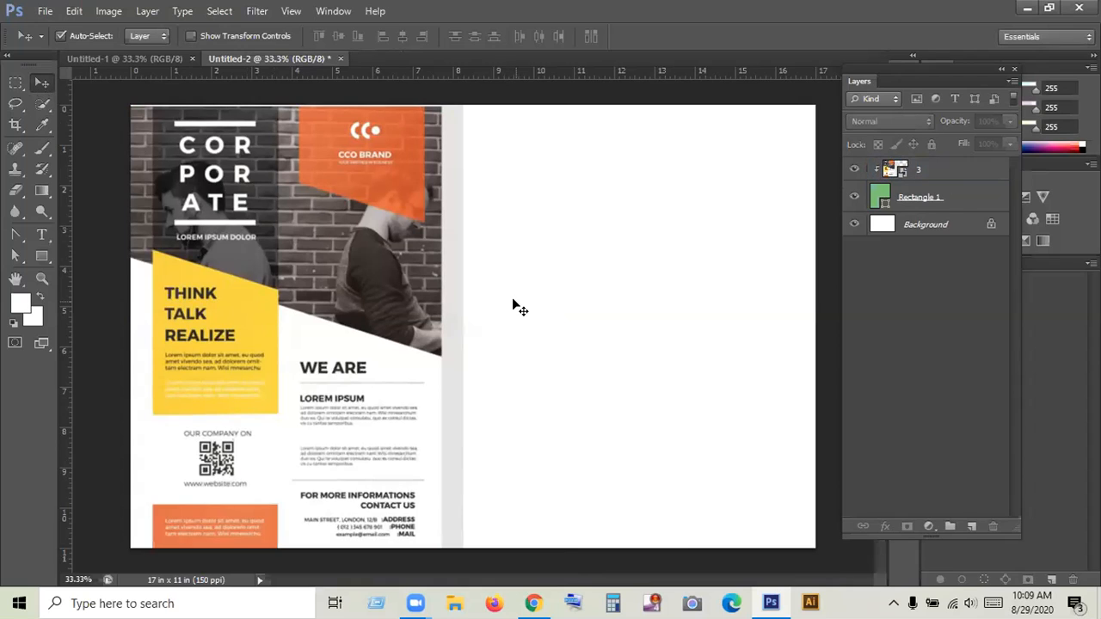
{"action": "left_click", "coordinate": [911, 175]}
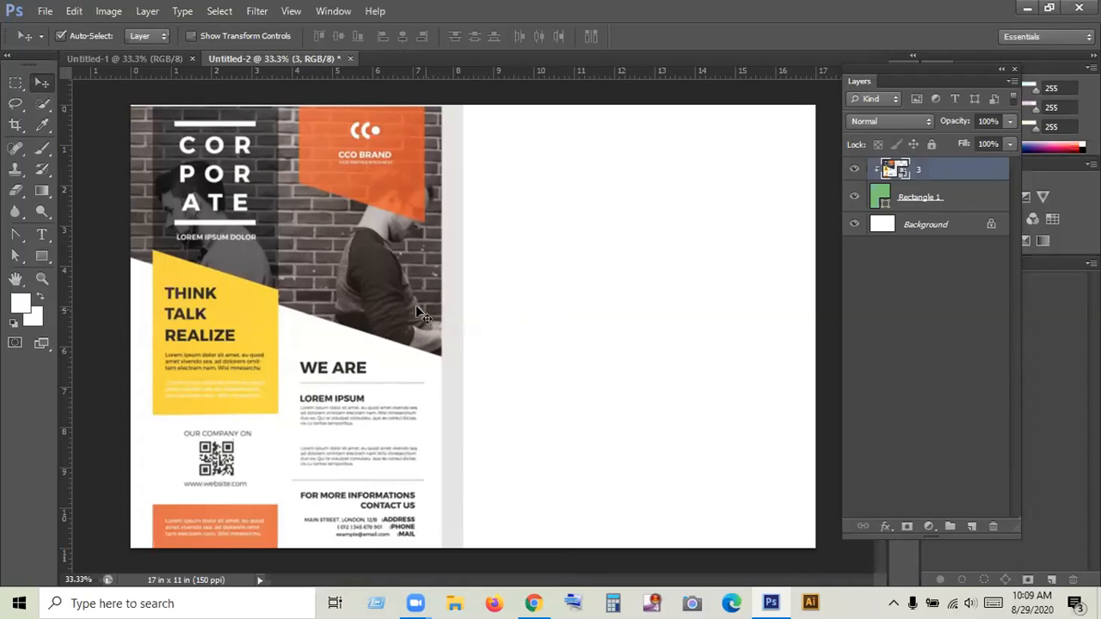
{"action": "left_click", "coordinate": [557, 309]}
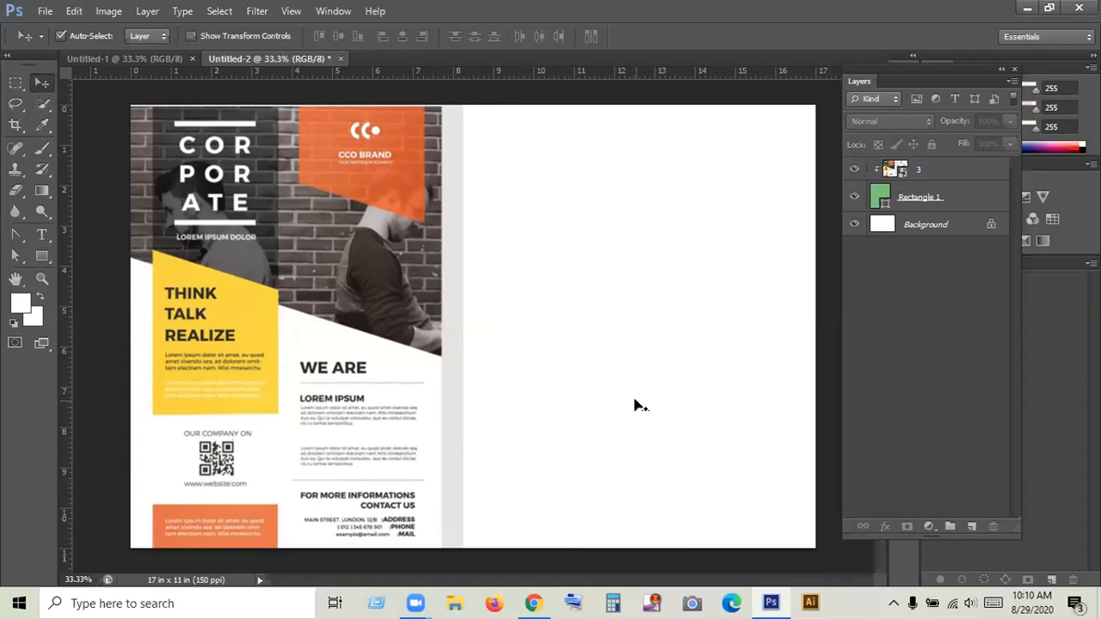
{"action": "left_click", "coordinate": [914, 168]}
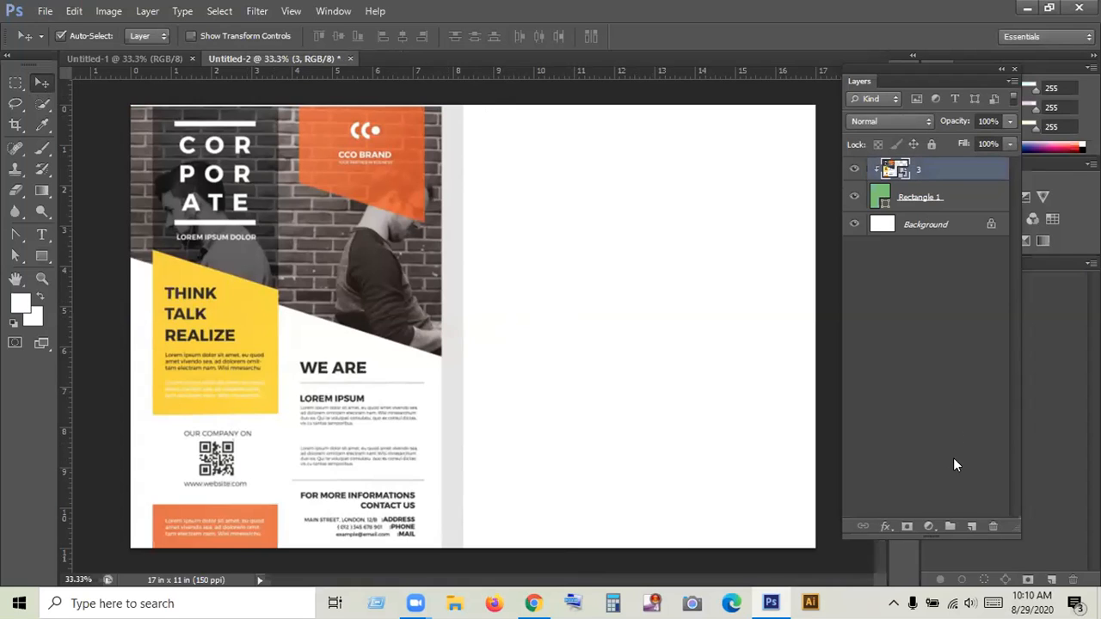
{"action": "left_click", "coordinate": [990, 526]}
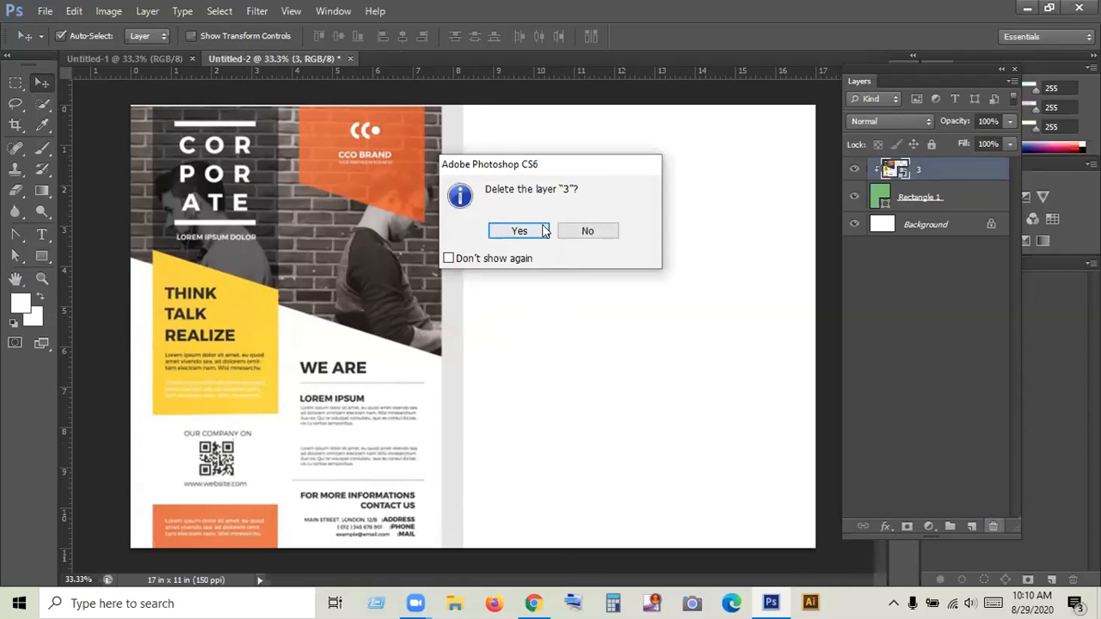
{"action": "left_click", "coordinate": [585, 230]}
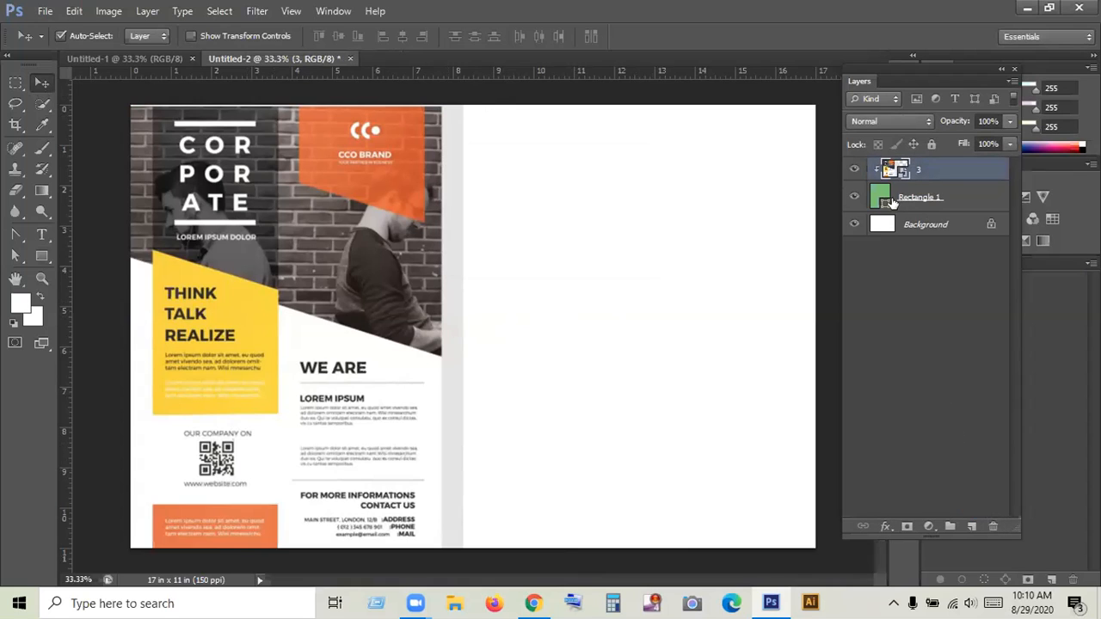
- Release layer 3's clipping mask from the green rectangle
{"action": "left_click_drag", "start_coordinate": [914, 172], "coordinate": [573, 491]}
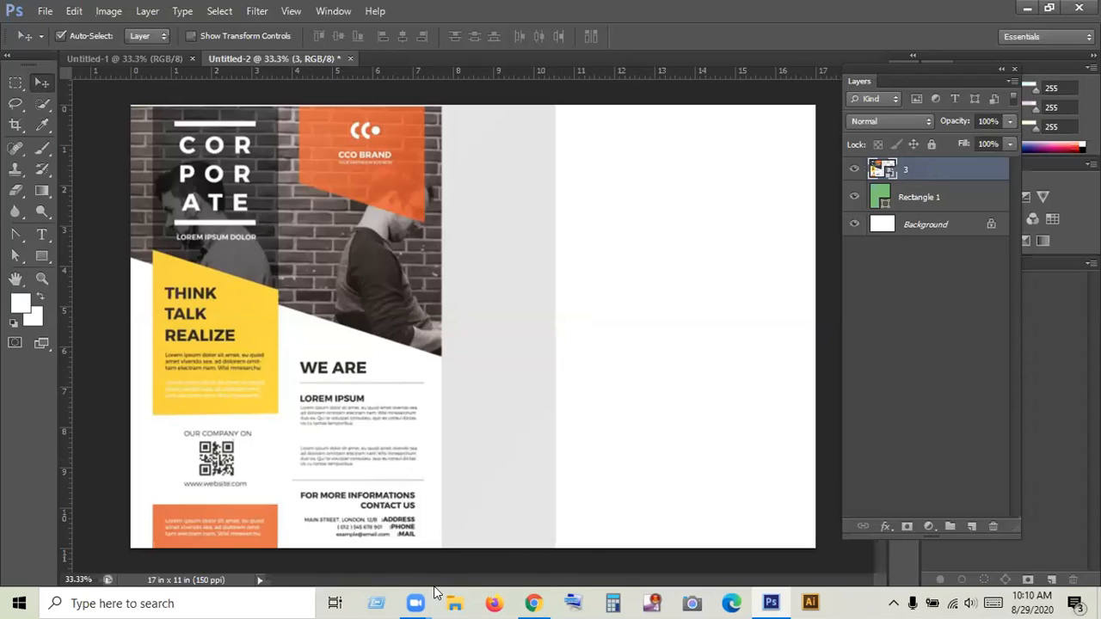
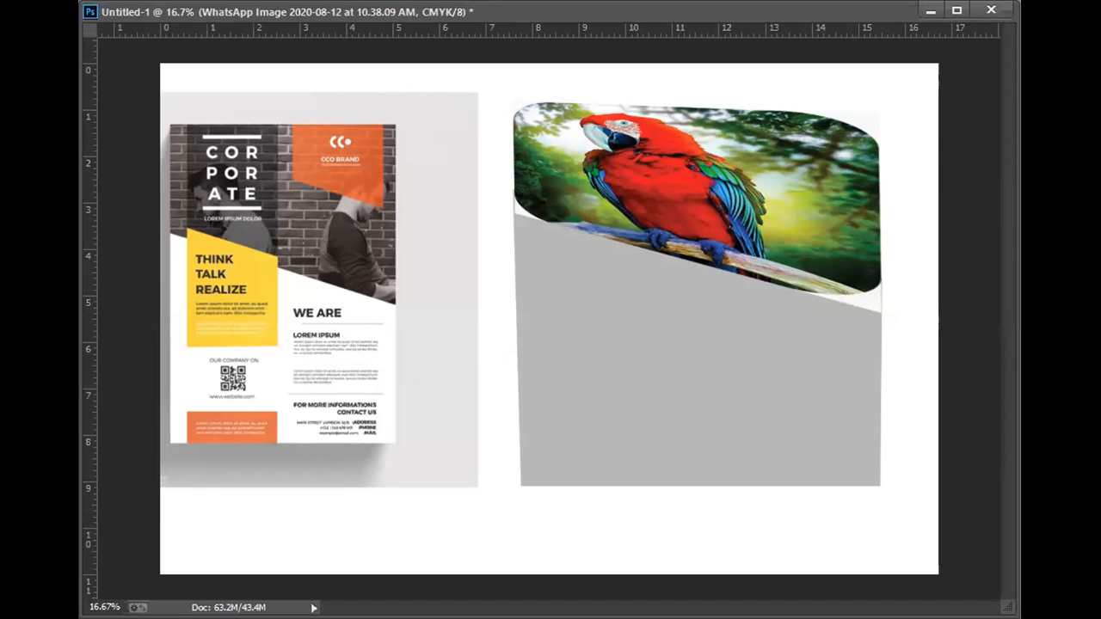
- Hide Layer 0, layer 3 and Rectangle 1 so that only the placed parrot image shows, and uncover the parrot
{"action": "key", "text": "F7"}
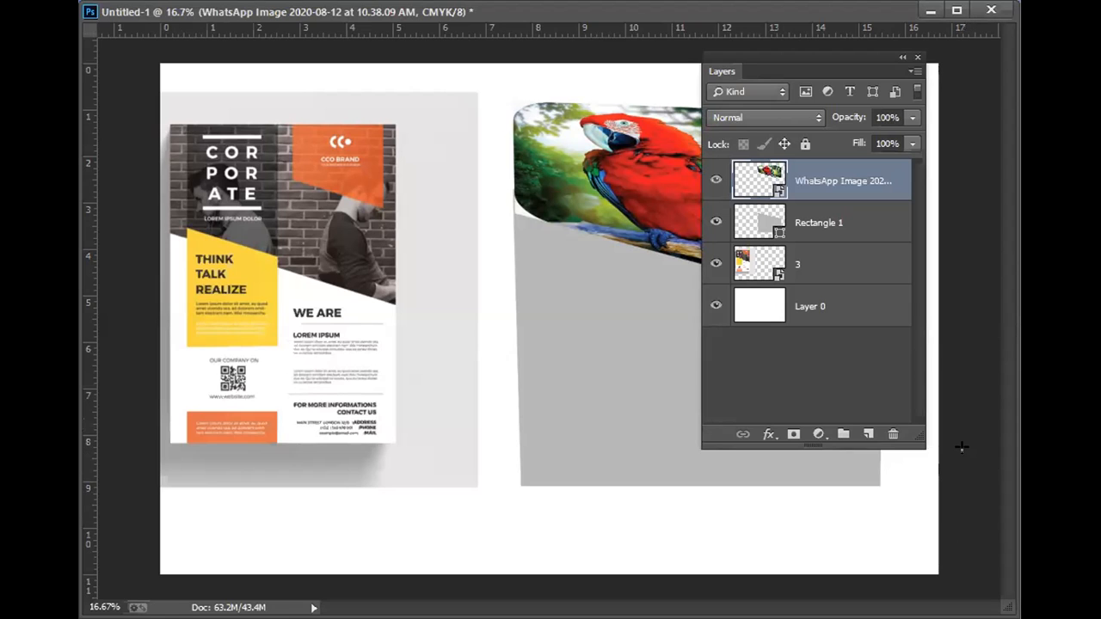
{"action": "left_click", "coordinate": [715, 306]}
{"action": "left_click", "coordinate": [716, 264]}
{"action": "left_click", "coordinate": [716, 222]}
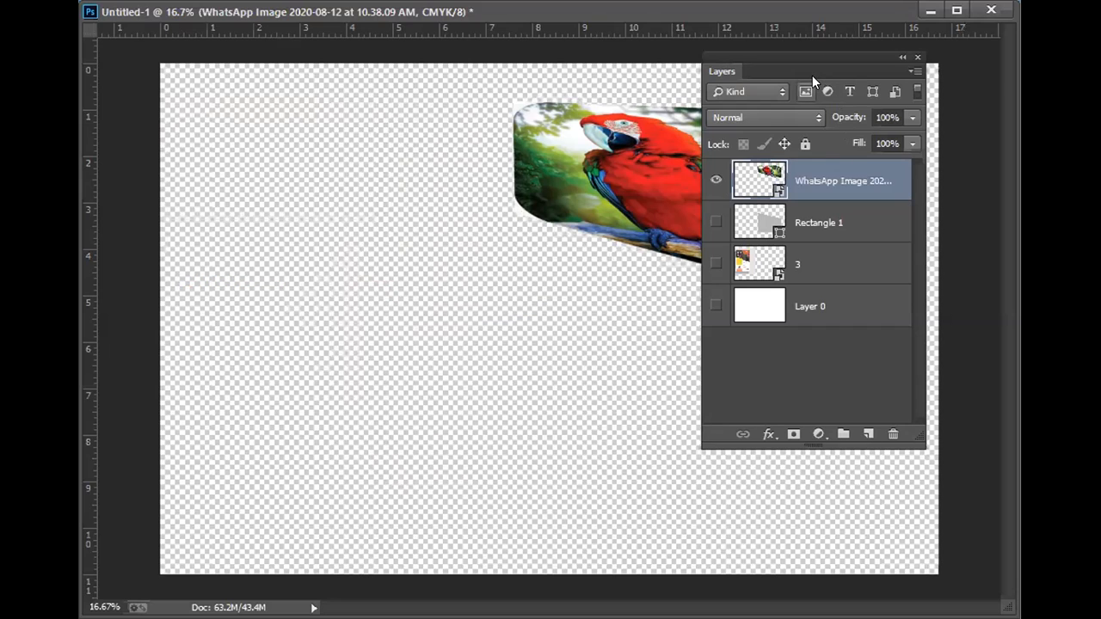
{"action": "left_click_drag", "start_coordinate": [805, 81], "coordinate": [290, 131]}
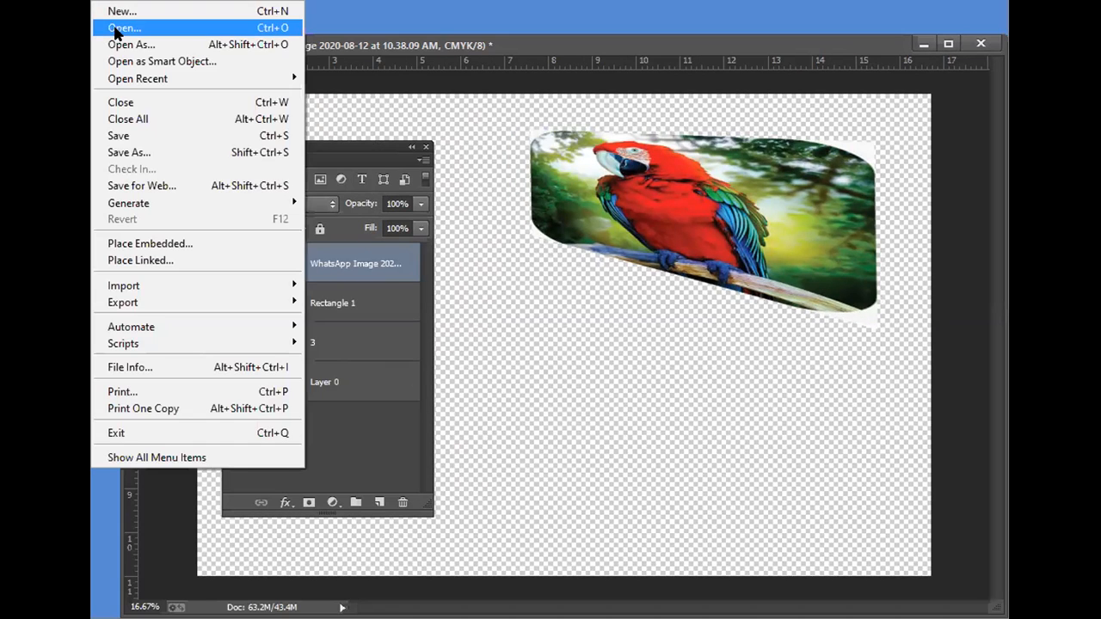
- Open the parrot picture "WhatsApp Image 2020-08-12 at 10.38.09 AM.jpeg" as its own document and hide the layer list
{"action": "left_click", "coordinate": [46, 27]}
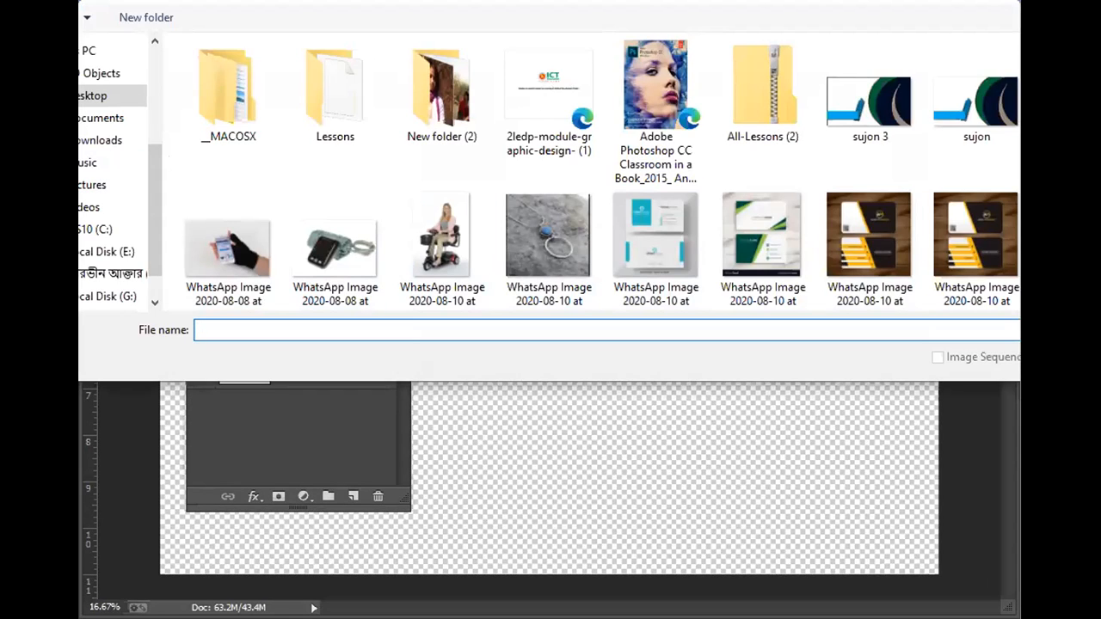
{"action": "scroll", "coordinate": [602, 186], "scroll_direction": "down", "scroll_amount": 5}
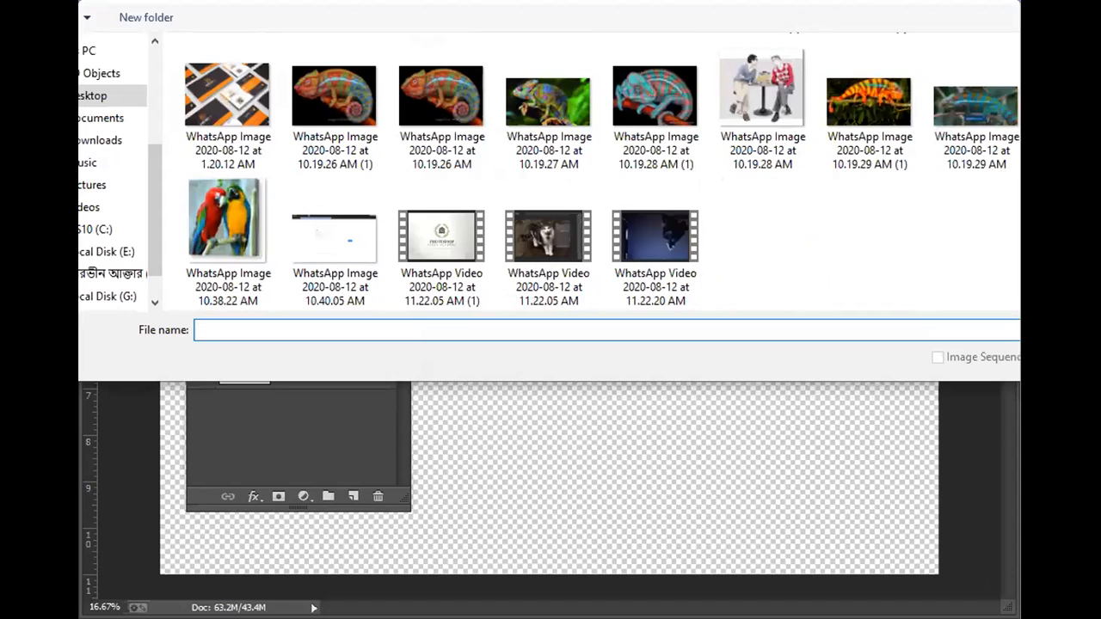
{"action": "left_click", "coordinate": [1081, 108]}
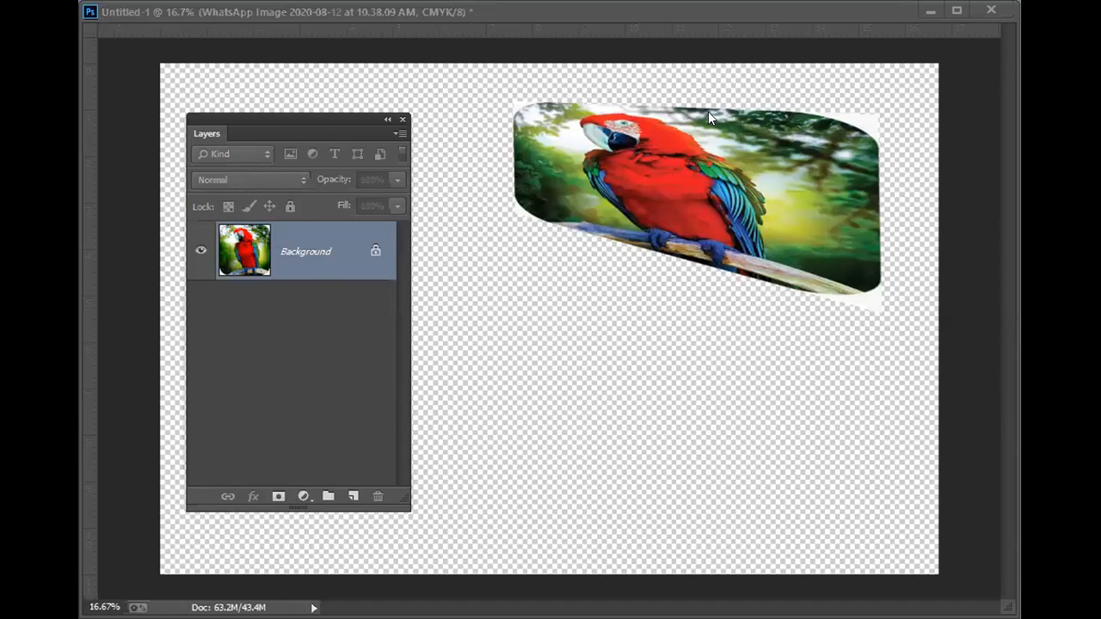
{"action": "key", "text": "F7"}
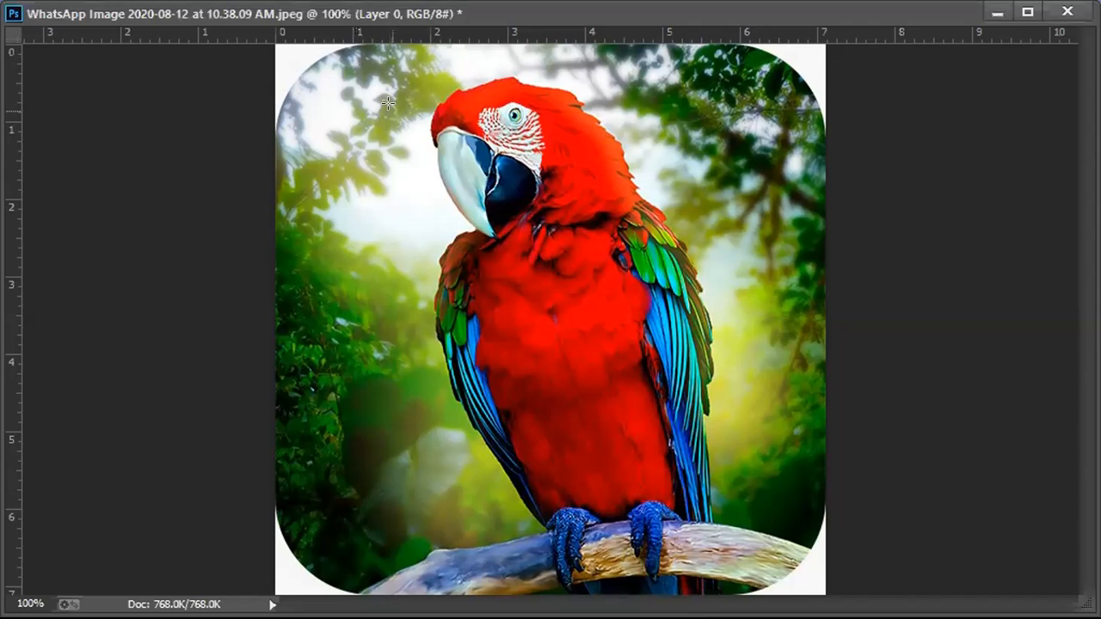
- Try a straight-edged lasso selection around the parrot's head and back, and deselect it
{"action": "left_click", "coordinate": [430, 85]}
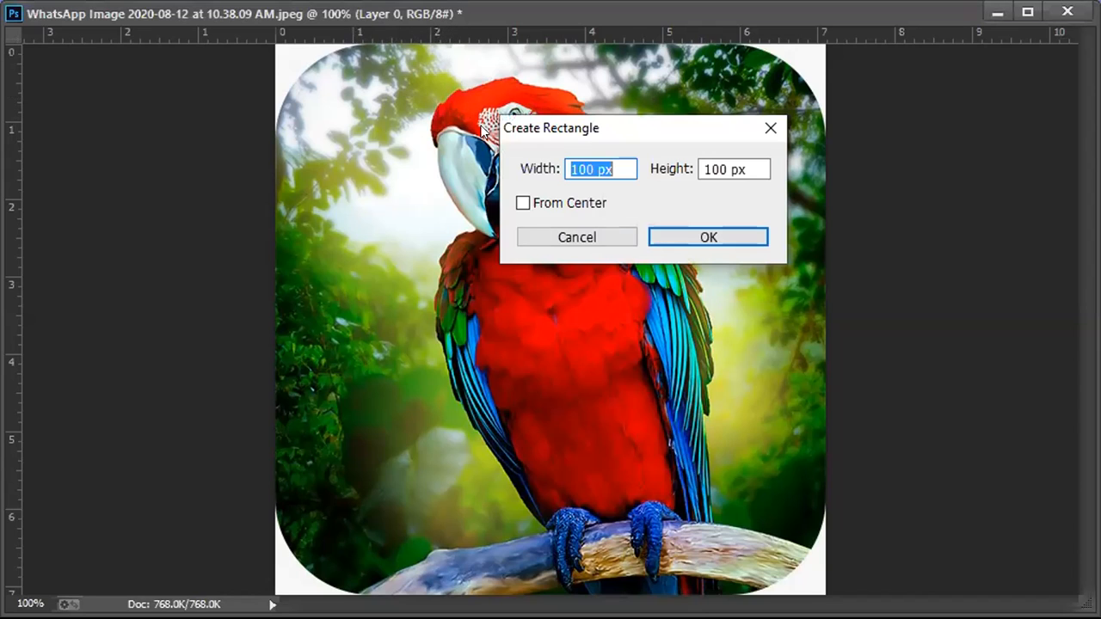
{"action": "key", "text": "Escape"}
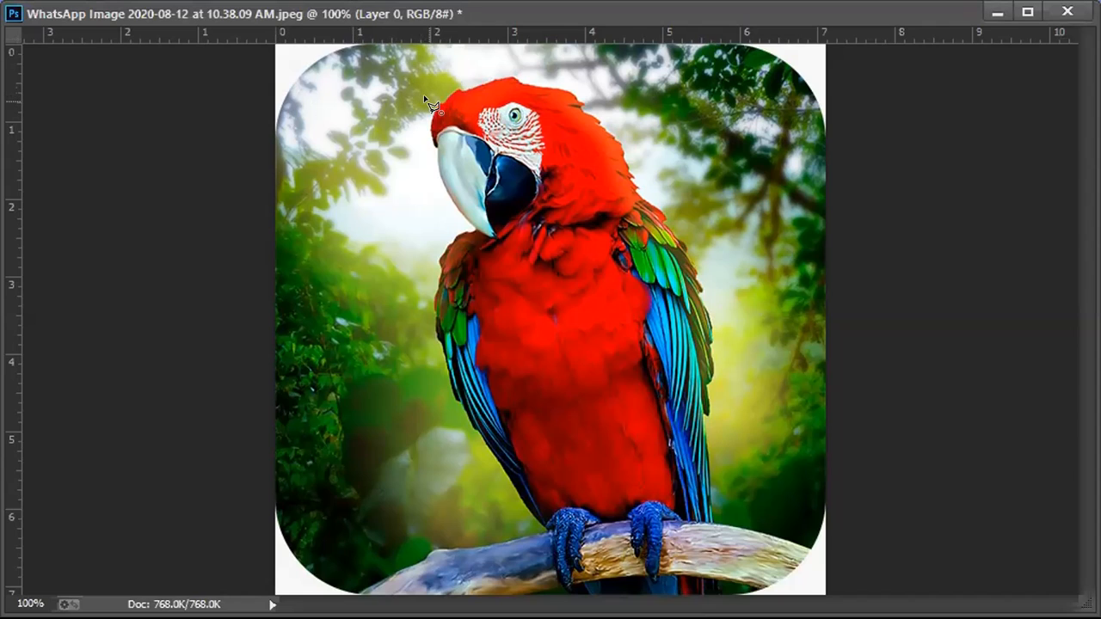
{"action": "left_click", "coordinate": [480, 77]}
{"action": "left_click", "coordinate": [528, 76]}
{"action": "left_click", "coordinate": [545, 78]}
{"action": "left_click", "coordinate": [591, 98]}
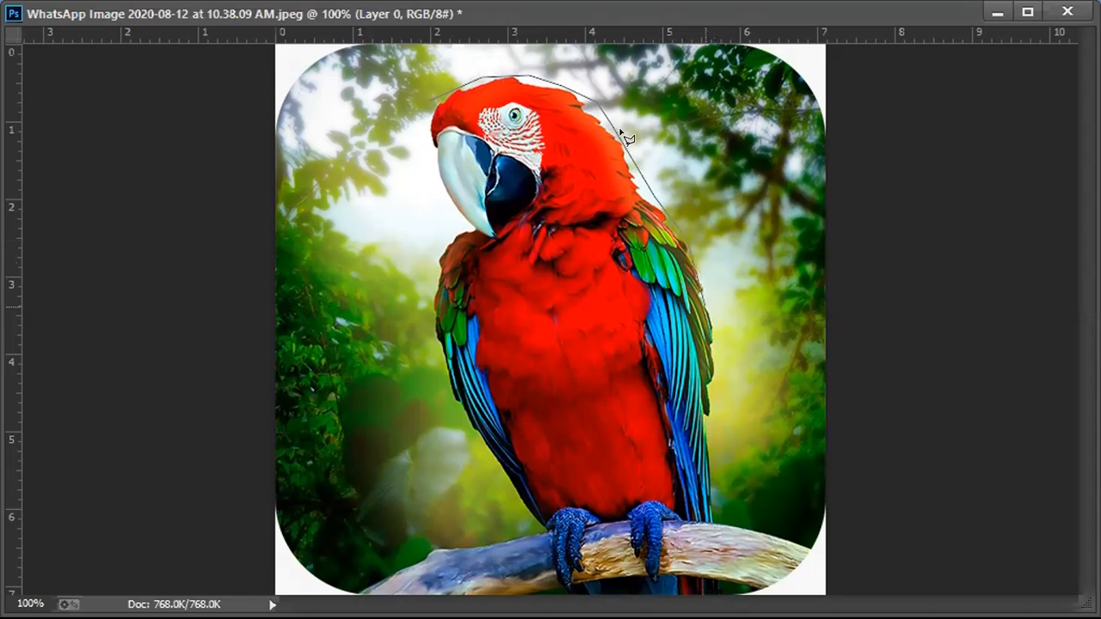
{"action": "double_click", "coordinate": [627, 137]}
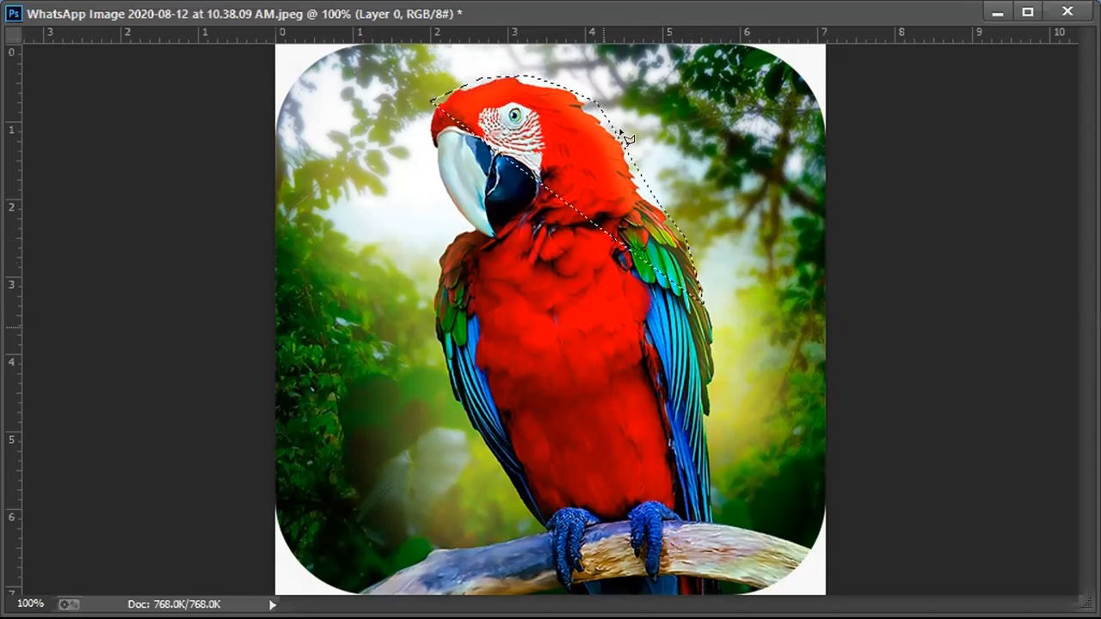
{"action": "key", "text": "ctrl+d"}
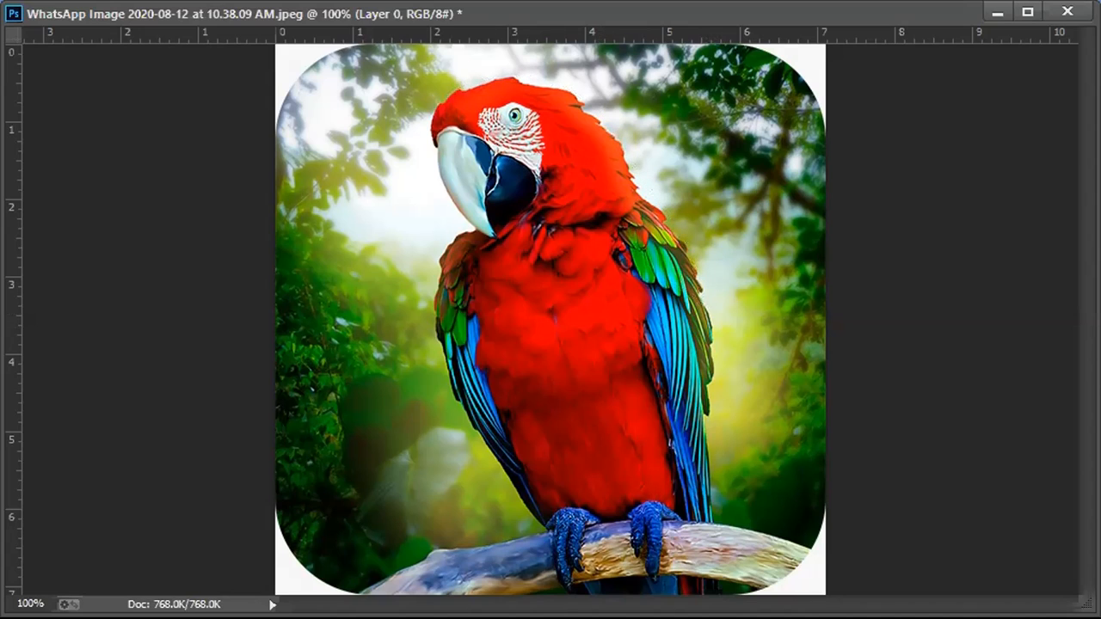
- Select the parrot's head, beak, body, wing and tail with the Quick Selection Tool
{"action": "right_click", "coordinate": [1, 43]}
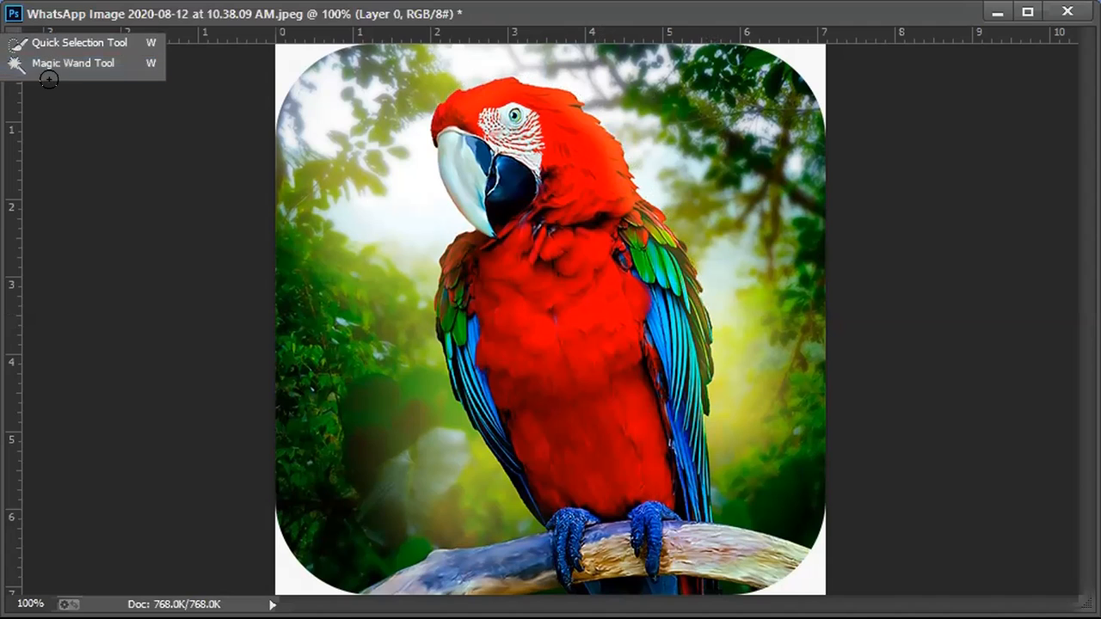
{"action": "left_click", "coordinate": [59, 43]}
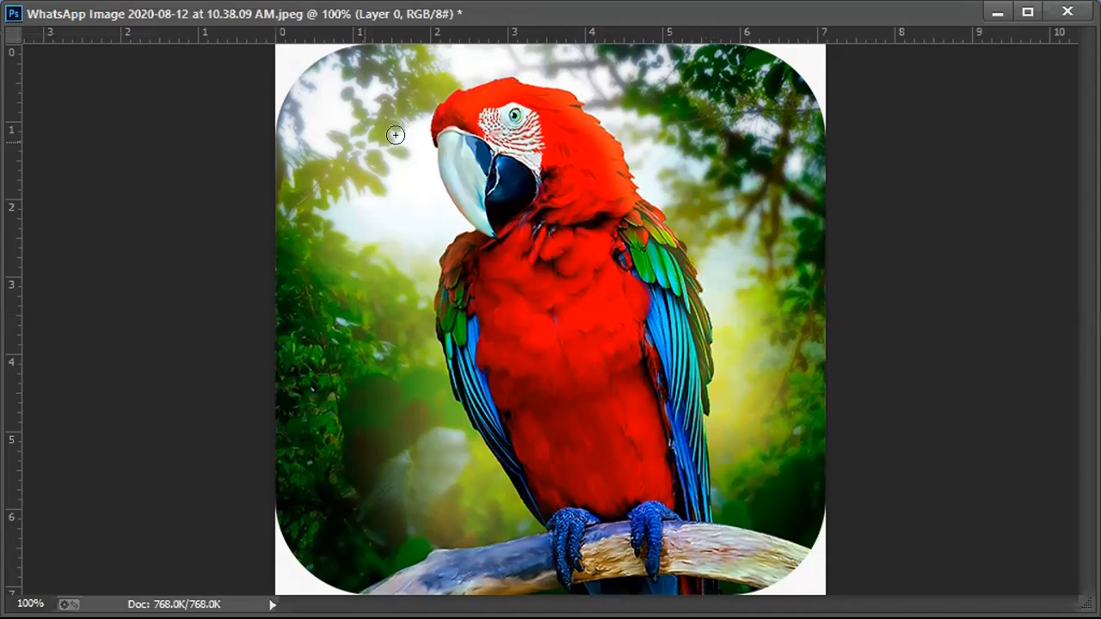
{"action": "mouse_move", "coordinate": [448, 97]}
{"action": "left_mouse_down"}
{"action": "mouse_move", "coordinate": [511, 115]}
{"action": "mouse_move", "coordinate": [513, 127]}
{"action": "mouse_move", "coordinate": [551, 131]}
{"action": "left_mouse_up"}
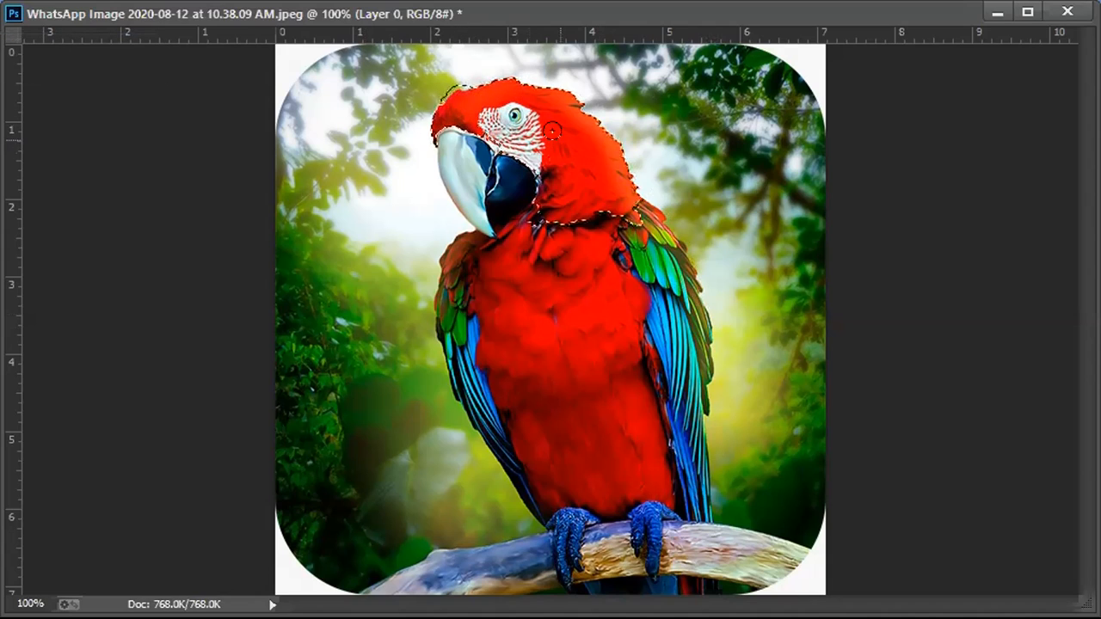
{"action": "mouse_move", "coordinate": [465, 192]}
{"action": "left_mouse_down"}
{"action": "mouse_move", "coordinate": [464, 262]}
{"action": "mouse_move", "coordinate": [555, 296]}
{"action": "mouse_move", "coordinate": [589, 447]}
{"action": "mouse_move", "coordinate": [689, 348]}
{"action": "mouse_move", "coordinate": [684, 288]}
{"action": "mouse_move", "coordinate": [649, 225]}
{"action": "left_mouse_up"}
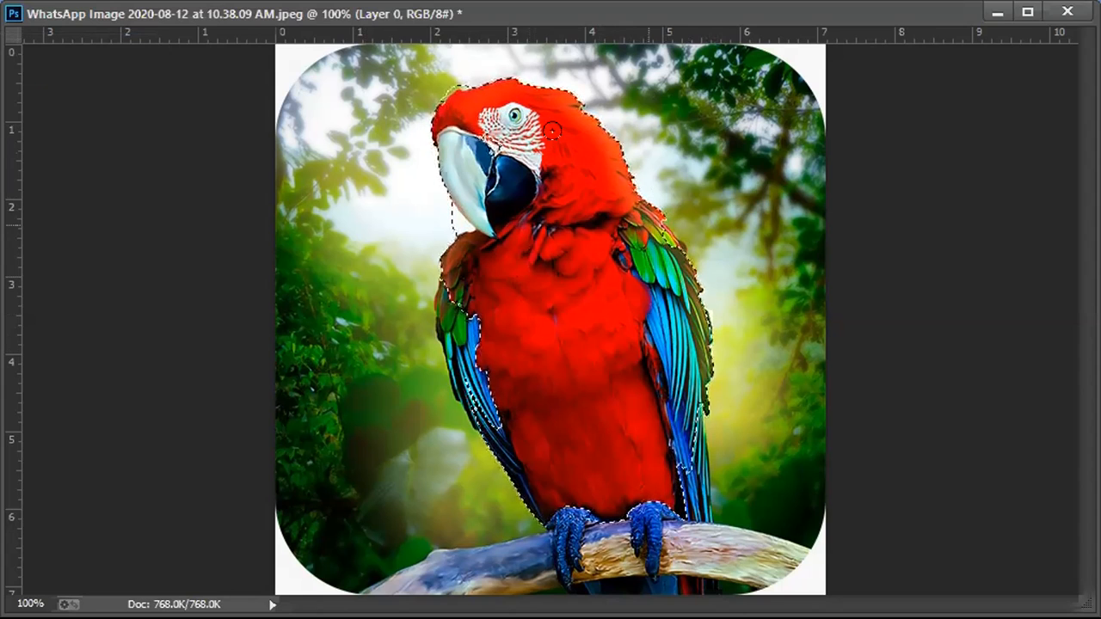
{"action": "left_click_drag", "start_coordinate": [686, 484], "coordinate": [695, 525]}
{"action": "left_click_drag", "start_coordinate": [604, 585], "coordinate": [637, 580]}
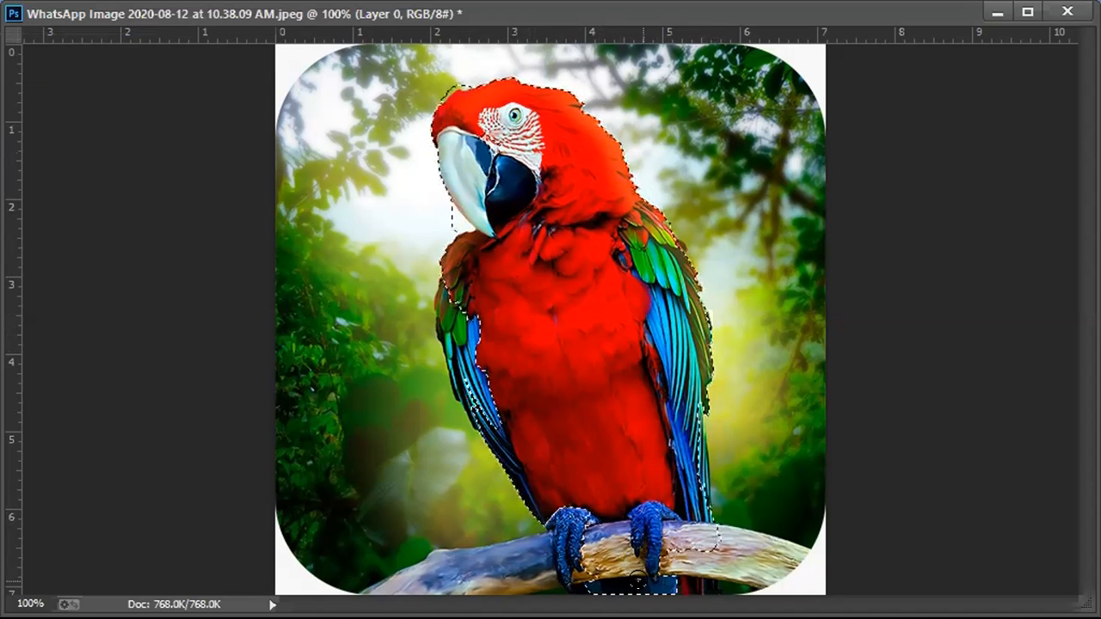
- Extend the quick selection over the branch and the parrot's left-hand wing, and subtract the background beside the lower body
{"action": "left_click", "coordinate": [766, 560]}
{"action": "left_click_drag", "start_coordinate": [552, 535], "coordinate": [449, 560]}
{"action": "left_click_drag", "start_coordinate": [534, 521], "coordinate": [517, 460]}
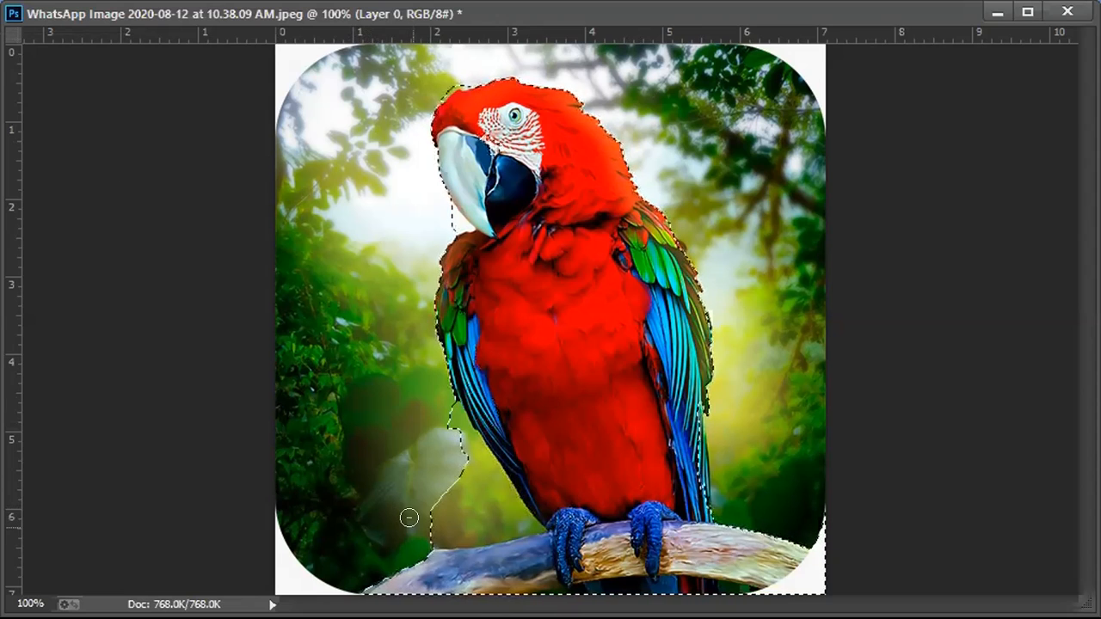
{"action": "left_click_drag", "start_coordinate": [416, 517], "coordinate": [516, 520]}
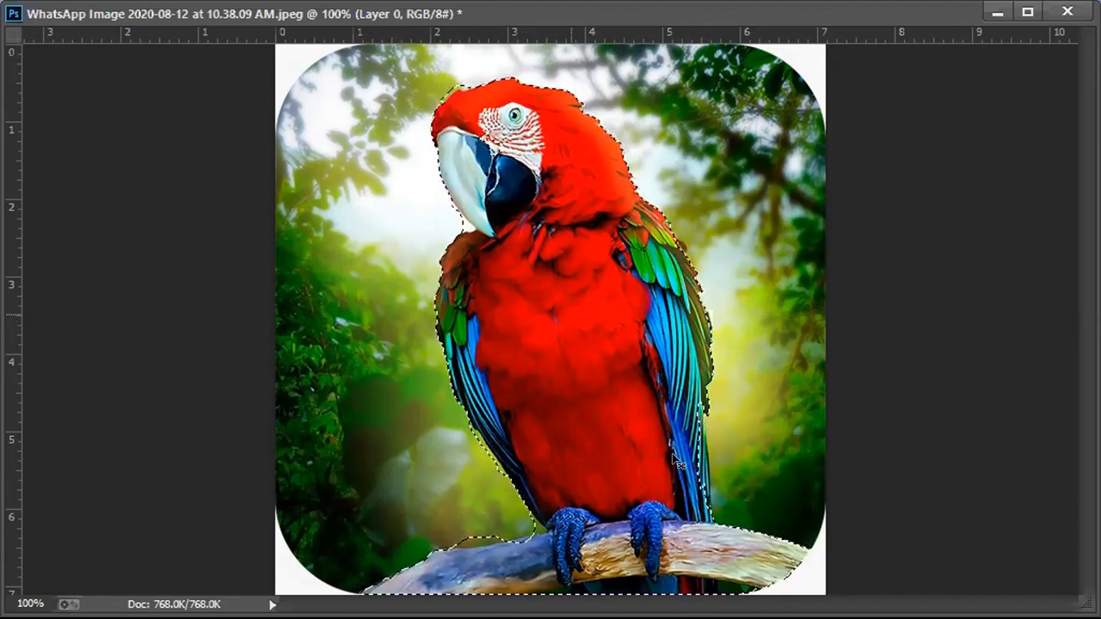
- Try to move the selected parrot past the right edge of its canvas, and undo the move
{"action": "left_click_drag", "start_coordinate": [677, 462], "coordinate": [954, 191]}
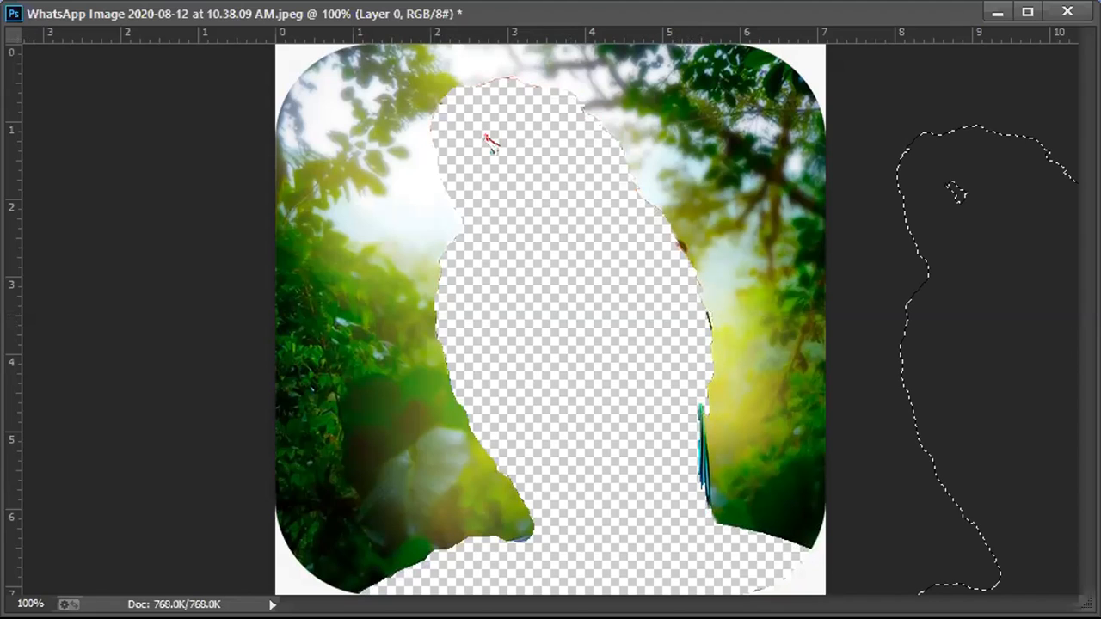
{"action": "left_click_drag", "start_coordinate": [1031, 358], "coordinate": [972, 343]}
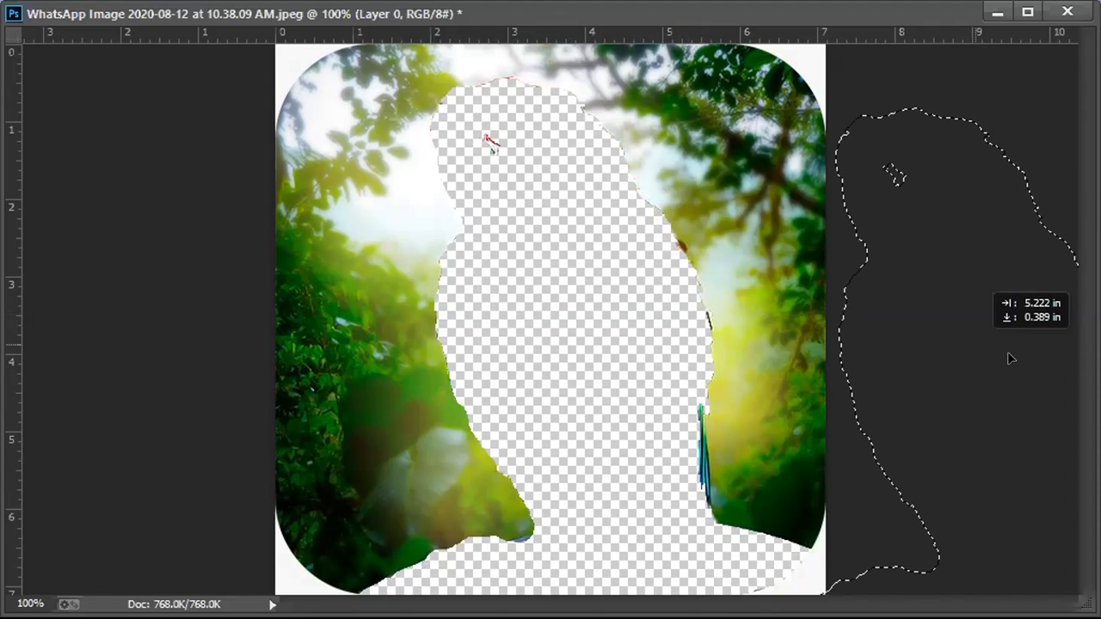
{"action": "left_click_drag", "start_coordinate": [1010, 358], "coordinate": [1085, 436]}
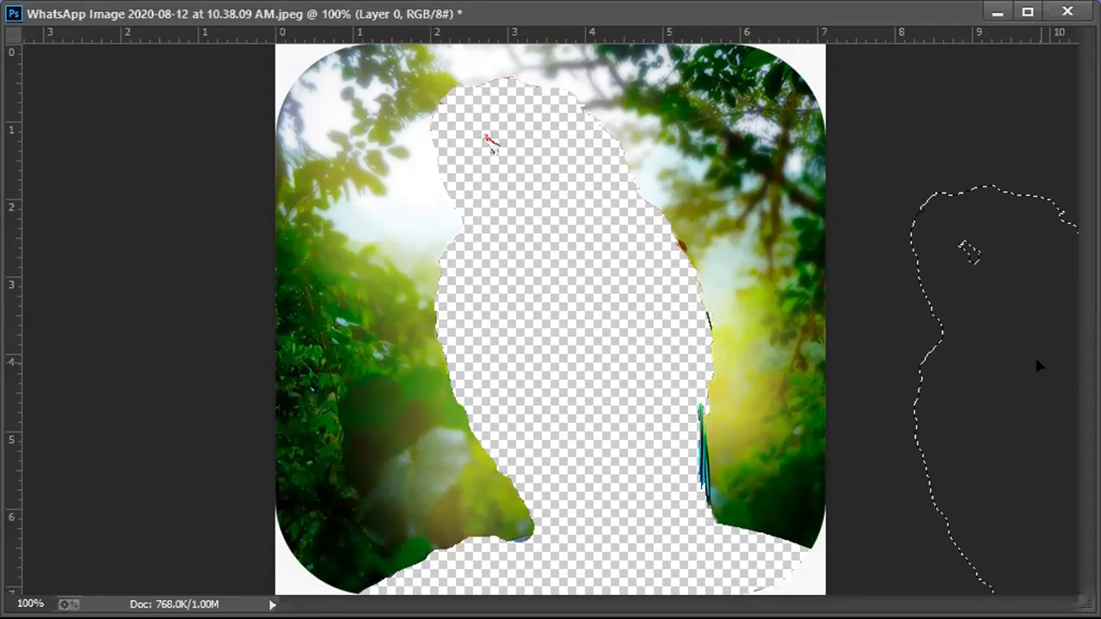
{"action": "key", "text": "ctrl+z"}
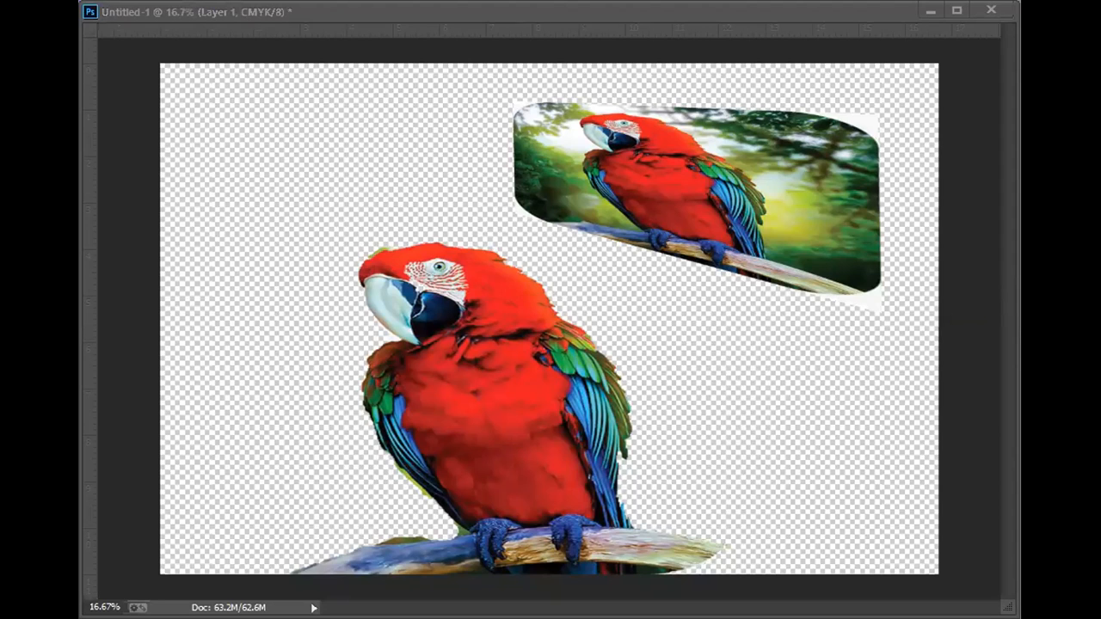
- Close the parrot source image without saving its changes
{"action": "key", "text": "ctrl+w"}
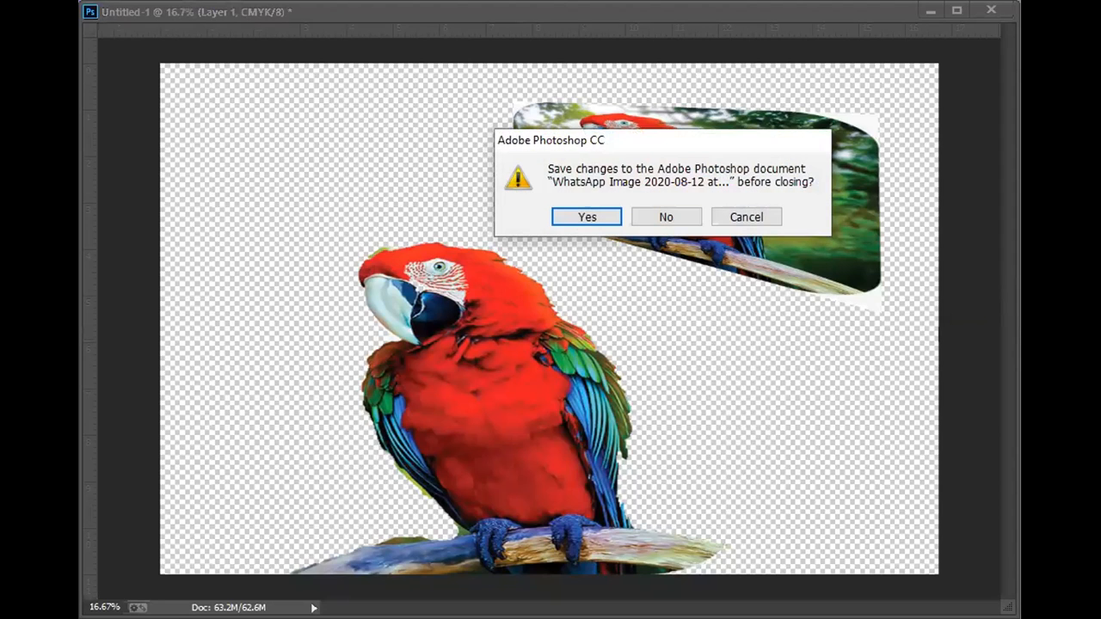
{"action": "left_click", "coordinate": [665, 216]}
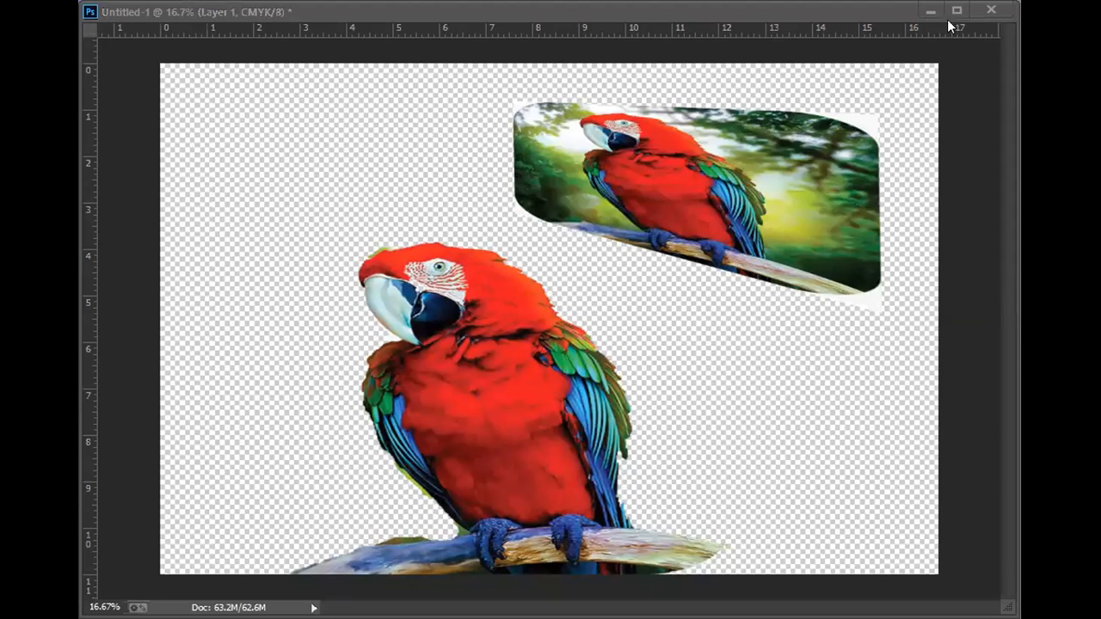